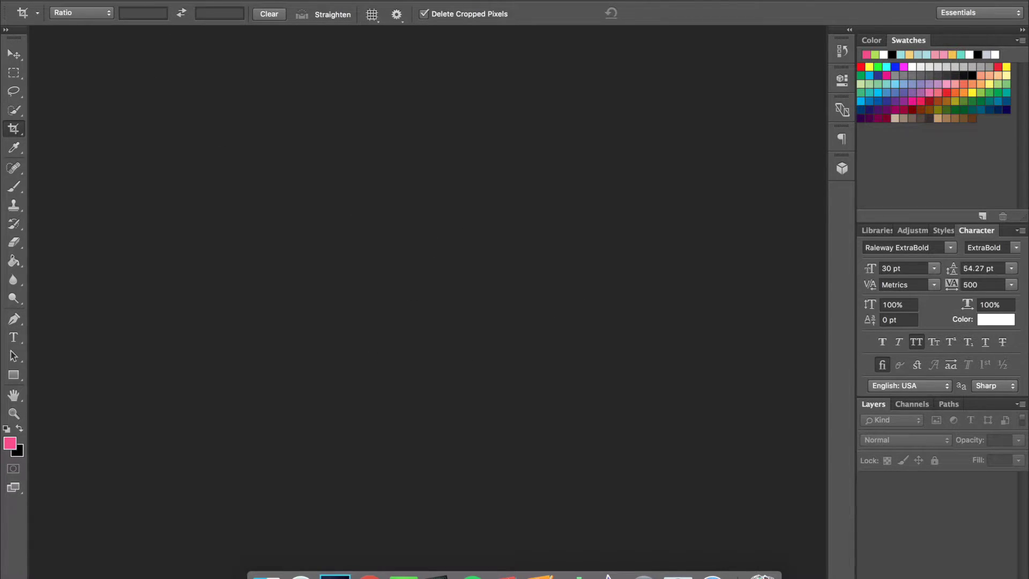
Start a new document with dimensions measured in pixels and a resolution of 72 pixels/inch.
{"action": "key", "text": "super+n"}
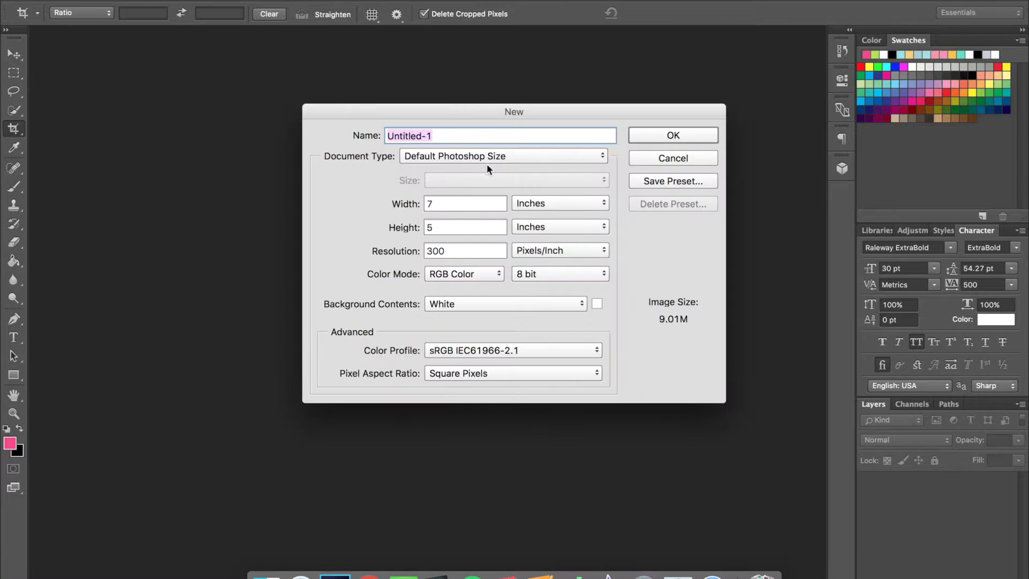
{"action": "left_click", "coordinate": [542, 204]}
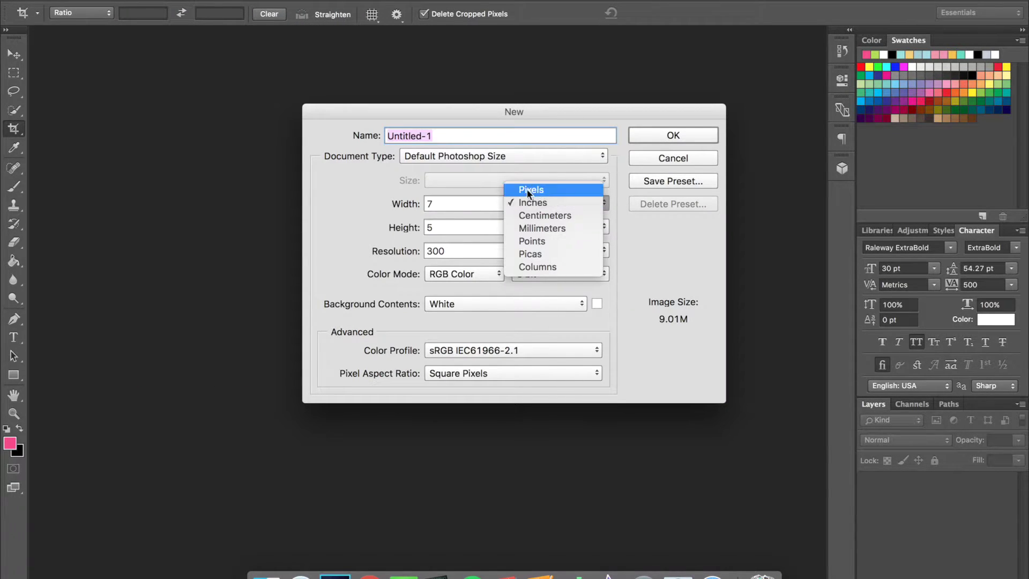
{"action": "left_click", "coordinate": [369, 208]}
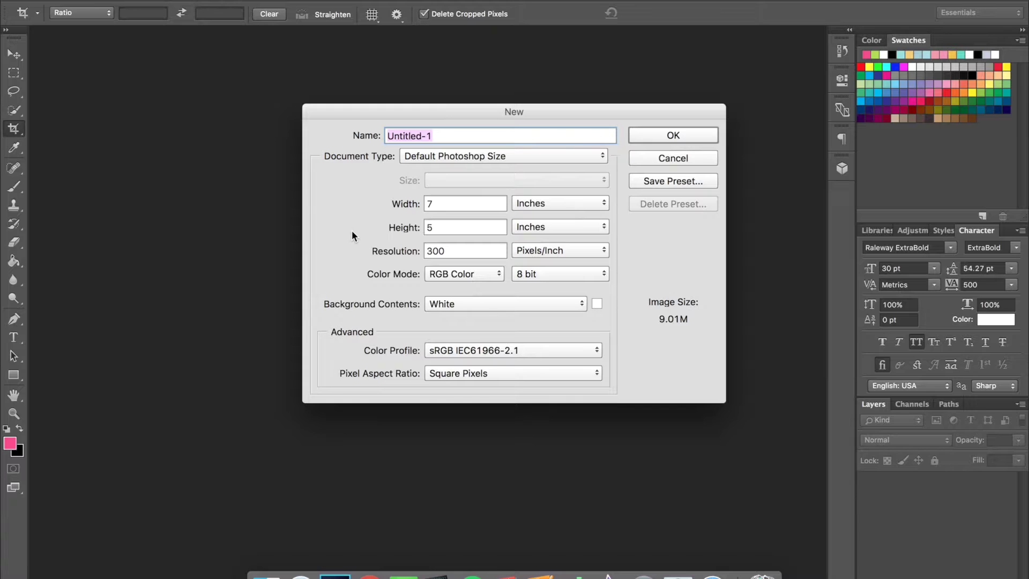
{"action": "left_click", "coordinate": [483, 207]}
{"action": "left_click", "coordinate": [556, 204]}
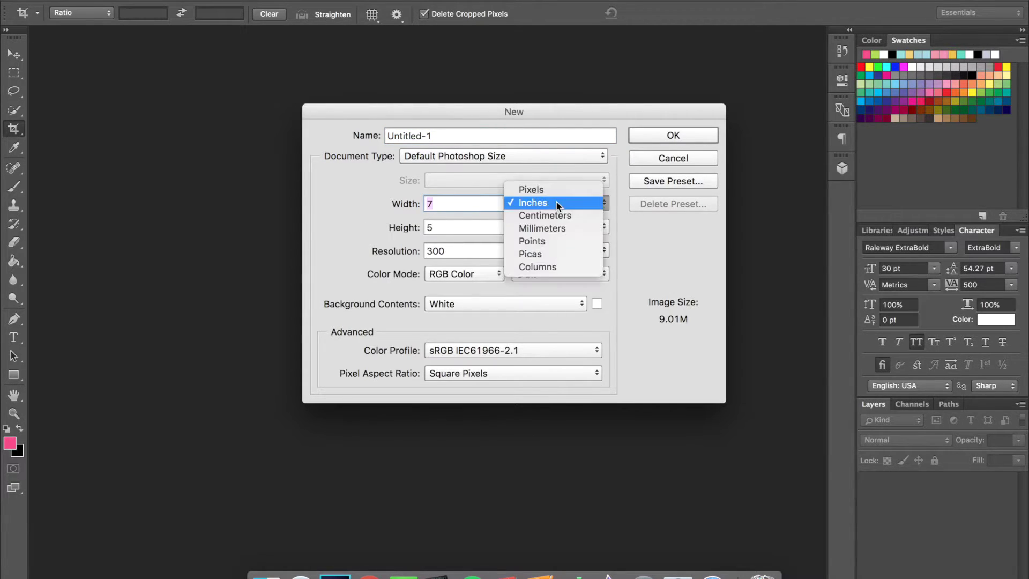
{"action": "left_click", "coordinate": [555, 191]}
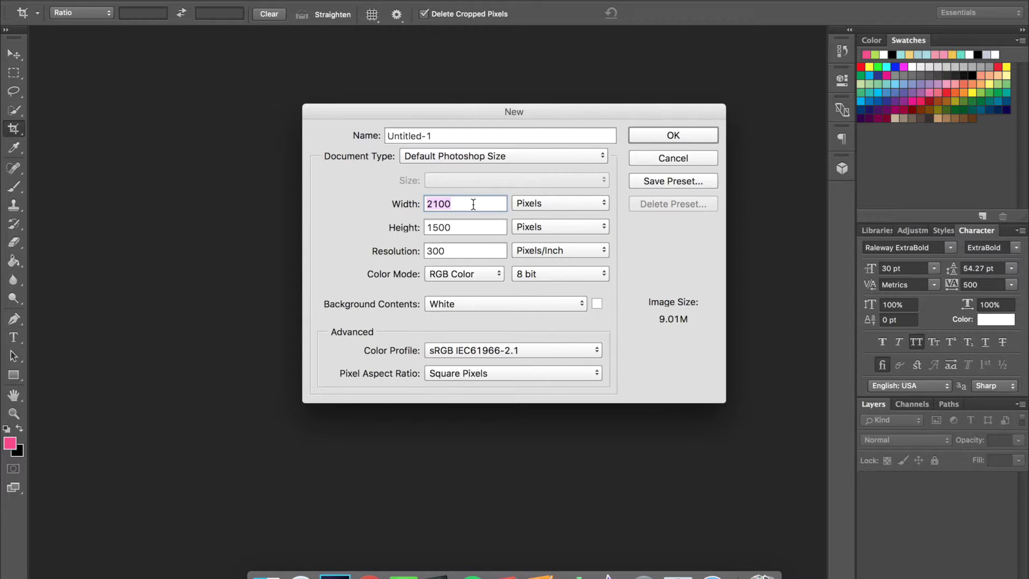
{"action": "left_click", "coordinate": [460, 251]}
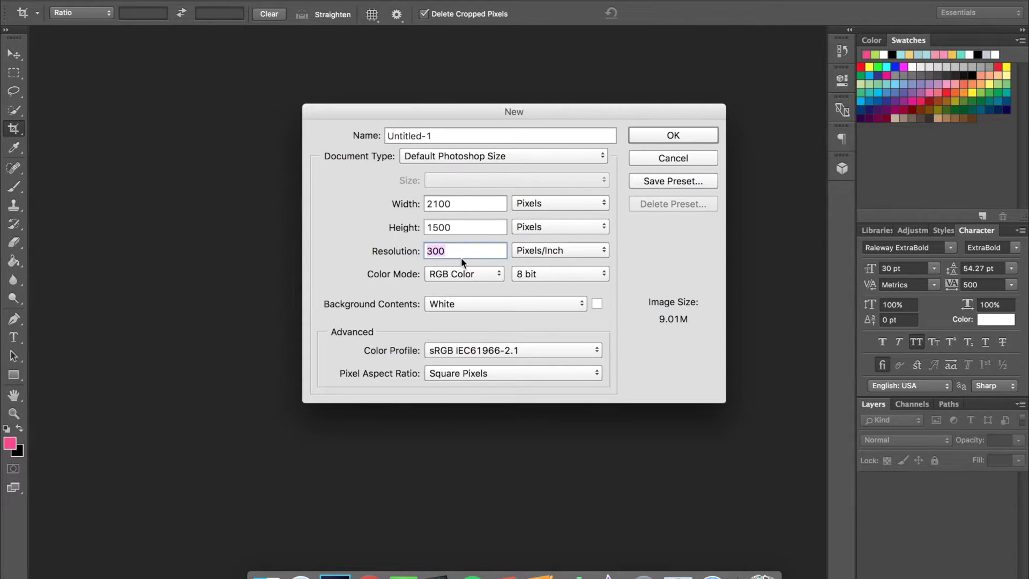
{"action": "type", "text": "72"}
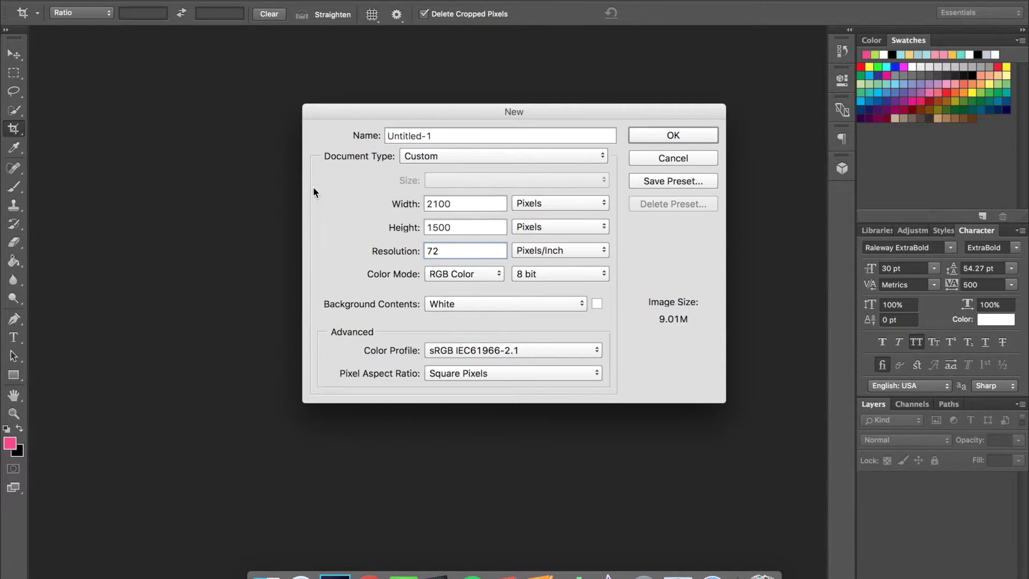
Set the document size to 735 by 1000 pixels, create it, and switch to the Move tool.
{"action": "double_click", "coordinate": [443, 251]}
{"action": "double_click", "coordinate": [464, 206]}
{"action": "type", "text": "735"}
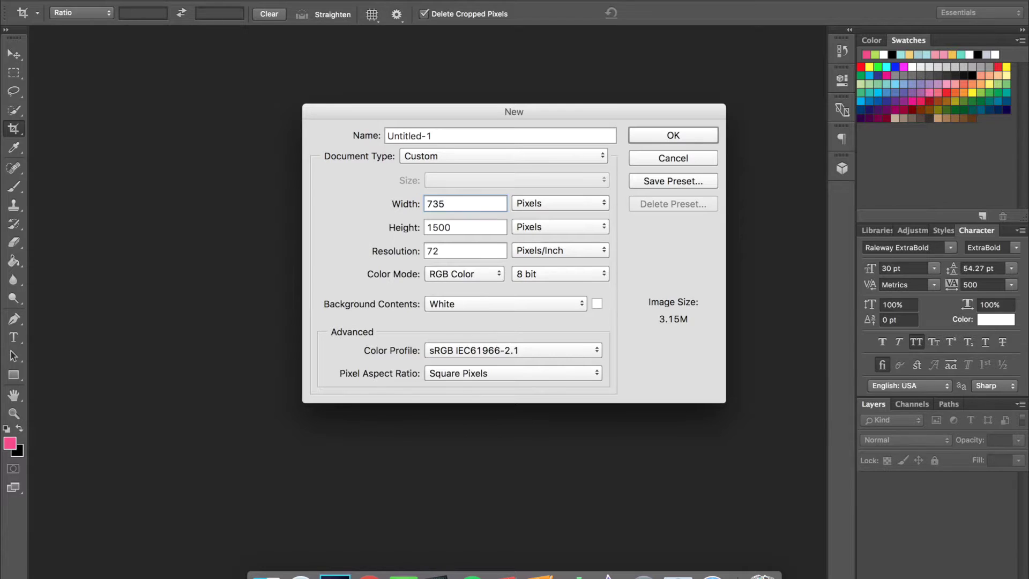
{"action": "double_click", "coordinate": [429, 227]}
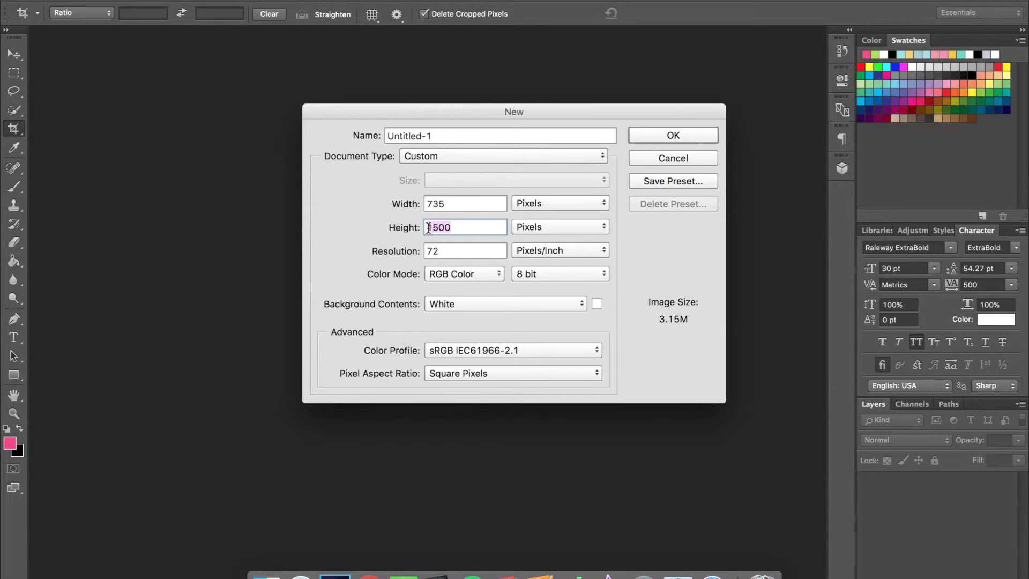
{"action": "type", "text": "1000"}
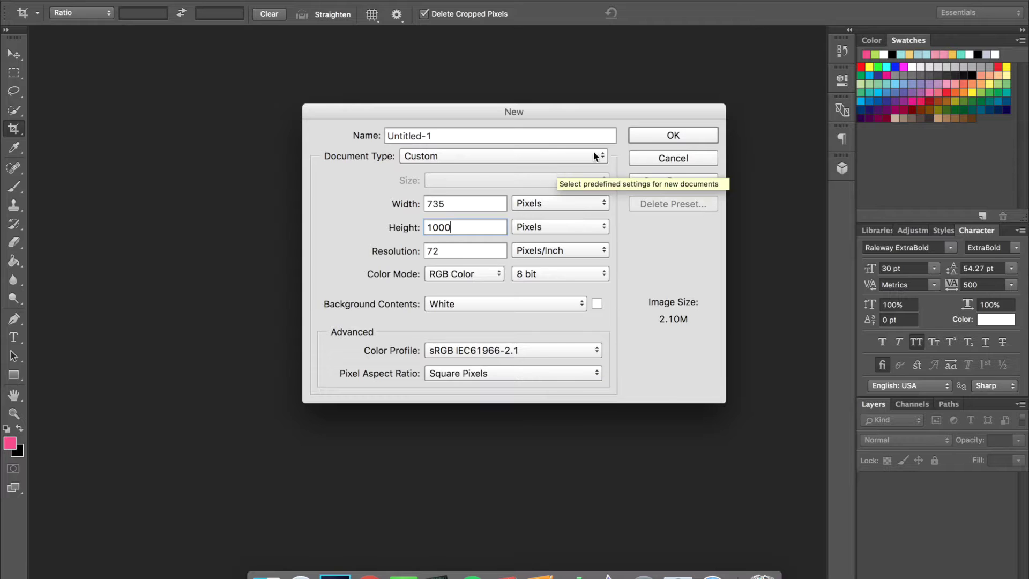
{"action": "left_click", "coordinate": [680, 134]}
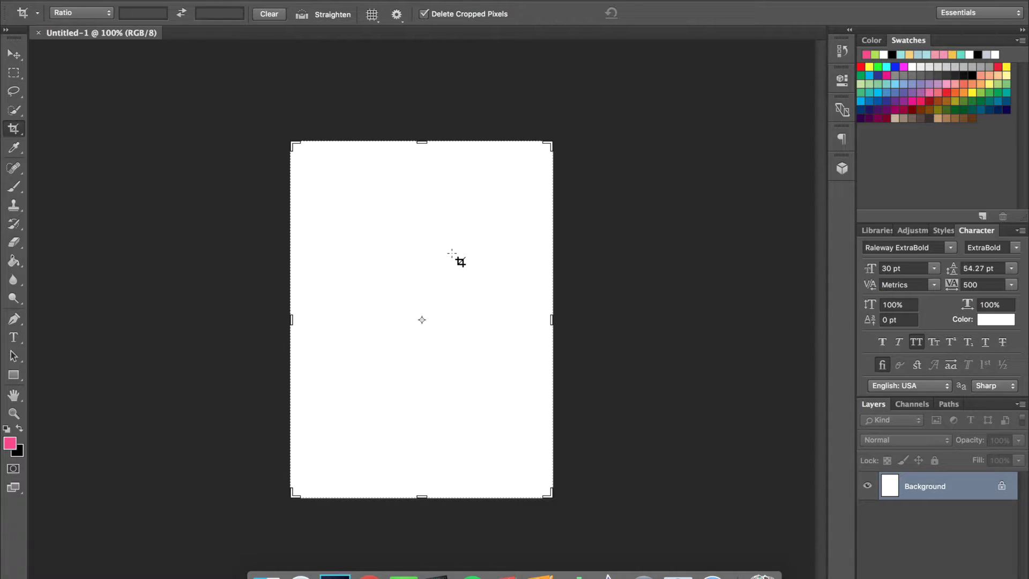
{"action": "left_click", "coordinate": [14, 54]}
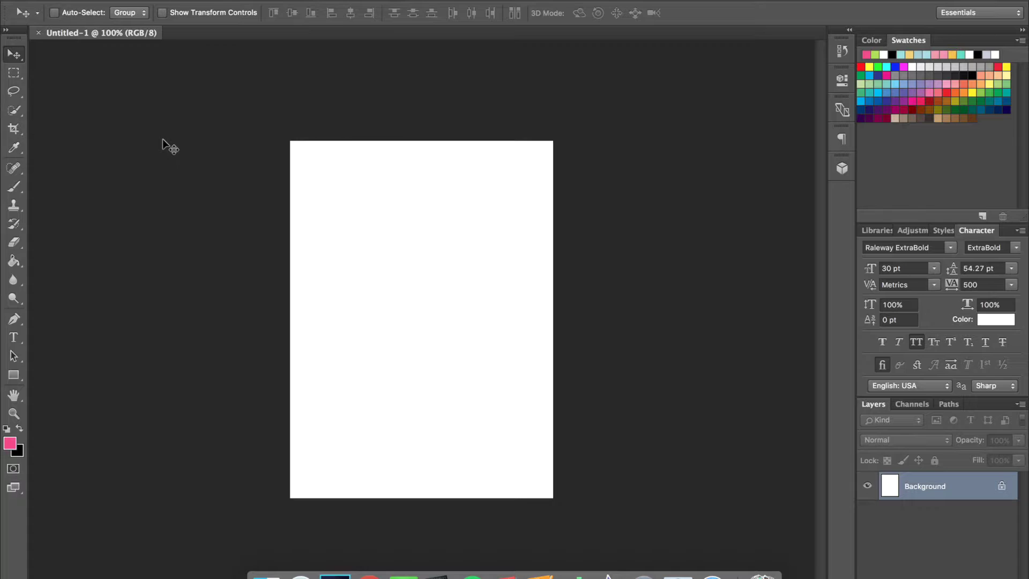
Start saving the document under a new name, entering "Pinterest Graphic Templae" as the file name.
{"action": "left_click", "coordinate": [134, 2]}
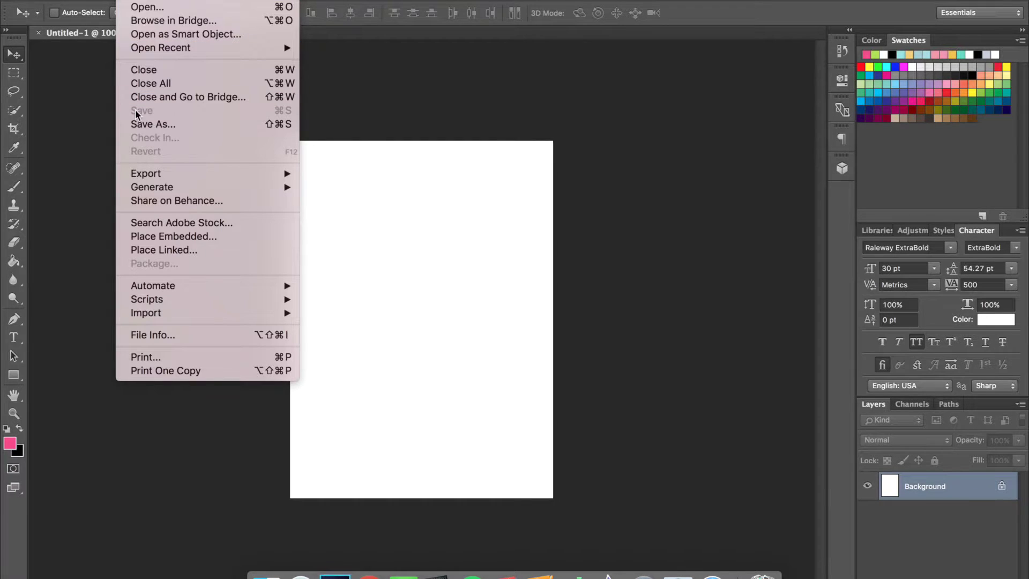
{"action": "left_click", "coordinate": [140, 123]}
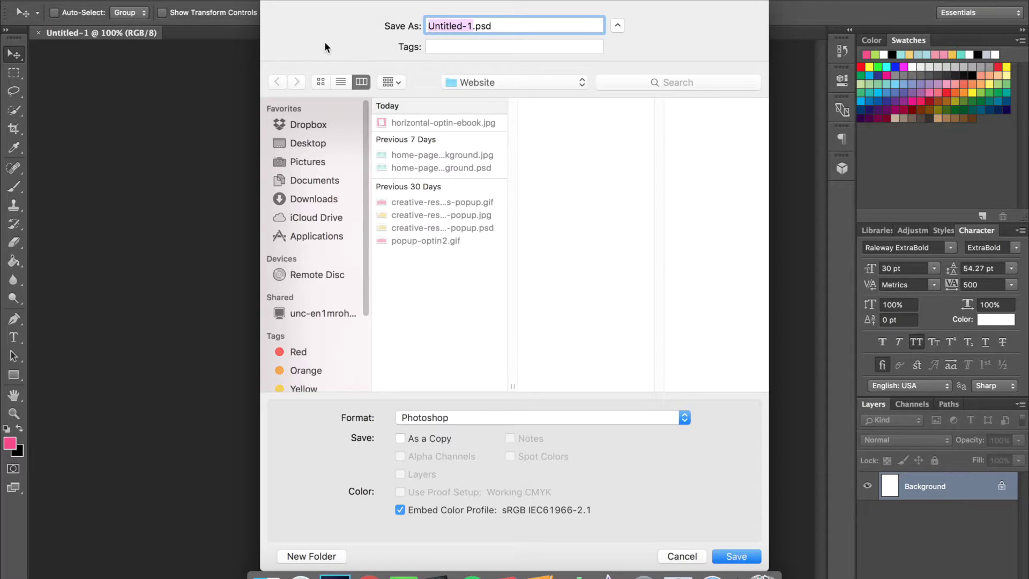
{"action": "type", "text": "Pinterest Garph"}
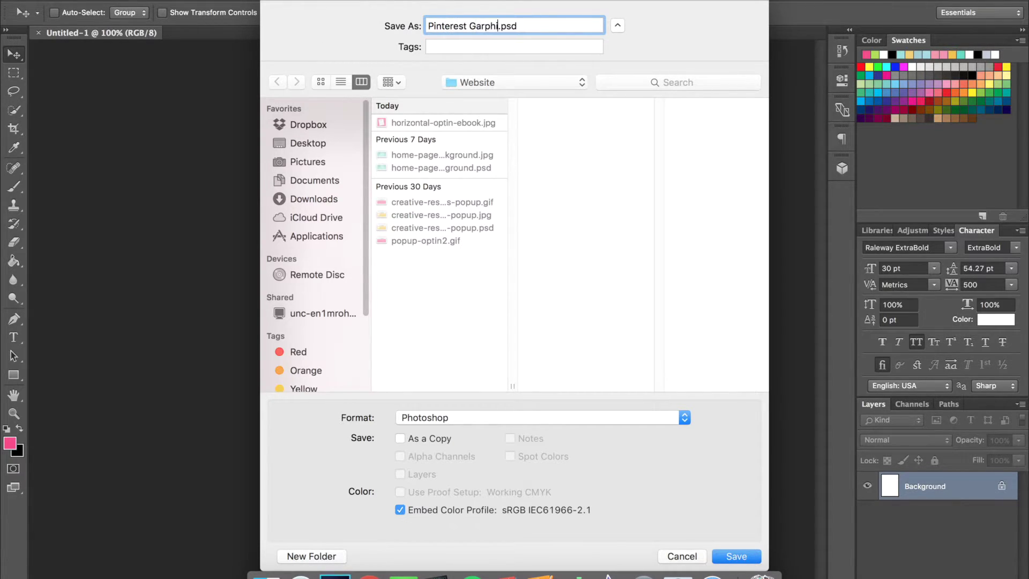
{"action": "key", "text": "BackSpace"}
{"action": "key", "text": "BackSpace"}
{"action": "key", "text": "BackSpace"}
{"action": "key", "text": "BackSpace"}
{"action": "type", "text": "raphic Templae"}
Save the file in Photoshop format in the Pinterest Graphic Templates folder inside the Rebelsaurus folder.
{"action": "left_click", "coordinate": [482, 83]}
{"action": "left_click", "coordinate": [483, 96]}
{"action": "scroll", "coordinate": [569, 181], "scroll_direction": "down", "scroll_amount": 2}
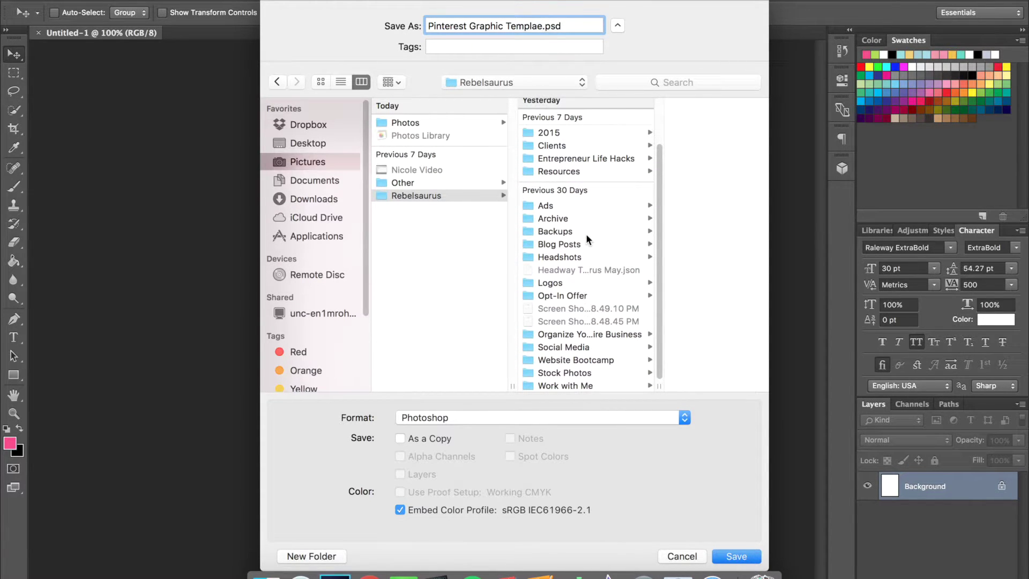
{"action": "scroll", "coordinate": [587, 233], "scroll_direction": "up", "scroll_amount": 3}
{"action": "left_click", "coordinate": [597, 152]}
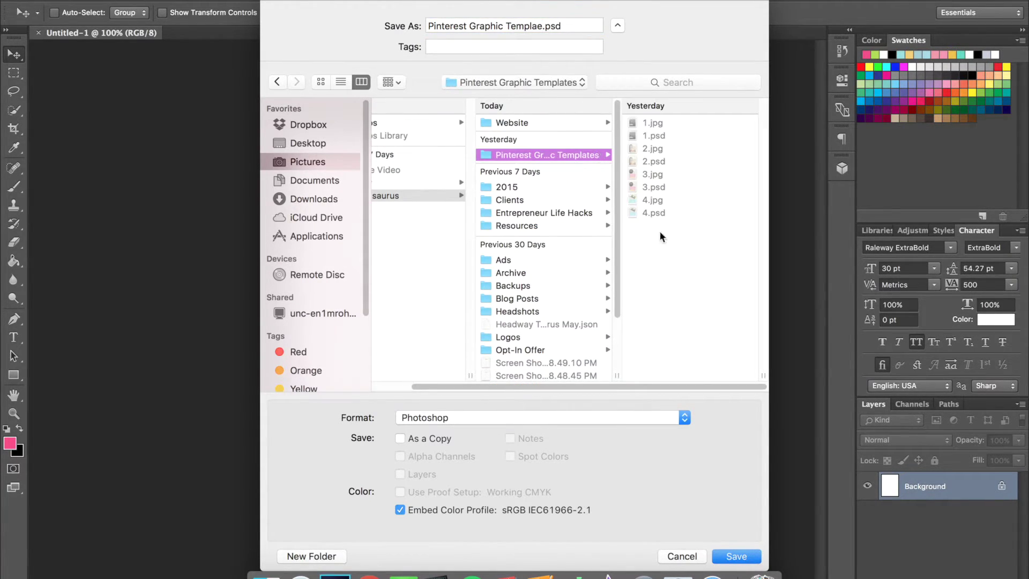
{"action": "left_click", "coordinate": [616, 416]}
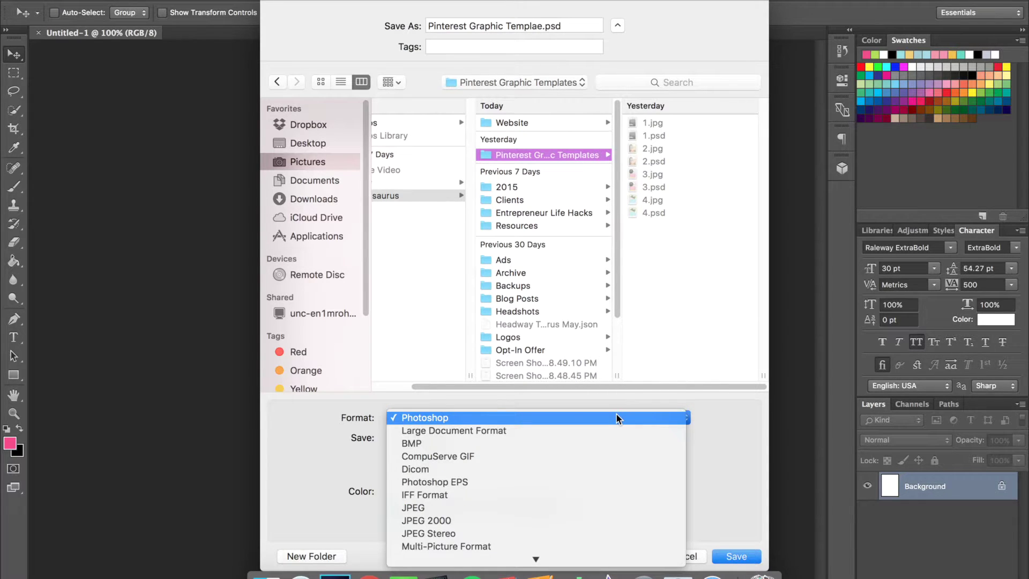
{"action": "left_click", "coordinate": [437, 421]}
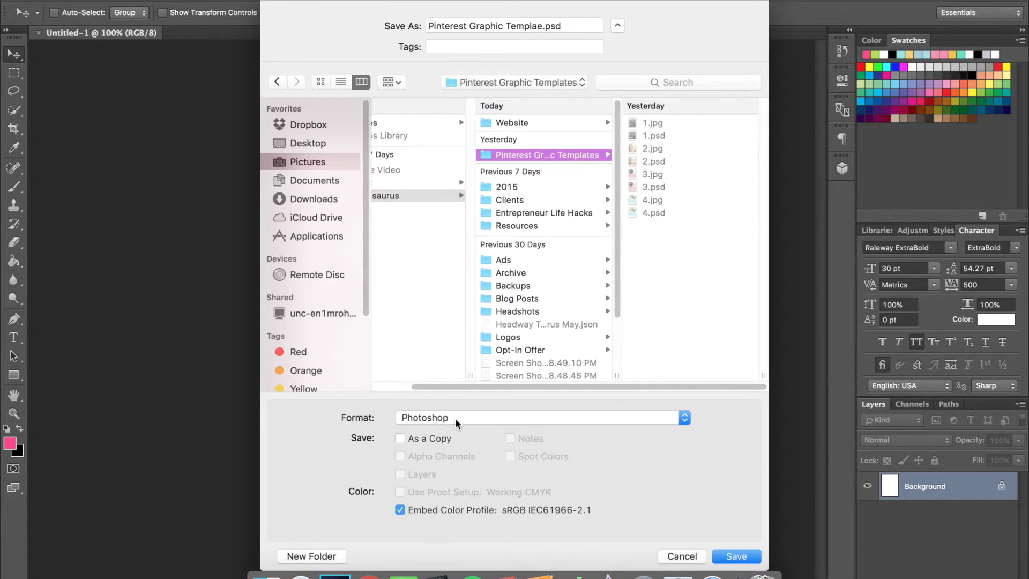
{"action": "left_click", "coordinate": [732, 557]}
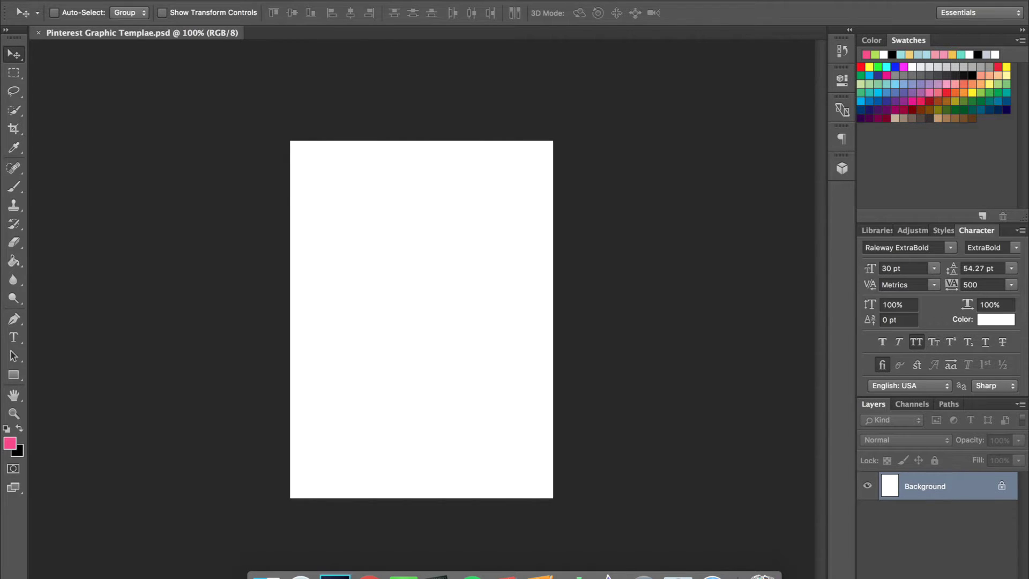
Add a new blank layer above the Background layer.
{"action": "key", "text": "super+alt+shift+n"}
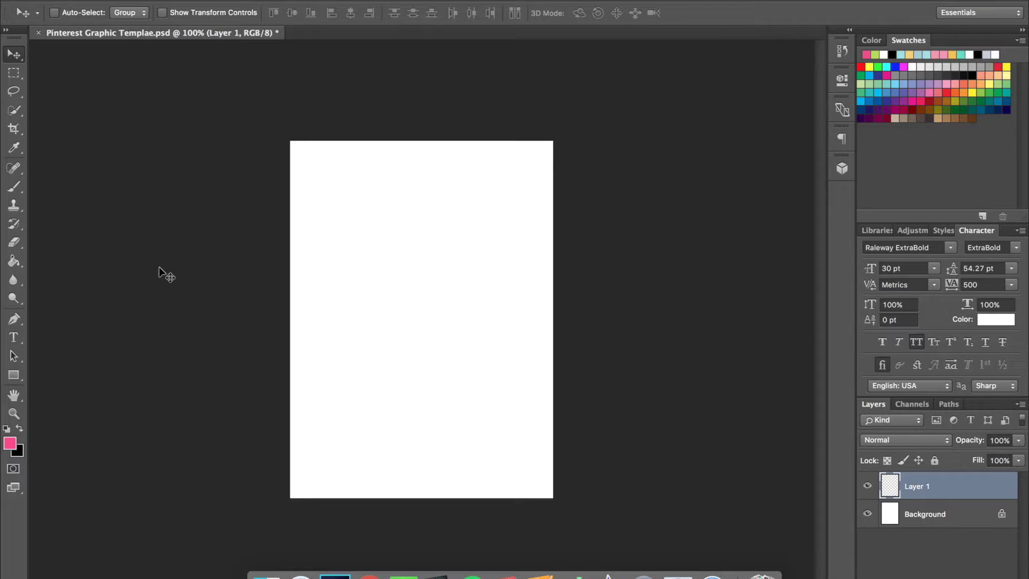
Switch to the Chrome browser and search the Pexels site for free photos of "fruit".
{"action": "left_click", "coordinate": [370, 568]}
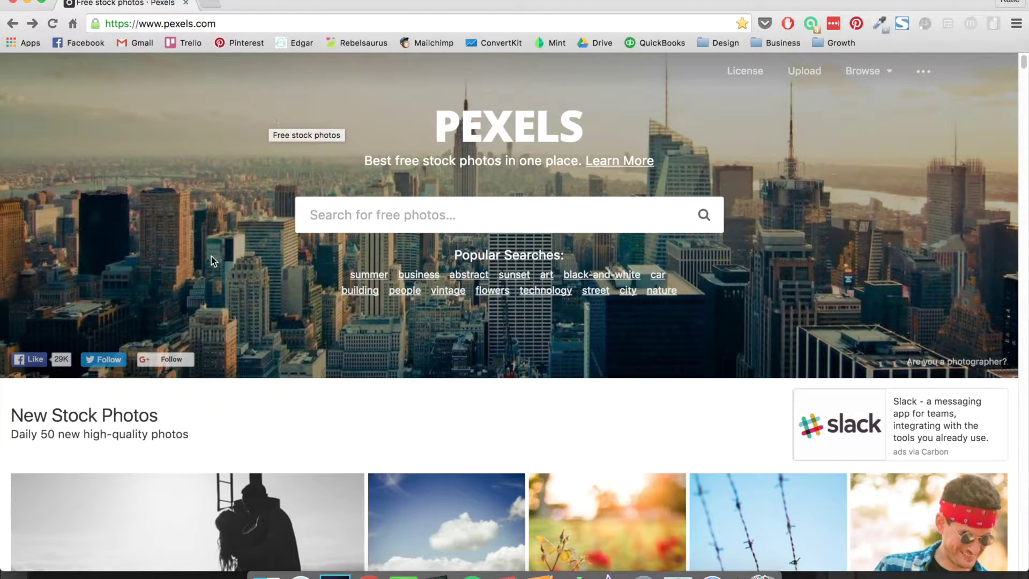
{"action": "scroll", "coordinate": [211, 260], "scroll_direction": "down", "scroll_amount": 1}
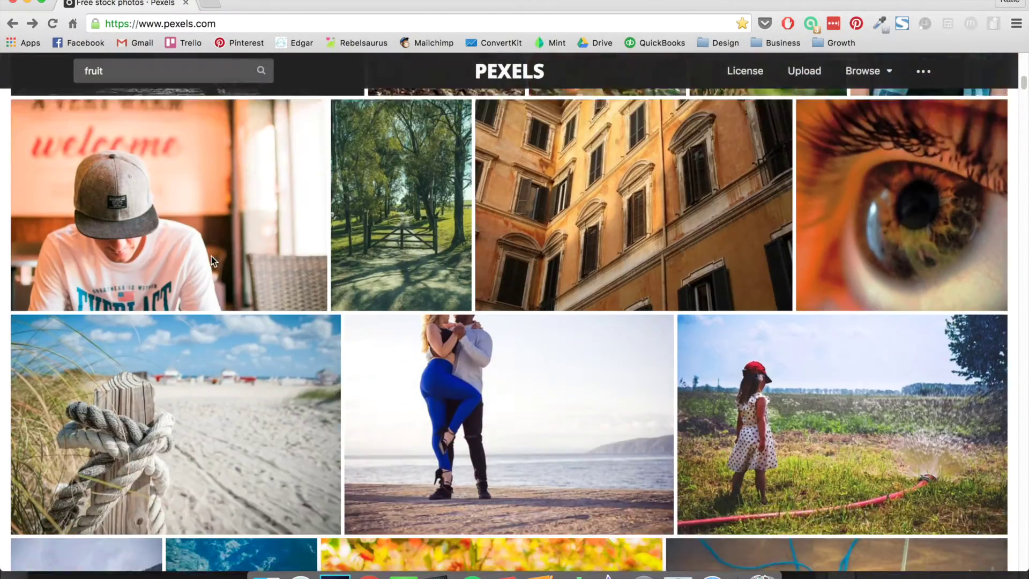
{"action": "scroll", "coordinate": [211, 257], "scroll_direction": "down", "scroll_amount": 15}
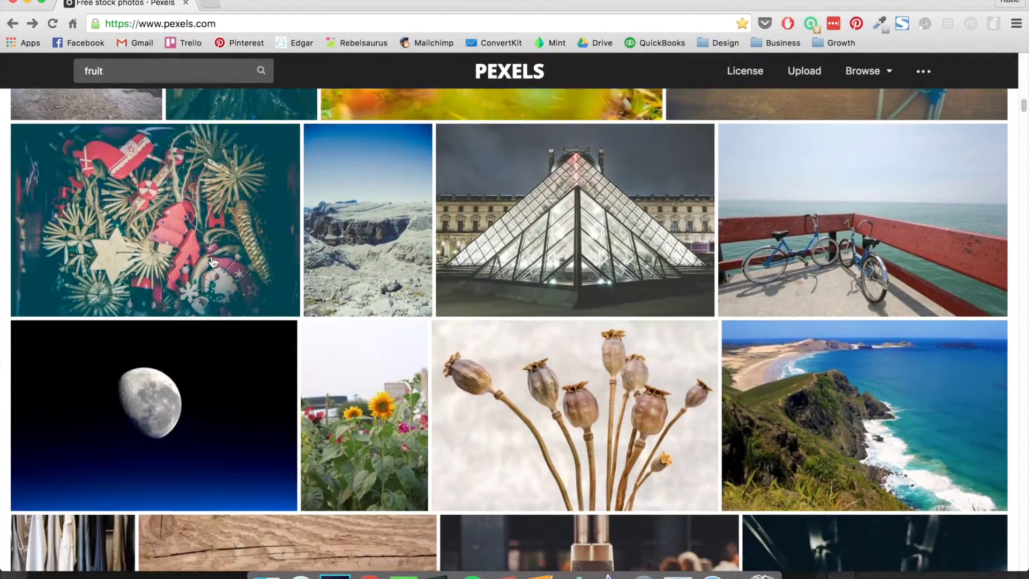
{"action": "scroll", "coordinate": [213, 262], "scroll_direction": "down", "scroll_amount": 20}
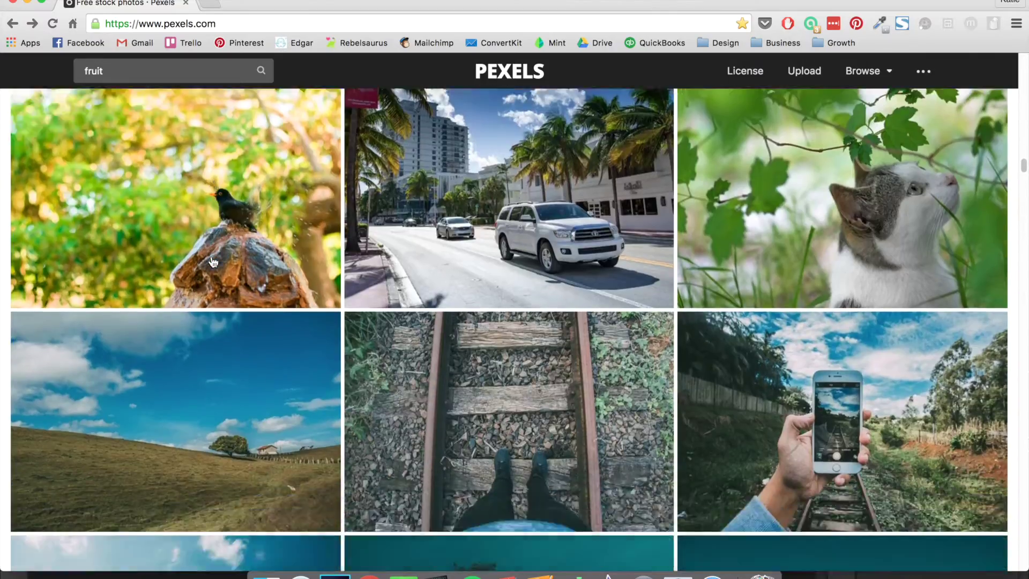
{"action": "scroll", "coordinate": [213, 263], "scroll_direction": "up", "scroll_amount": 20}
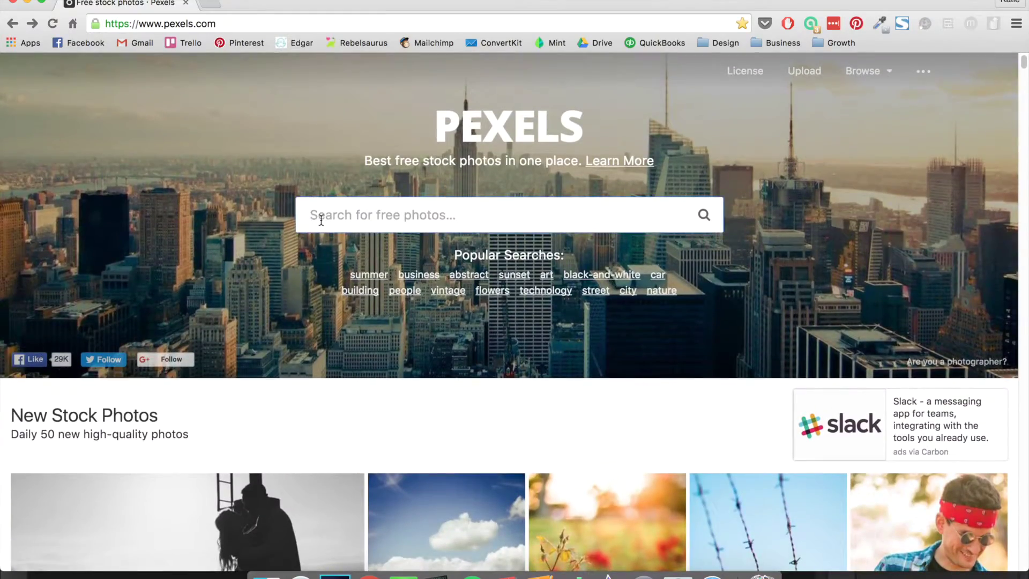
{"action": "left_click", "coordinate": [321, 220]}
{"action": "type", "text": "fruit"}
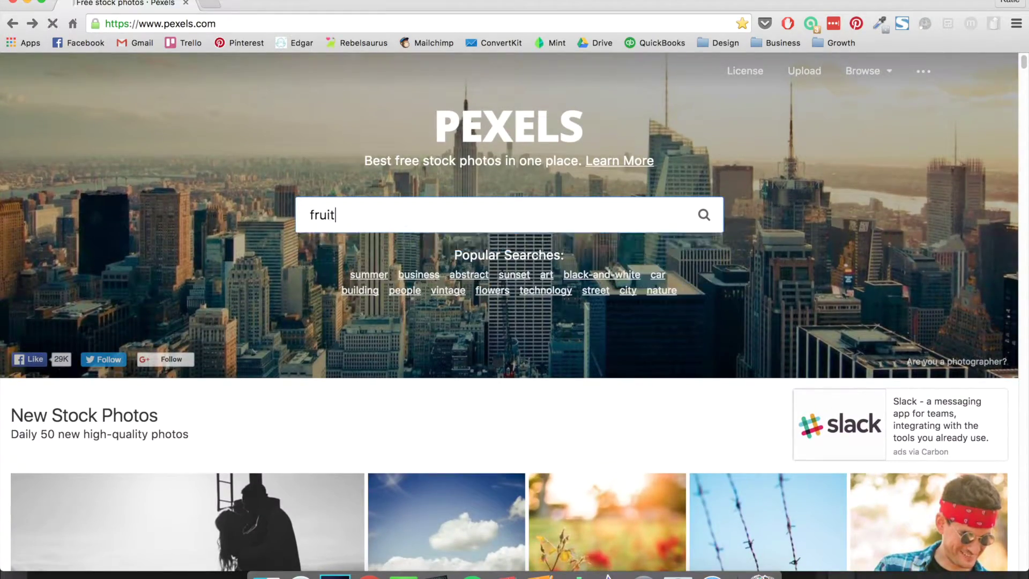
{"action": "key", "text": "Return"}
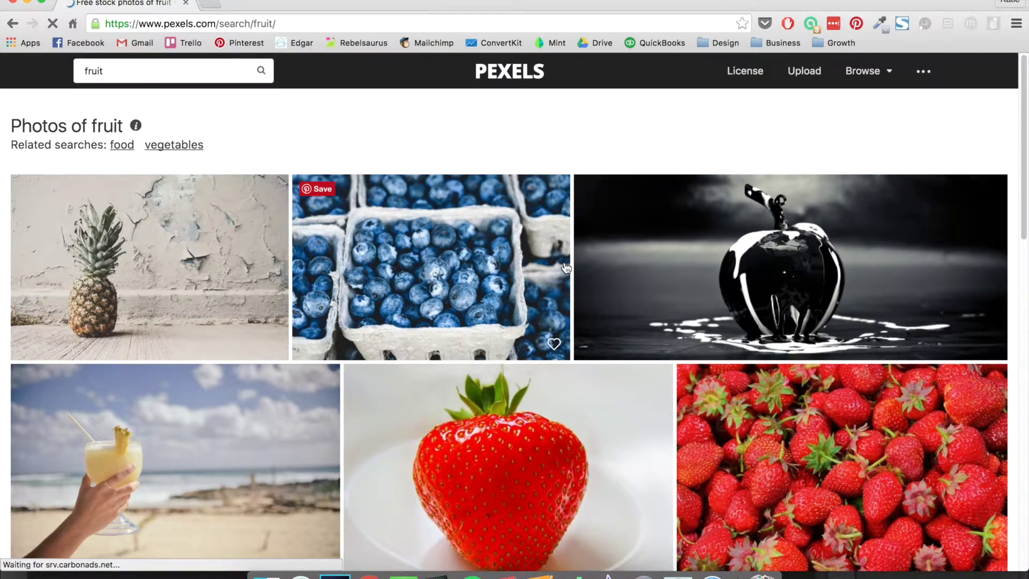
Look through the fruit photo results on Pexels for an image suited to the Pinterest graphic.
{"action": "scroll", "coordinate": [566, 268], "scroll_direction": "down", "scroll_amount": 9}
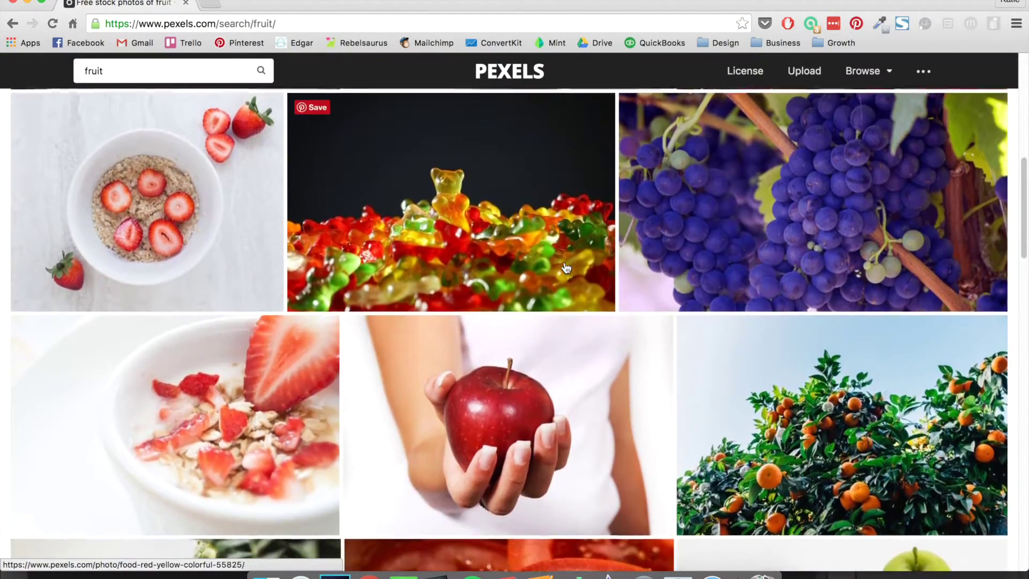
{"action": "scroll", "coordinate": [567, 268], "scroll_direction": "up", "scroll_amount": 8}
{"action": "scroll", "coordinate": [566, 268], "scroll_direction": "down", "scroll_amount": 8}
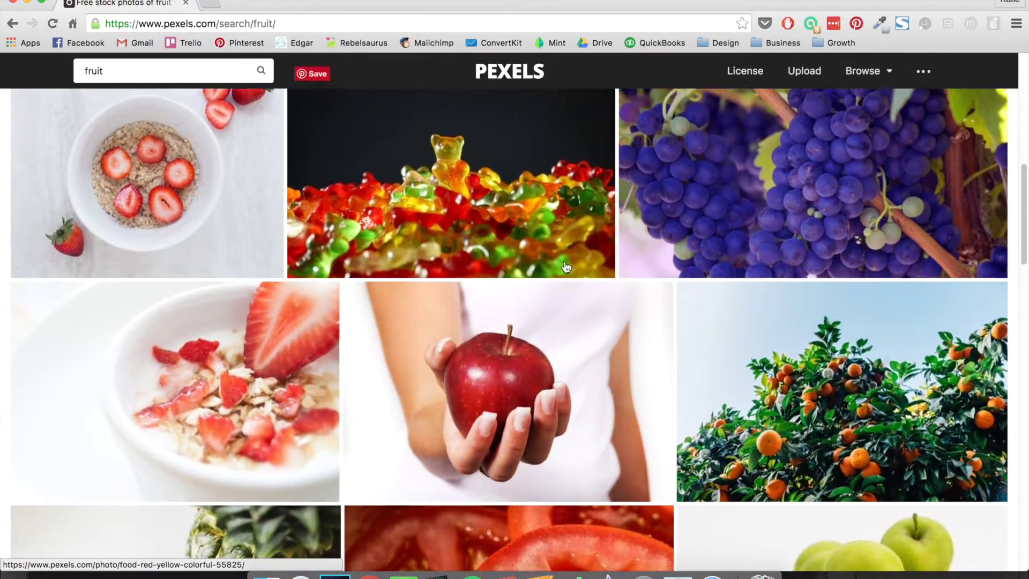
{"action": "scroll", "coordinate": [566, 267], "scroll_direction": "down", "scroll_amount": 9}
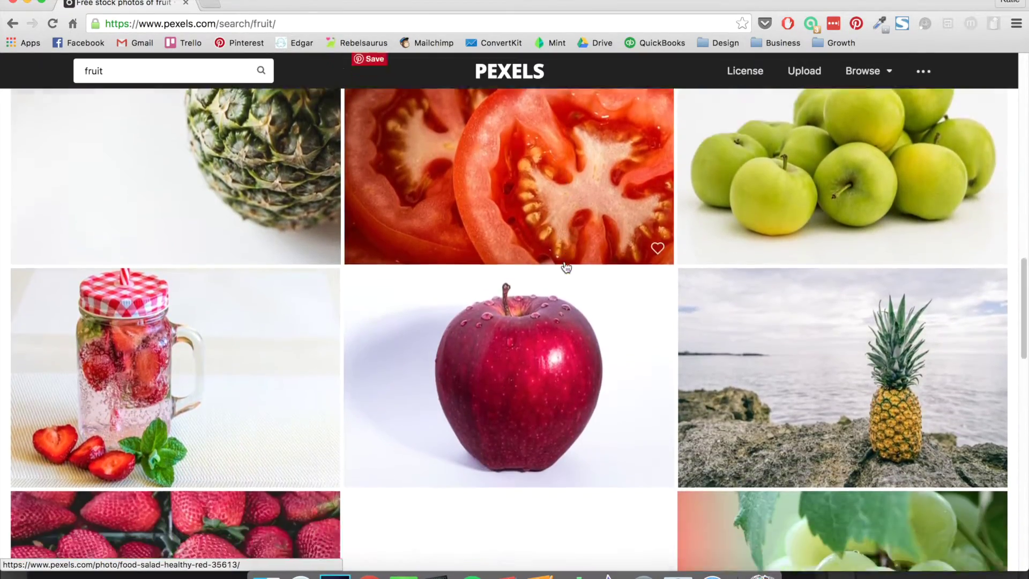
{"action": "scroll", "coordinate": [566, 267], "scroll_direction": "down", "scroll_amount": 8}
{"action": "scroll", "coordinate": [566, 266], "scroll_direction": "up", "scroll_amount": 20}
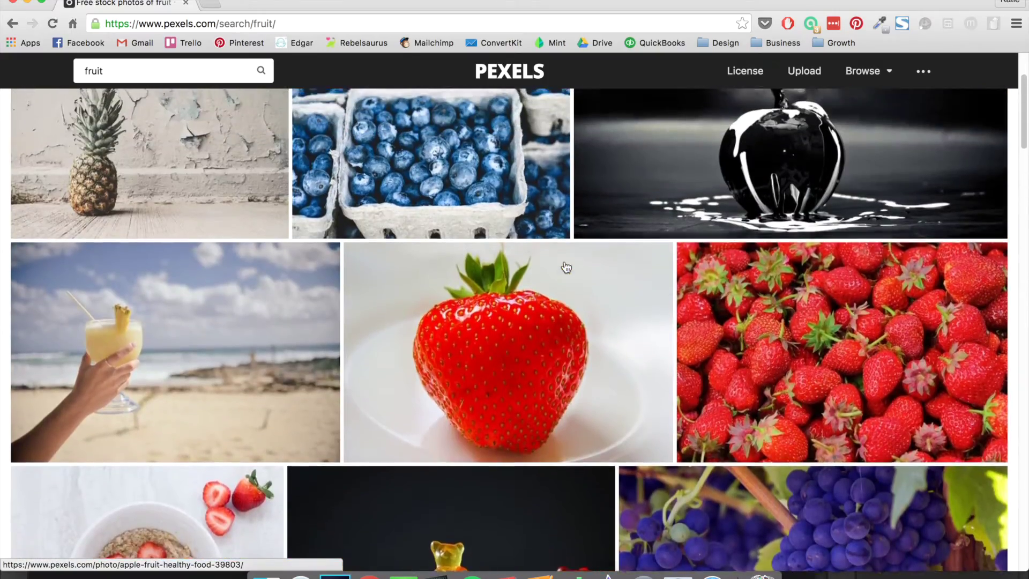
{"action": "scroll", "coordinate": [566, 266], "scroll_direction": "up", "scroll_amount": 4}
{"action": "scroll", "coordinate": [567, 267], "scroll_direction": "down", "scroll_amount": 2}
{"action": "scroll", "coordinate": [566, 267], "scroll_direction": "up", "scroll_amount": 2}
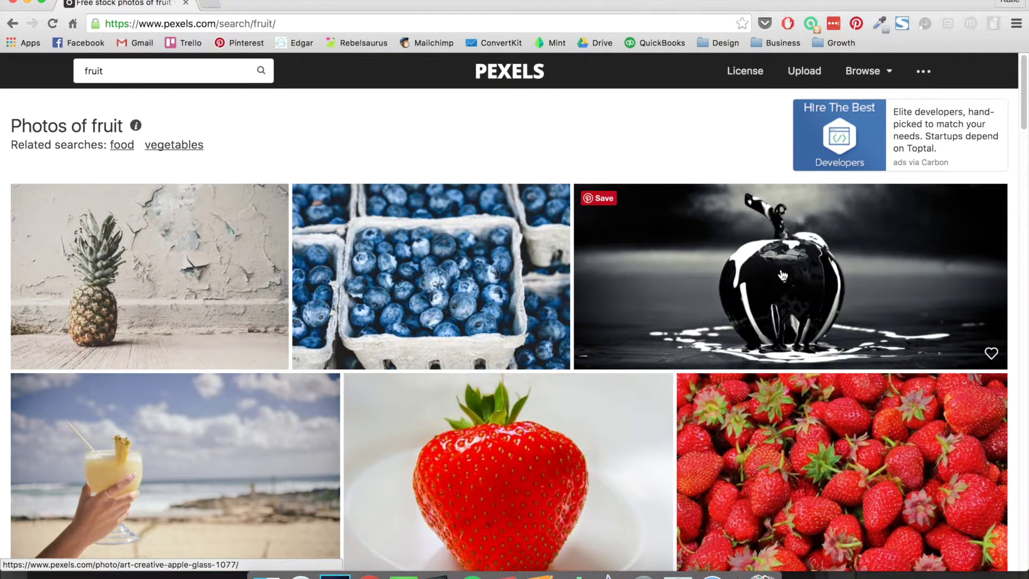
{"action": "scroll", "coordinate": [780, 276], "scroll_direction": "down", "scroll_amount": 3}
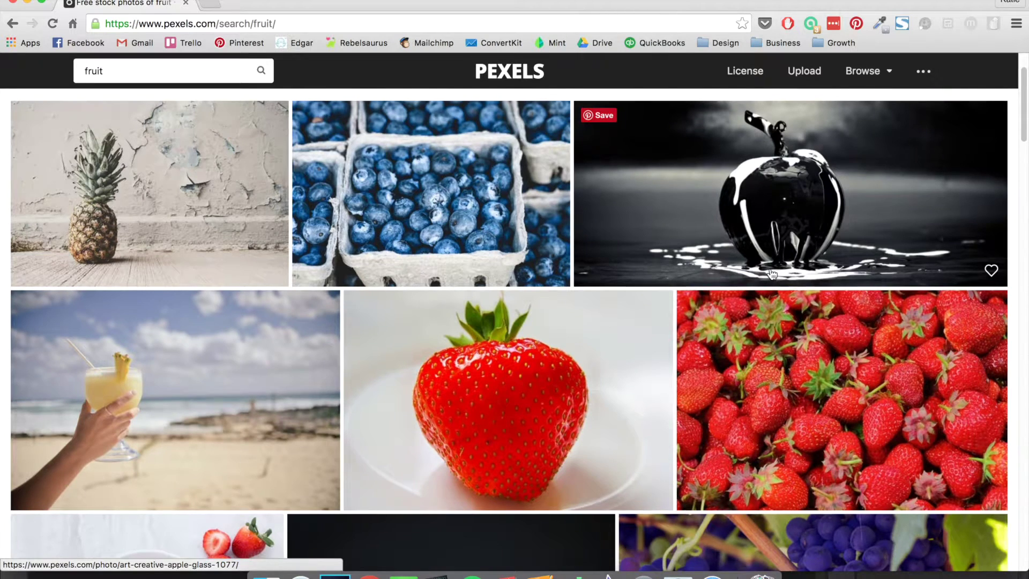
{"action": "scroll", "coordinate": [773, 275], "scroll_direction": "up", "scroll_amount": 3}
{"action": "scroll", "coordinate": [622, 236], "scroll_direction": "down", "scroll_amount": 4}
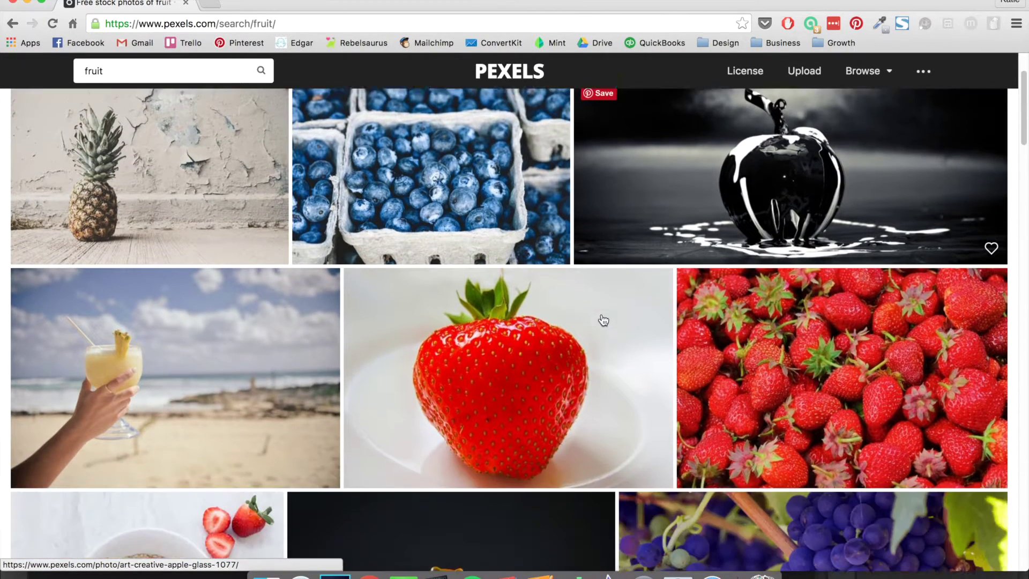
Compare the fruit photos further down the Pexels results to choose one for the Pinterest graphic.
{"action": "scroll", "coordinate": [604, 320], "scroll_direction": "down", "scroll_amount": 5}
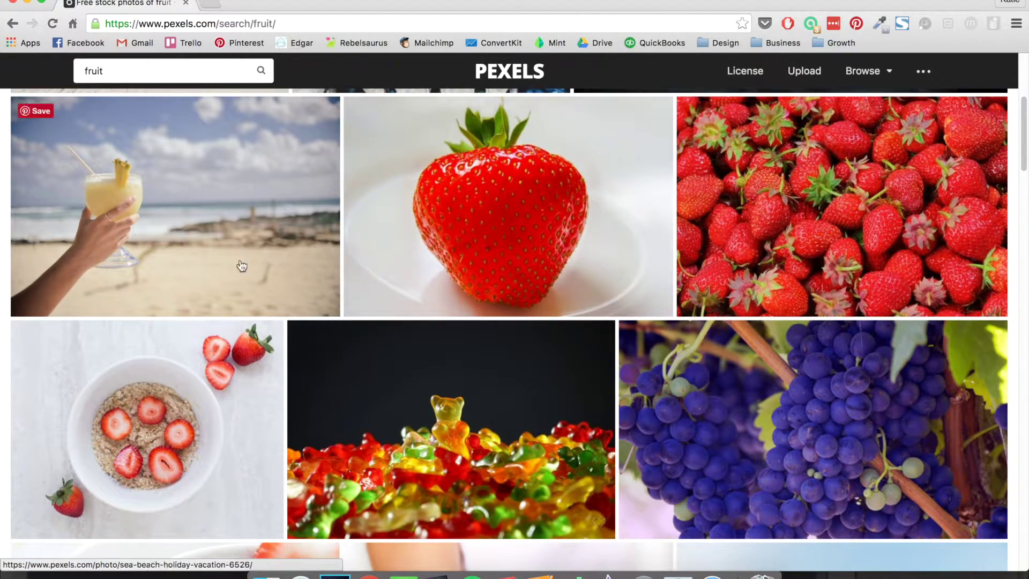
{"action": "scroll", "coordinate": [241, 268], "scroll_direction": "up", "scroll_amount": 5}
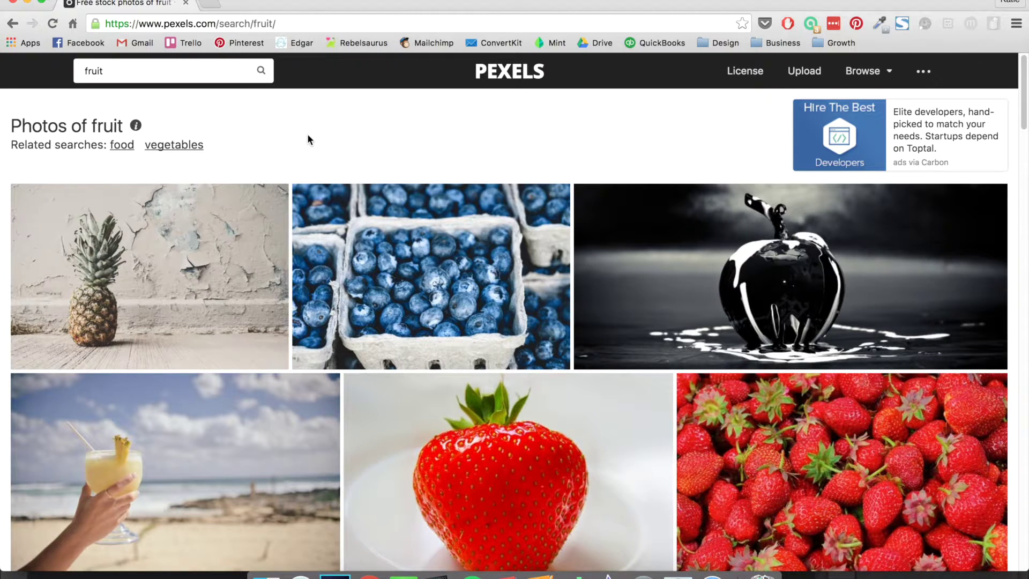
{"action": "mouse_move", "coordinate": [326, 205]}
{"action": "scroll", "coordinate": [328, 208], "scroll_direction": "down", "scroll_amount": 12}
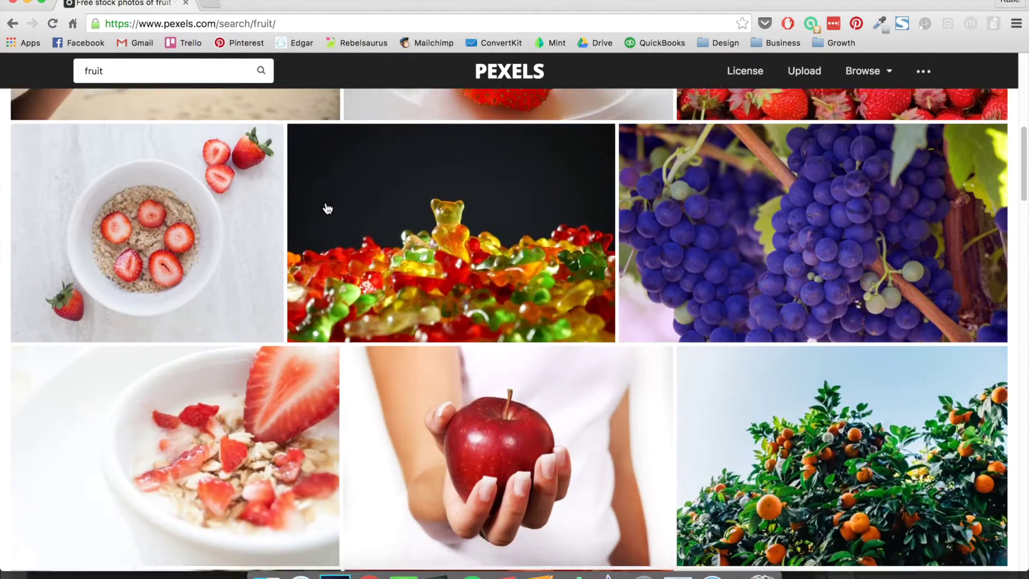
{"action": "scroll", "coordinate": [327, 208], "scroll_direction": "down", "scroll_amount": 6}
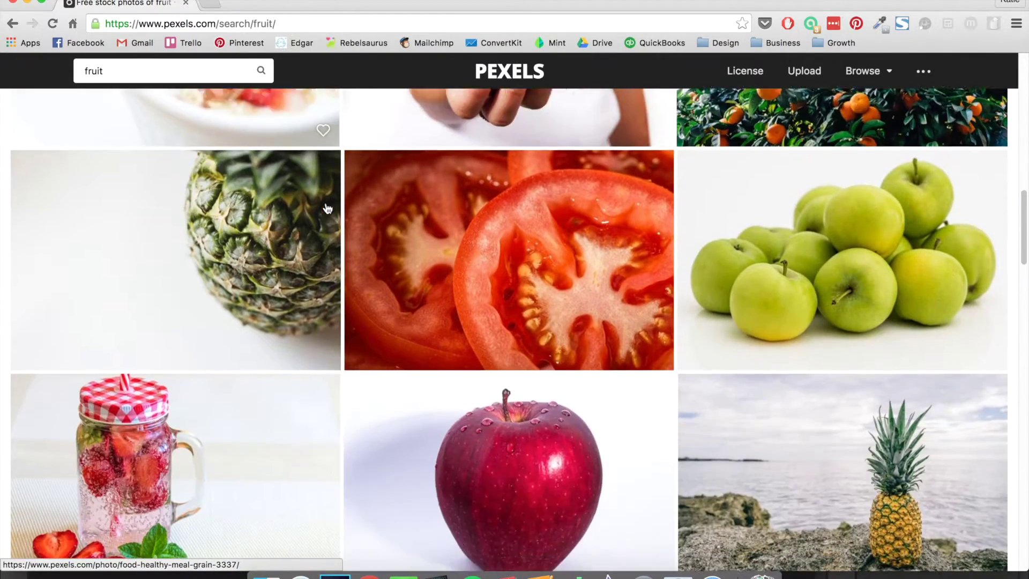
{"action": "scroll", "coordinate": [327, 208], "scroll_direction": "up", "scroll_amount": 6}
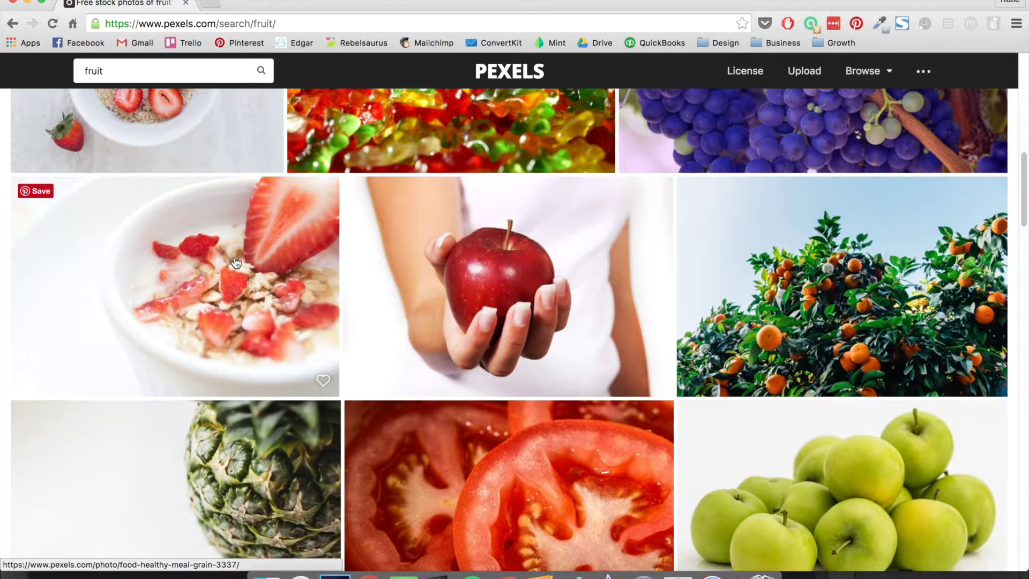
{"action": "scroll", "coordinate": [235, 266], "scroll_direction": "down", "scroll_amount": 4}
{"action": "scroll", "coordinate": [242, 301], "scroll_direction": "down", "scroll_amount": 5}
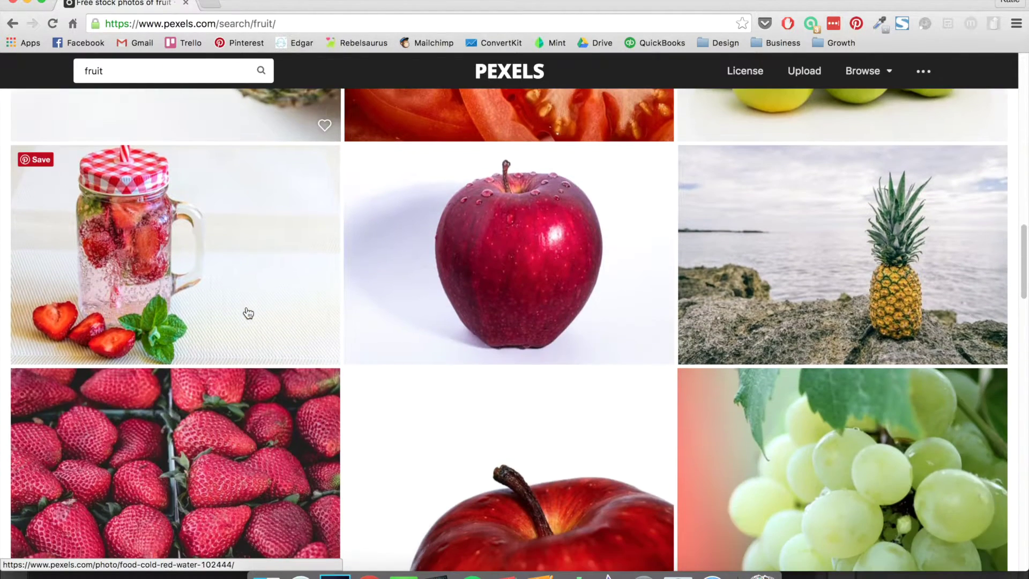
{"action": "scroll", "coordinate": [423, 279], "scroll_direction": "up", "scroll_amount": 2}
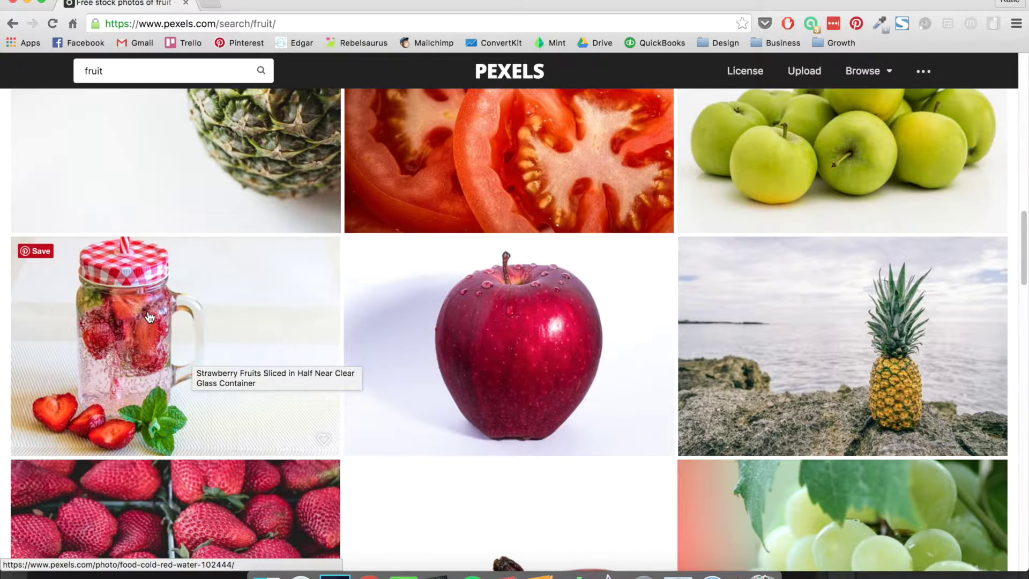
{"action": "scroll", "coordinate": [249, 285], "scroll_direction": "down", "scroll_amount": 3}
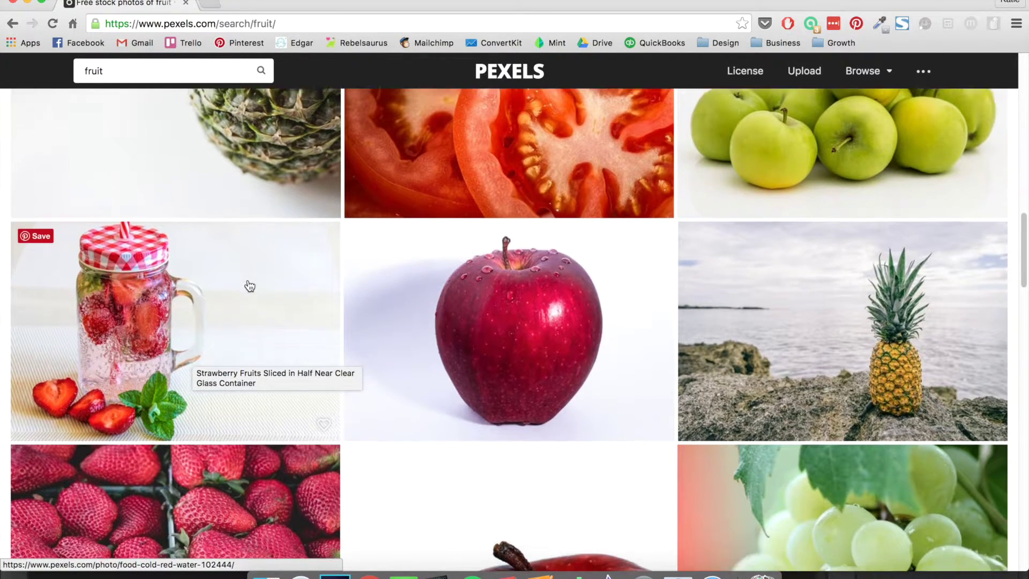
{"action": "scroll", "coordinate": [250, 286], "scroll_direction": "up", "scroll_amount": 9}
{"action": "scroll", "coordinate": [610, 360], "scroll_direction": "down", "scroll_amount": 3}
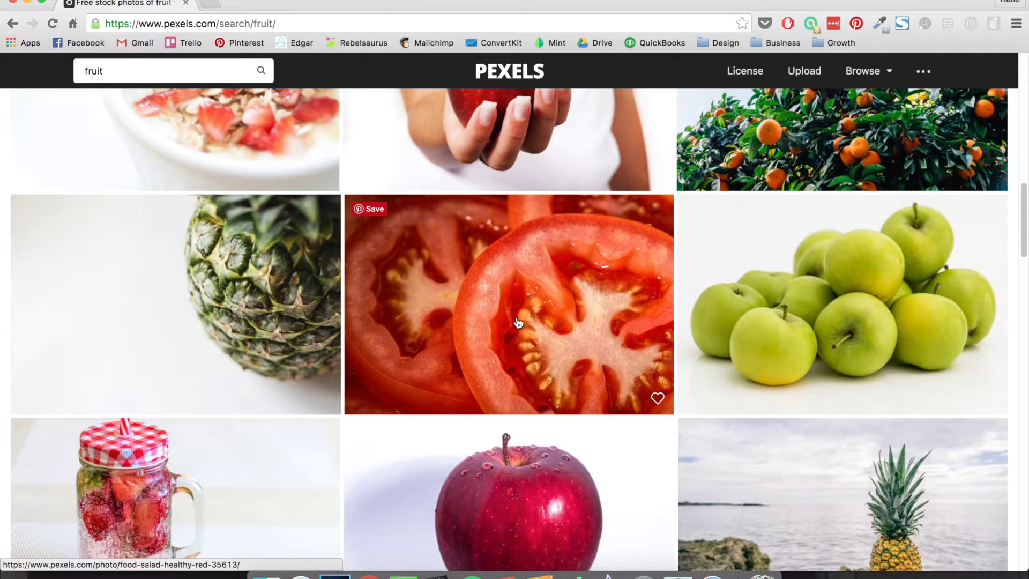
{"action": "scroll", "coordinate": [517, 322], "scroll_direction": "up", "scroll_amount": 3}
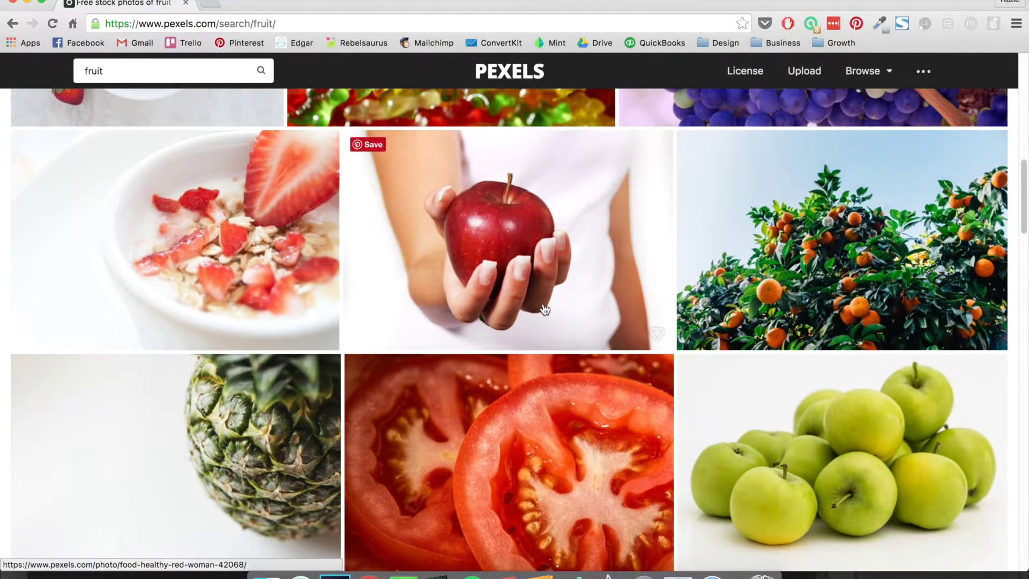
{"action": "scroll", "coordinate": [544, 309], "scroll_direction": "down", "scroll_amount": 10}
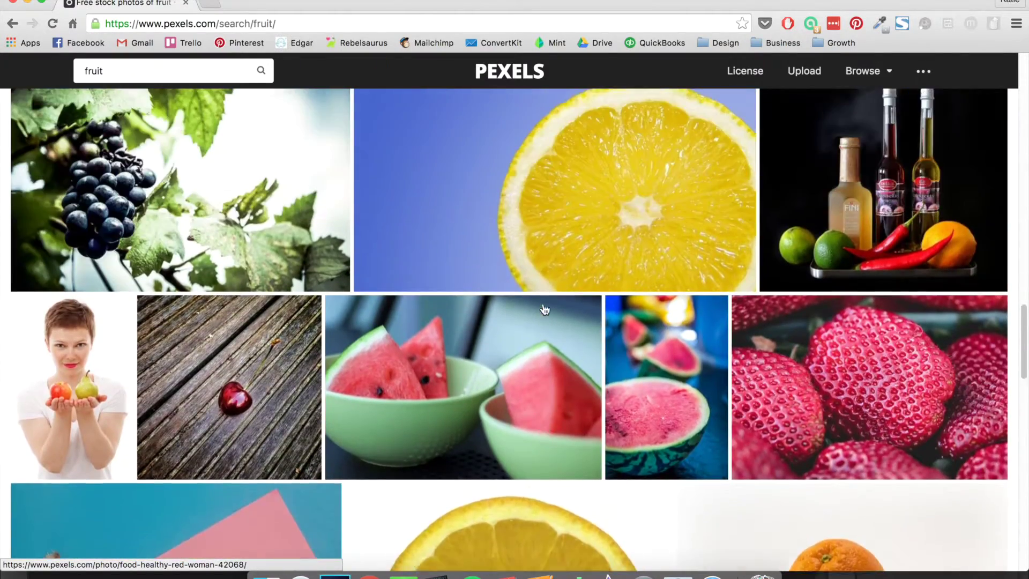
{"action": "scroll", "coordinate": [544, 310], "scroll_direction": "up", "scroll_amount": 2}
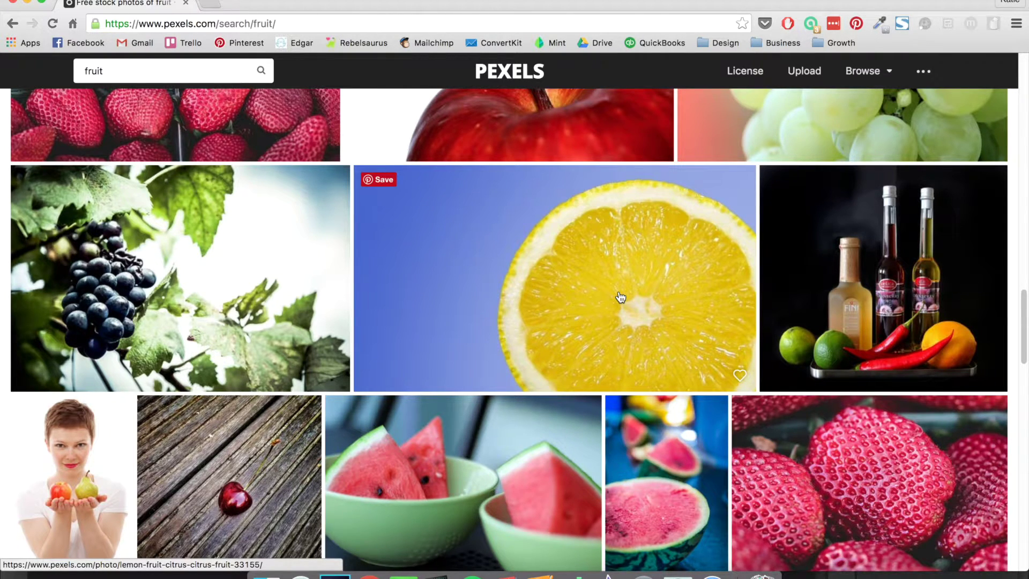
{"action": "scroll", "coordinate": [621, 298], "scroll_direction": "down", "scroll_amount": 3}
{"action": "scroll", "coordinate": [619, 294], "scroll_direction": "up", "scroll_amount": 2}
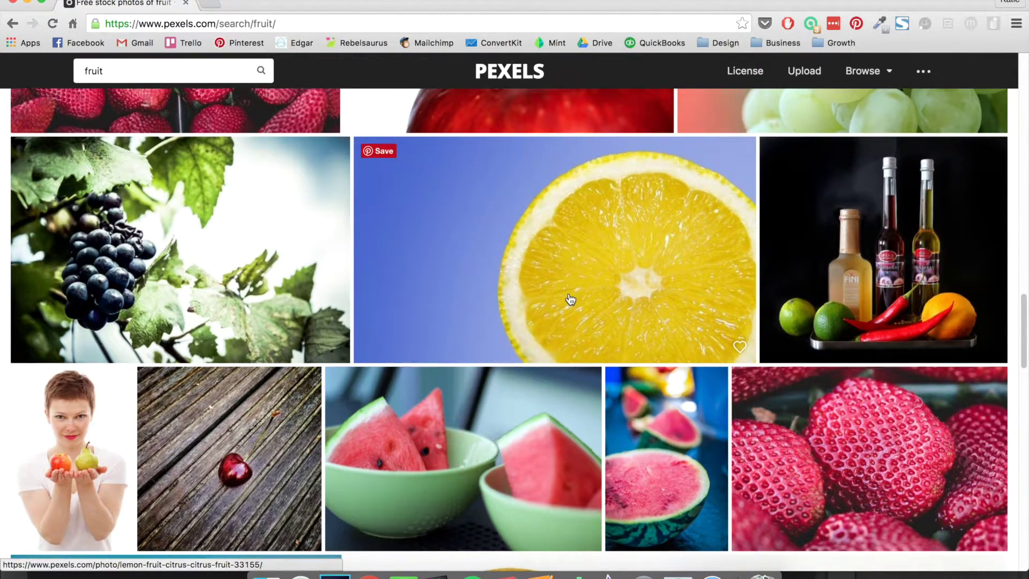
{"action": "scroll", "coordinate": [570, 299], "scroll_direction": "down", "scroll_amount": 3}
{"action": "scroll", "coordinate": [483, 504], "scroll_direction": "down", "scroll_amount": 4}
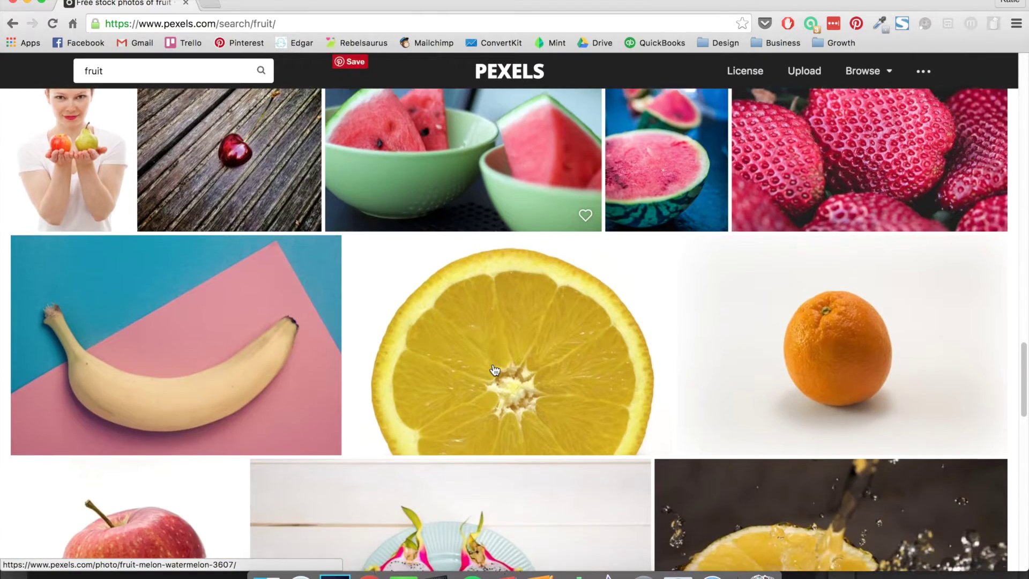
{"action": "scroll", "coordinate": [361, 382], "scroll_direction": "down", "scroll_amount": 6}
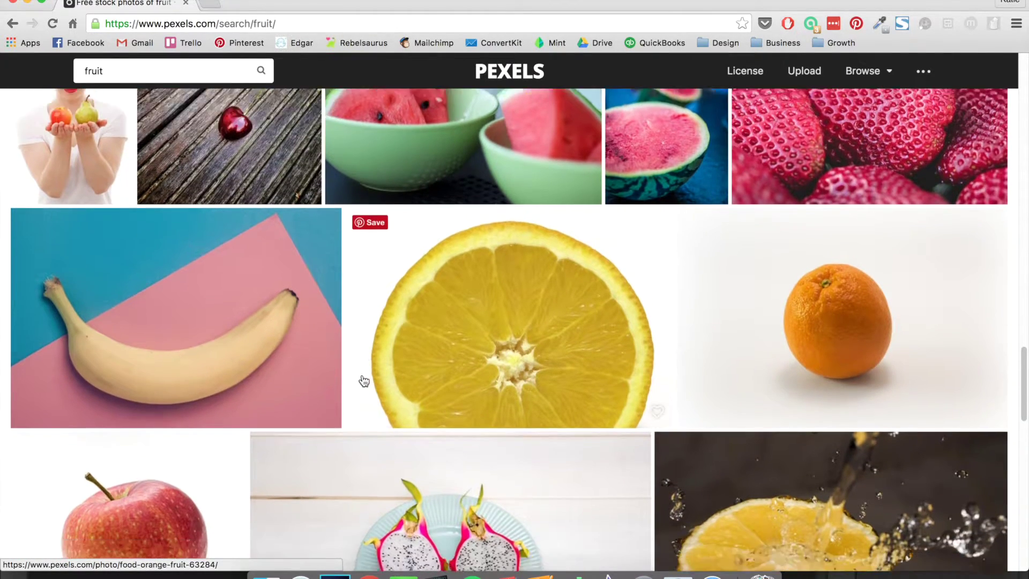
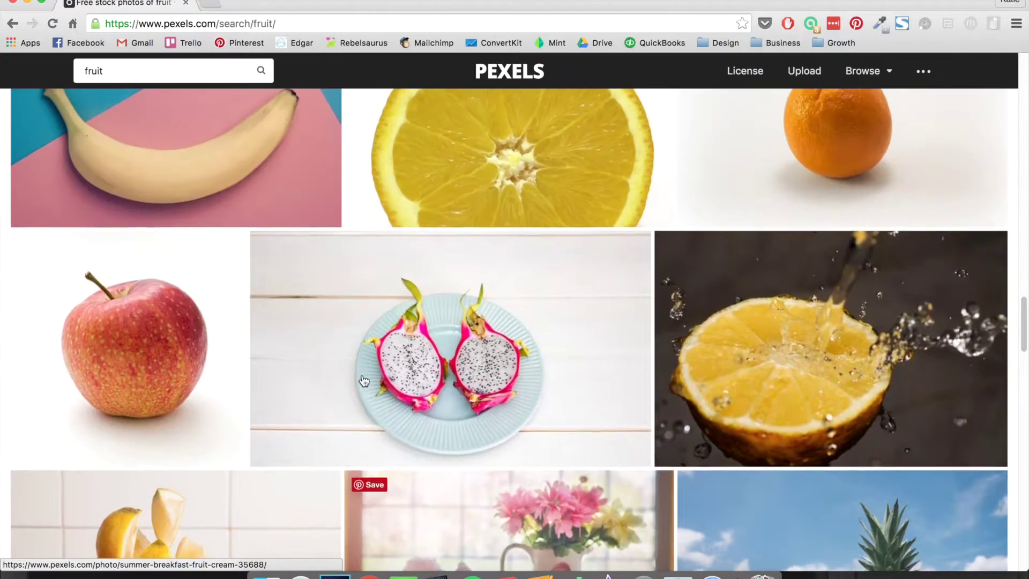
Open the photo of the halved dragon fruit on a blue plate at full size and copy the image.
{"action": "left_click", "coordinate": [497, 324]}
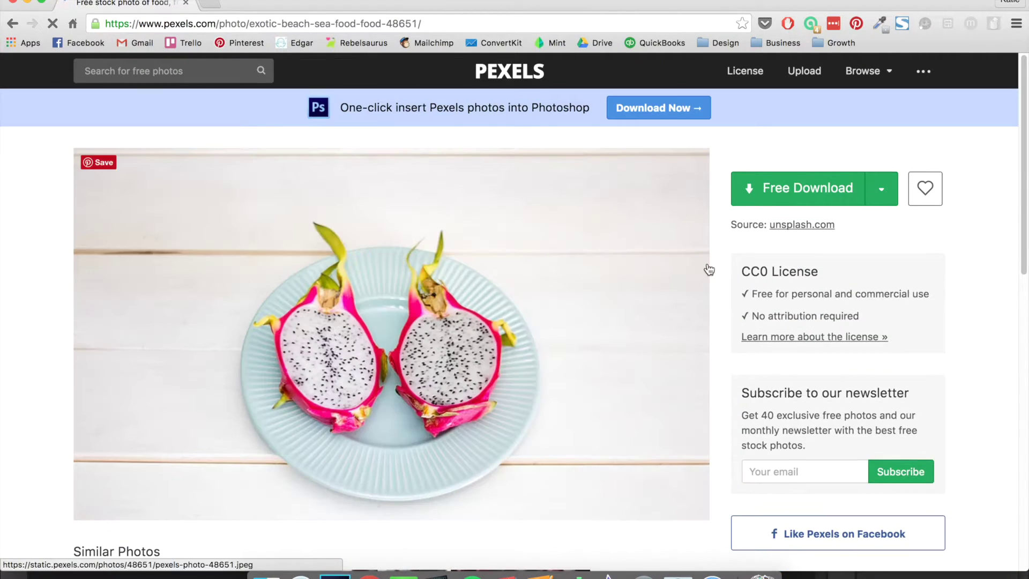
{"action": "left_click", "coordinate": [882, 260]}
{"action": "left_click", "coordinate": [972, 316]}
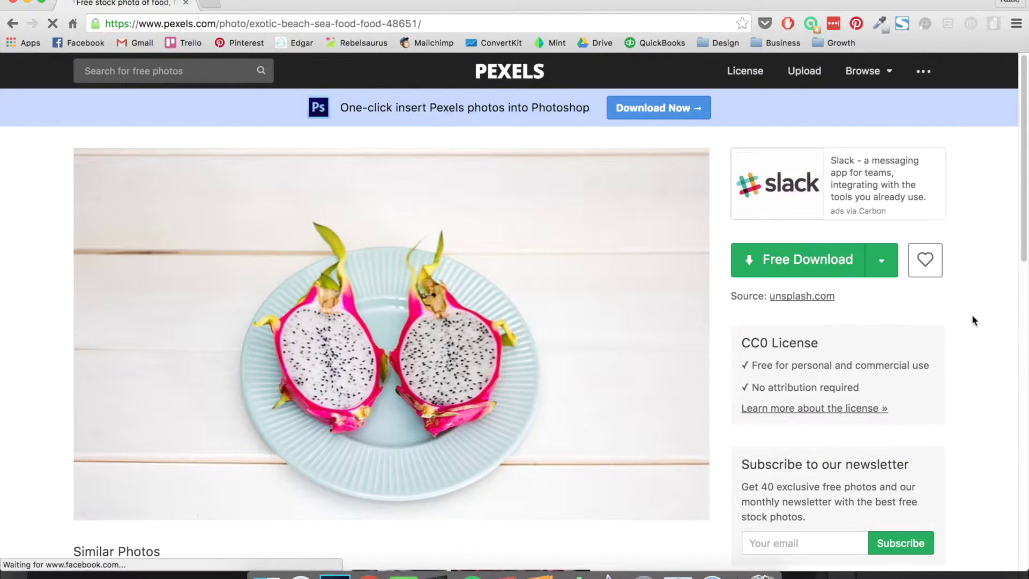
{"action": "scroll", "coordinate": [973, 316], "scroll_direction": "down", "scroll_amount": 1}
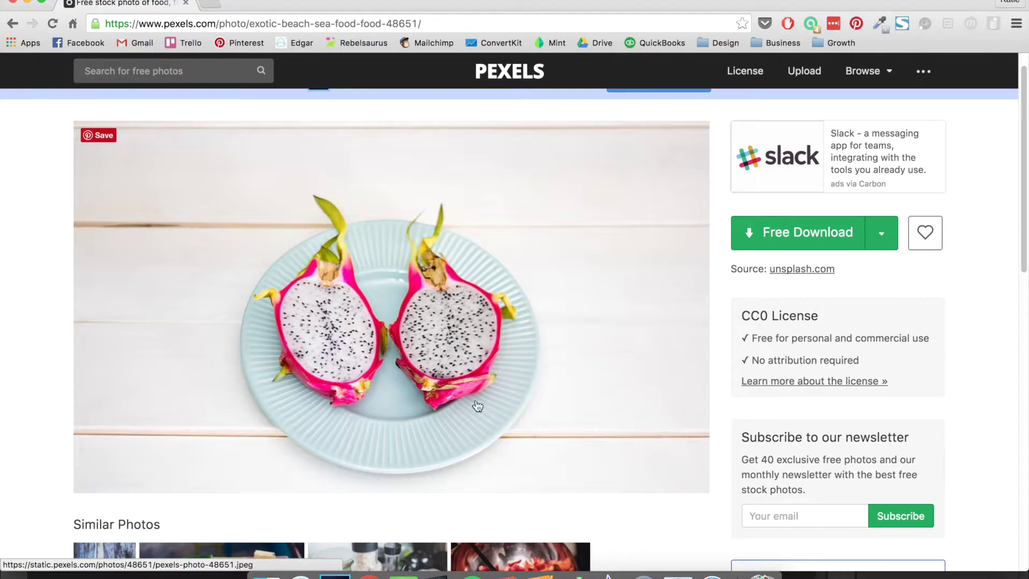
{"action": "left_click", "coordinate": [814, 237]}
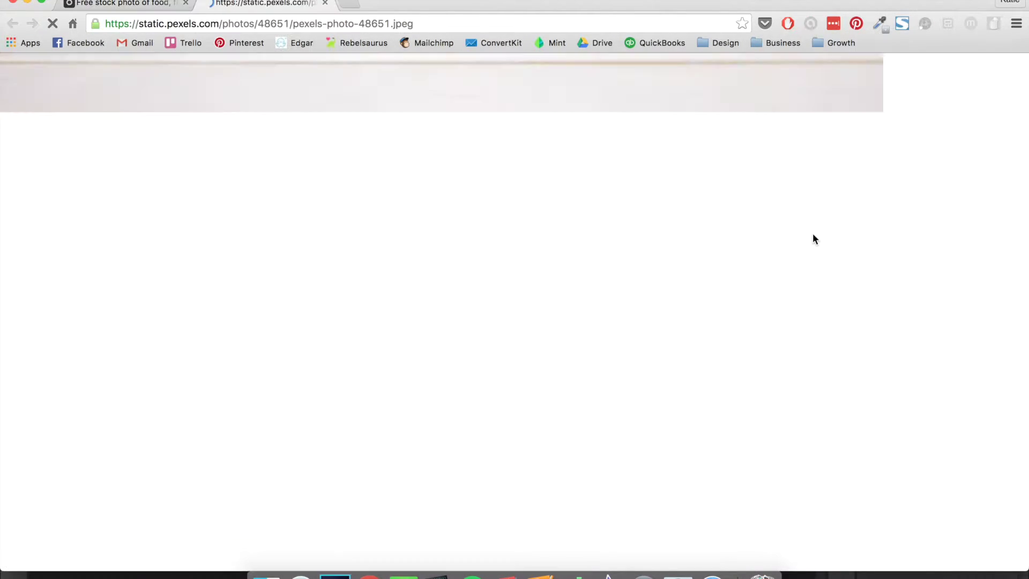
{"action": "right_click", "coordinate": [448, 229]}
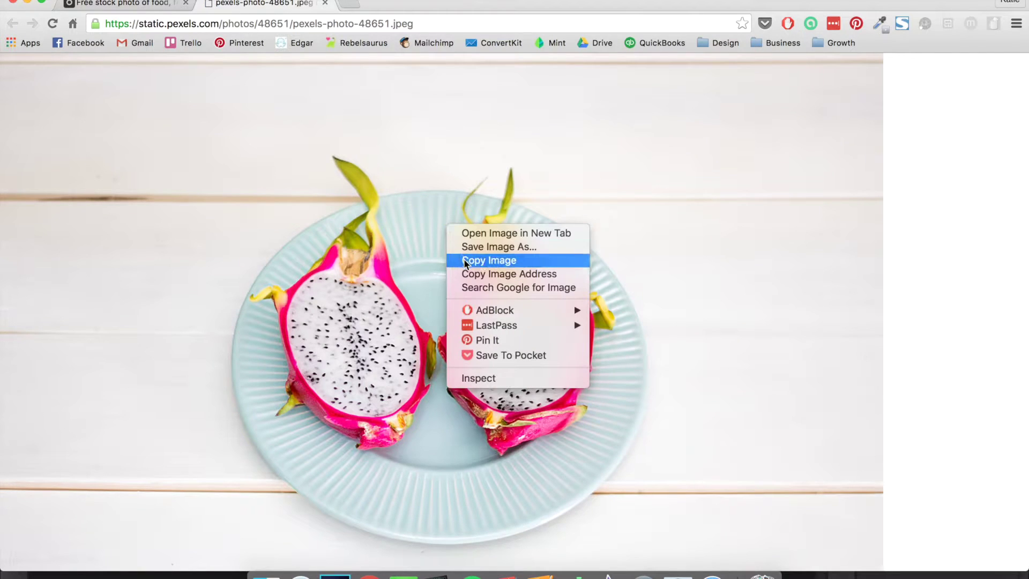
{"action": "left_click", "coordinate": [482, 260]}
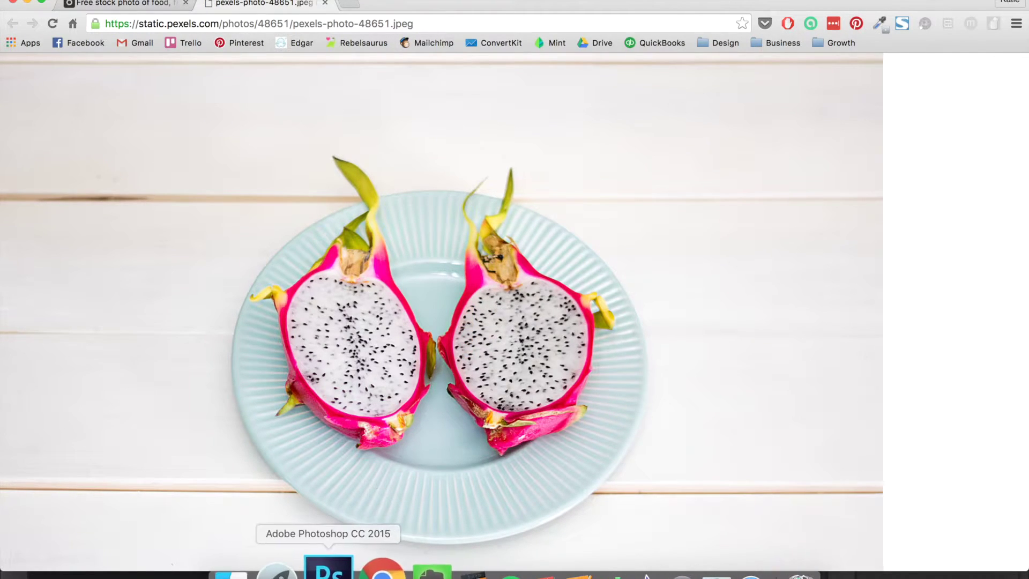
Switch to Photoshop, paste the copied photo into Layer 1, and move it so the dragon fruit shows on the canvas.
{"action": "left_click", "coordinate": [335, 575]}
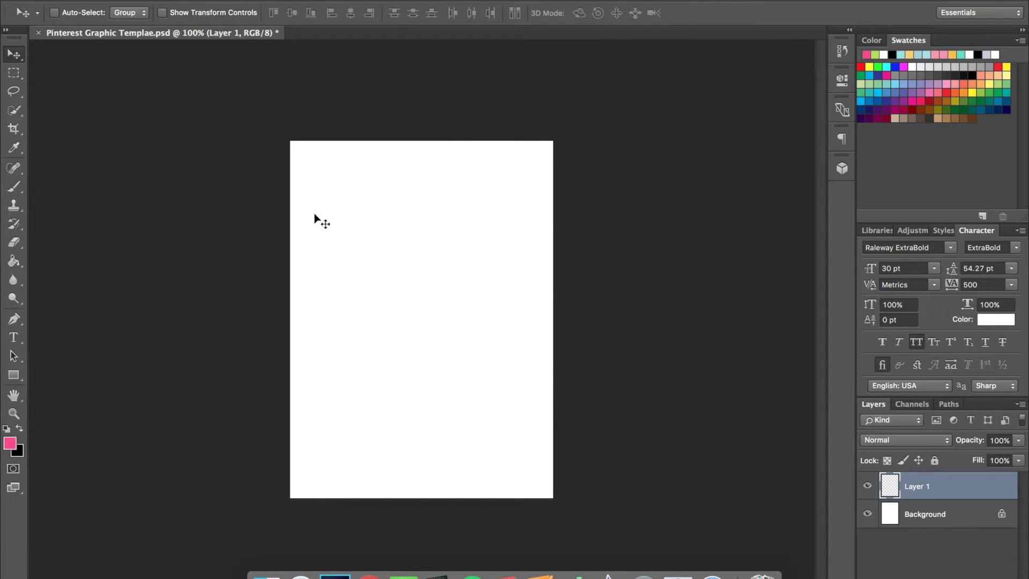
{"action": "left_click", "coordinate": [131, 1]}
{"action": "mouse_move", "coordinate": [158, 1]}
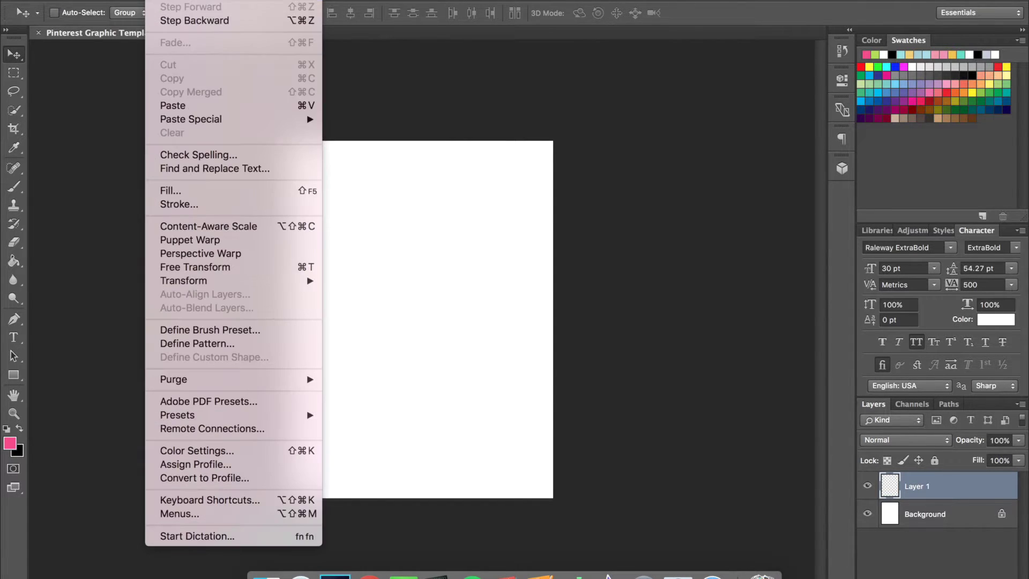
{"action": "left_click", "coordinate": [184, 107]}
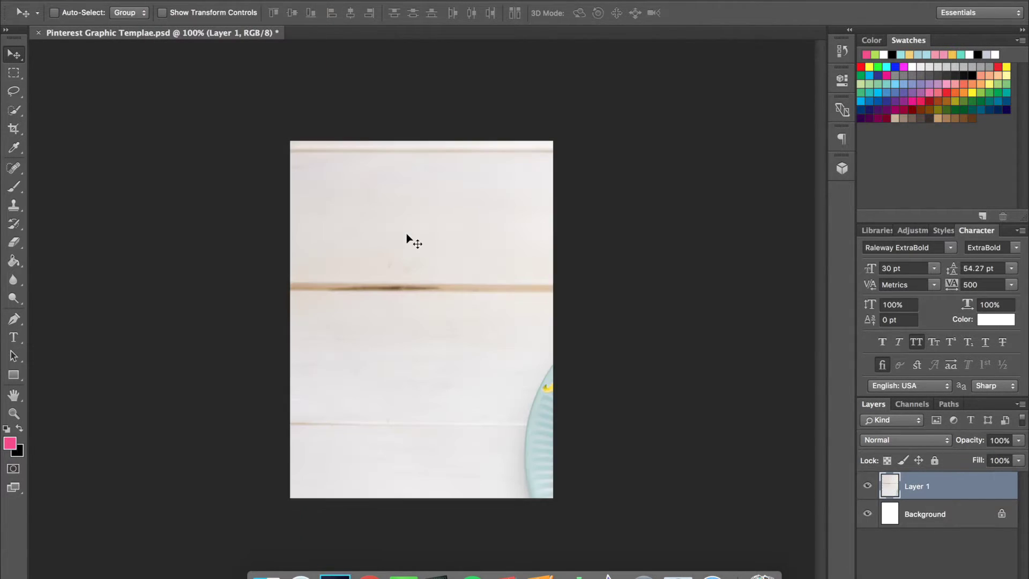
{"action": "mouse_move", "coordinate": [370, 215]}
{"action": "left_mouse_down"}
{"action": "mouse_move", "coordinate": [202, 168]}
{"action": "mouse_move", "coordinate": [361, 243]}
{"action": "mouse_move", "coordinate": [429, 223]}
{"action": "mouse_move", "coordinate": [349, 180]}
{"action": "mouse_move", "coordinate": [359, 258]}
{"action": "mouse_move", "coordinate": [361, 212]}
{"action": "left_mouse_up"}
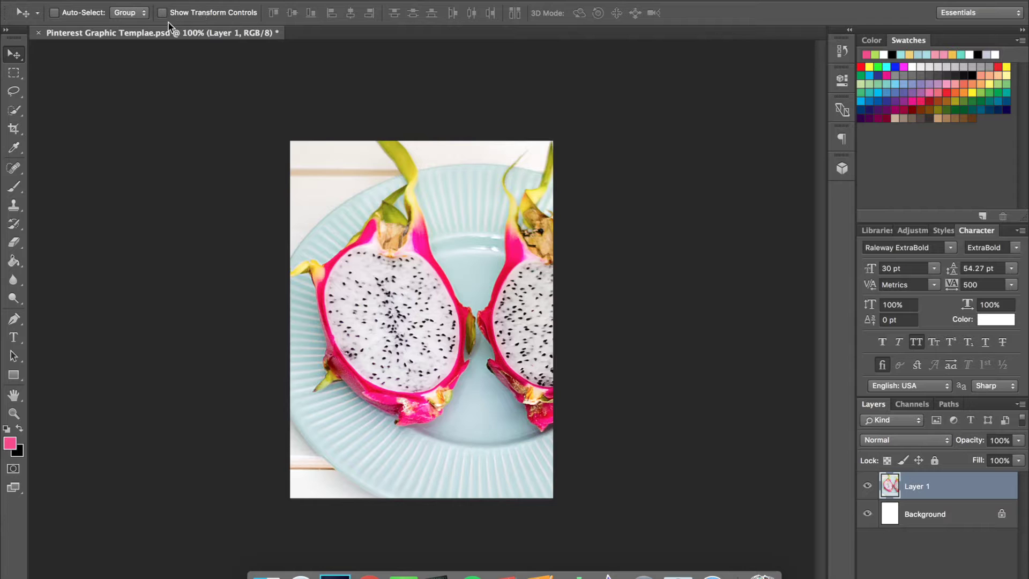
Use Free Transform to scale the photo proportionally to about 74% and centre both dragon fruit halves on the canvas.
{"action": "left_click", "coordinate": [153, 4]}
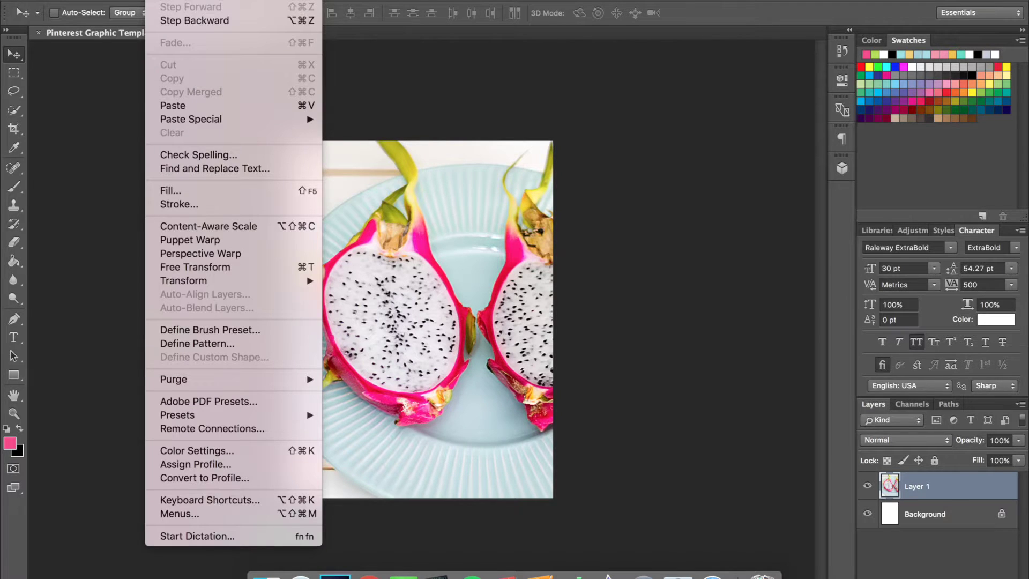
{"action": "left_click", "coordinate": [214, 268]}
{"action": "left_click_drag", "start_coordinate": [218, 215], "coordinate": [131, 160]}
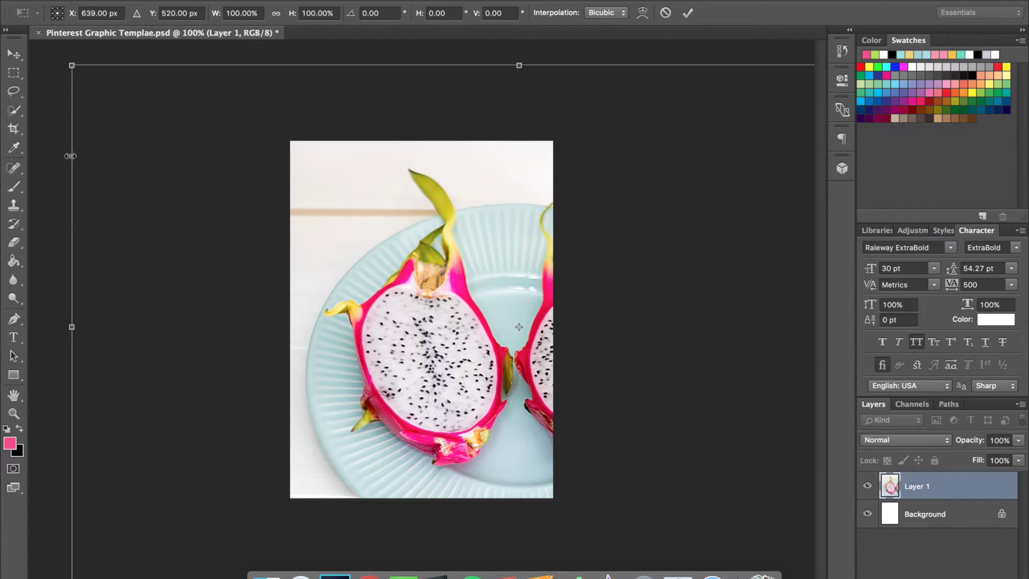
{"action": "mouse_move", "coordinate": [214, 340]}
{"action": "left_mouse_down"}
{"action": "mouse_move", "coordinate": [302, 263]}
{"action": "mouse_move", "coordinate": [225, 323]}
{"action": "mouse_move", "coordinate": [179, 330]}
{"action": "mouse_move", "coordinate": [204, 329]}
{"action": "left_mouse_up"}
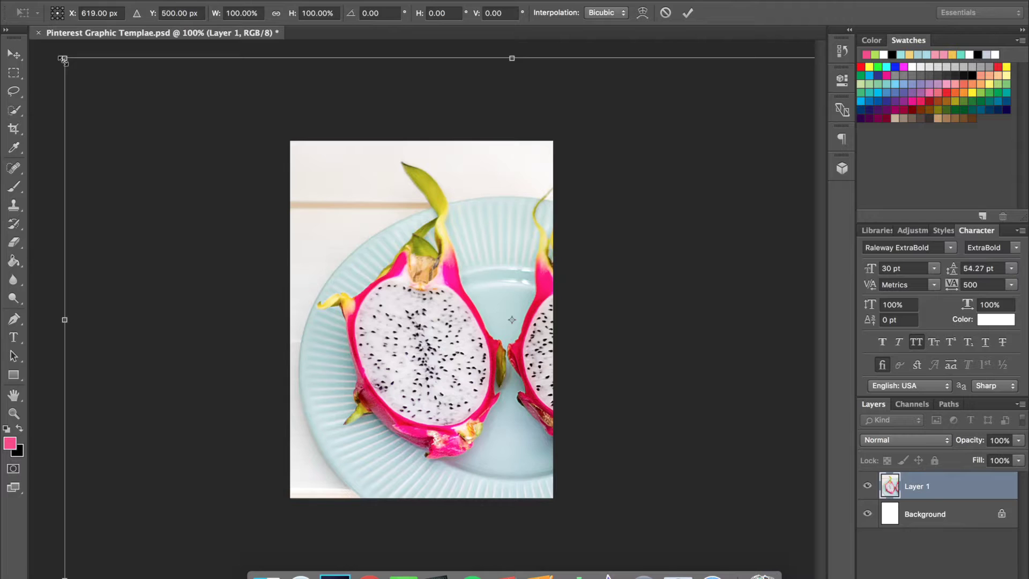
{"action": "left_click_drag", "start_coordinate": [63, 59], "coordinate": [406, 219]}
{"action": "left_click_drag", "start_coordinate": [473, 294], "coordinate": [252, 205]}
{"action": "left_click_drag", "start_coordinate": [491, 245], "coordinate": [443, 266]}
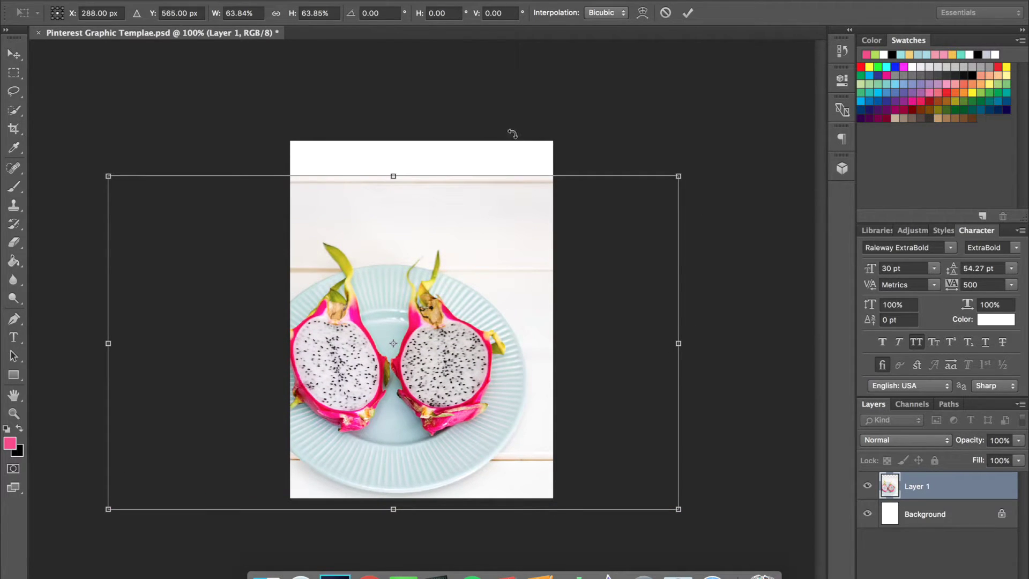
{"action": "left_click_drag", "start_coordinate": [678, 174], "coordinate": [765, 123]}
{"action": "mouse_move", "coordinate": [604, 307]}
{"action": "left_mouse_down"}
{"action": "mouse_move", "coordinate": [591, 299]}
{"action": "mouse_move", "coordinate": [599, 303]}
{"action": "left_mouse_up"}
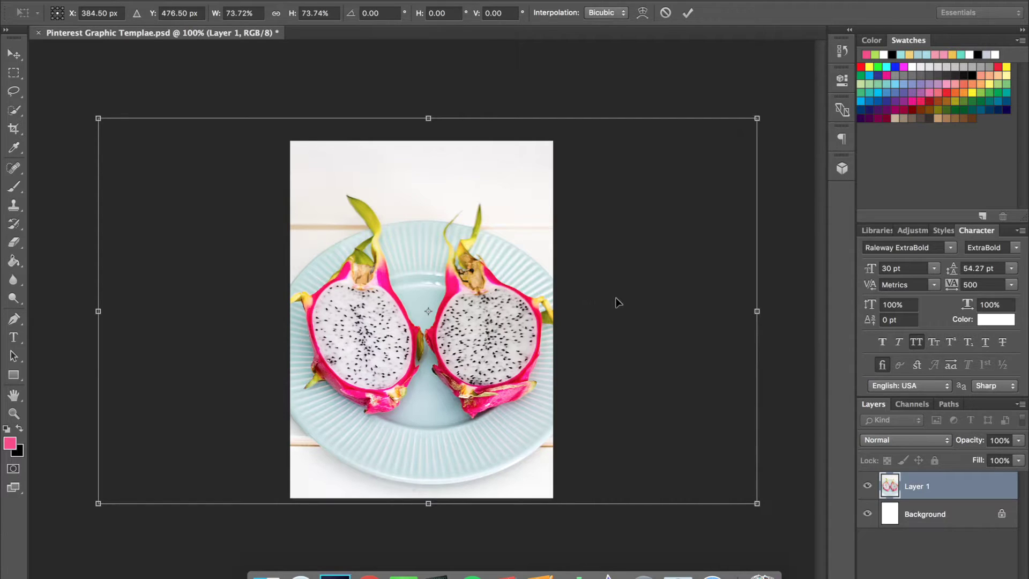
Shift the photo left so only the right dragon fruit half sits fully inside the canvas near its left edge, and apply the transform.
{"action": "left_click_drag", "start_coordinate": [616, 300], "coordinate": [502, 301]}
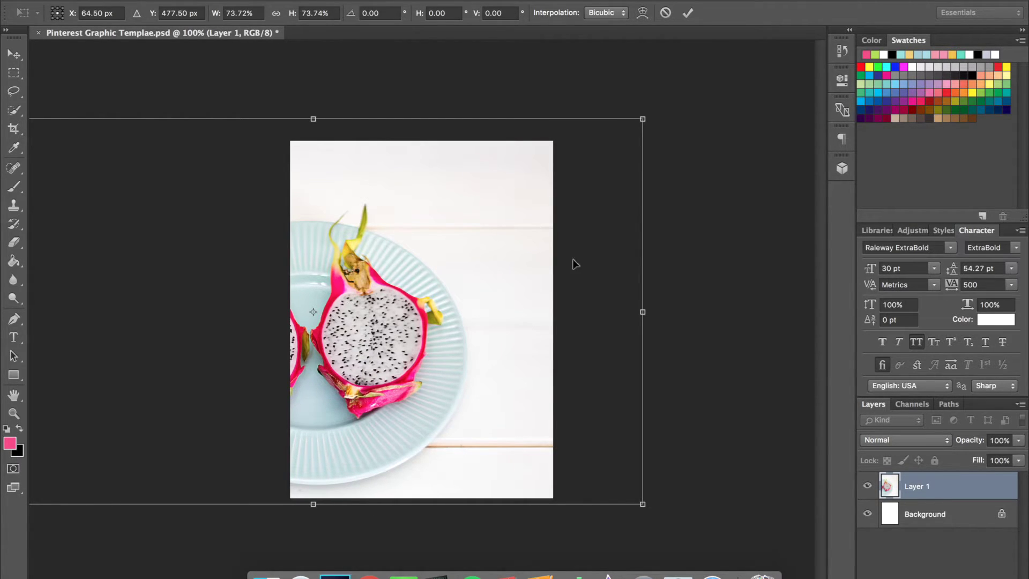
{"action": "left_click_drag", "start_coordinate": [459, 296], "coordinate": [460, 305]}
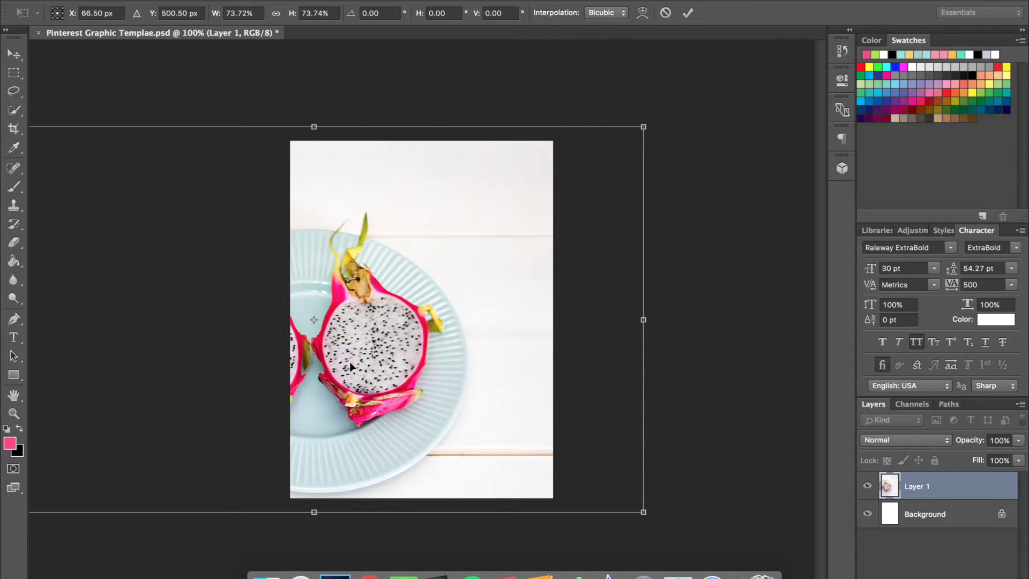
{"action": "left_click_drag", "start_coordinate": [580, 354], "coordinate": [573, 354]}
{"action": "key", "text": "Return"}
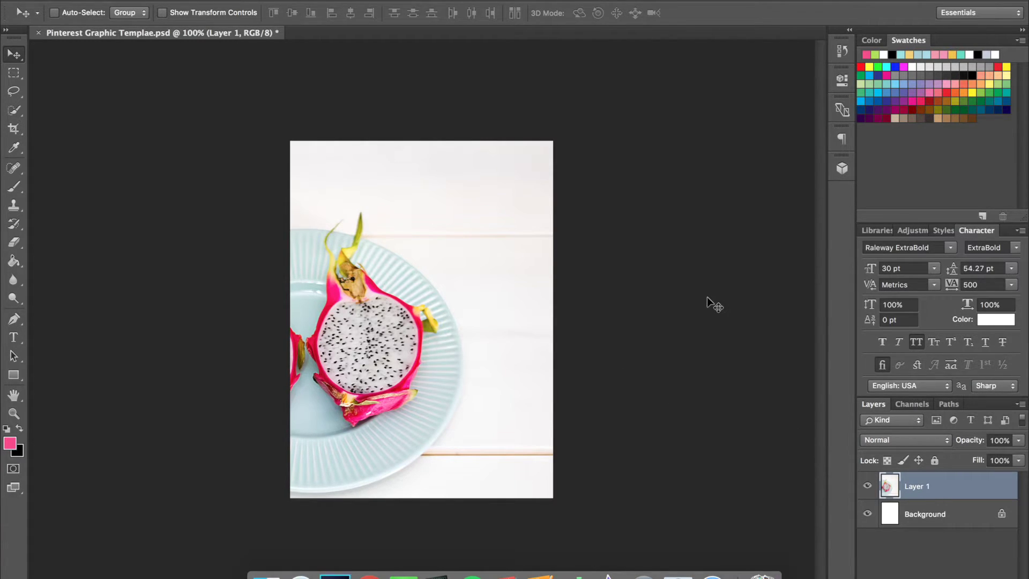
Save the Pinterest graphic template document.
{"action": "left_click", "coordinate": [134, 0]}
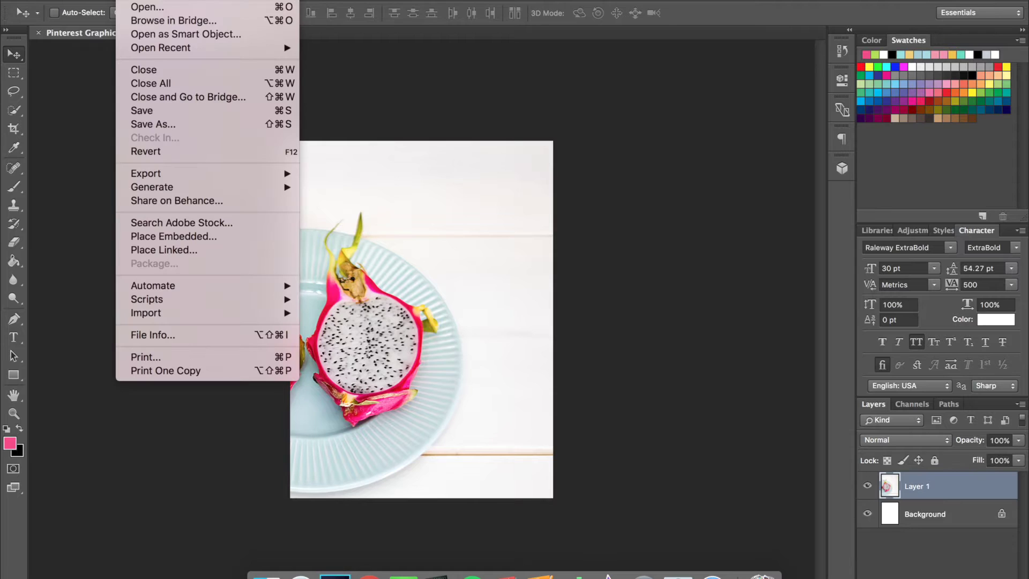
{"action": "left_click", "coordinate": [148, 110]}
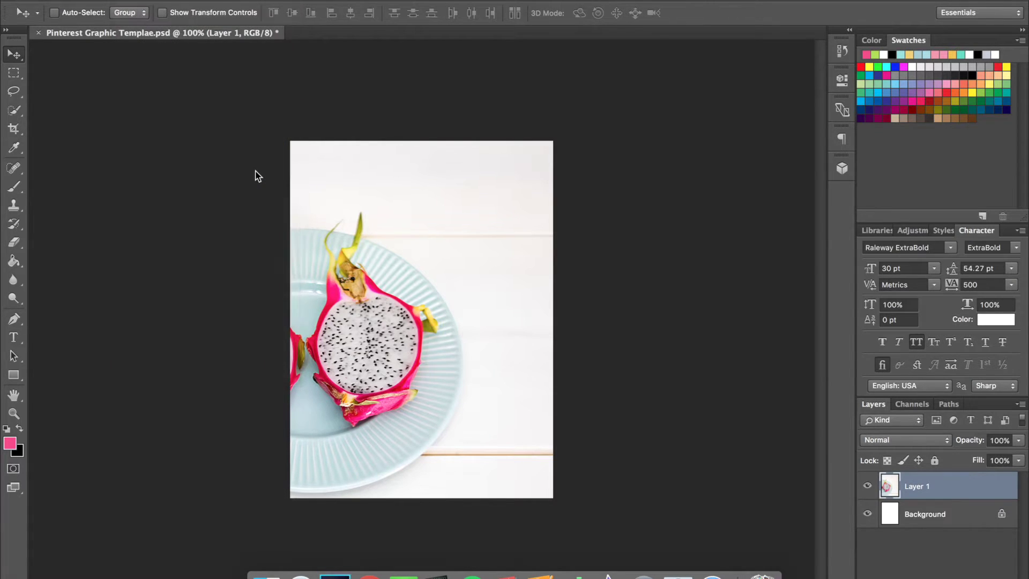
{"action": "left_click", "coordinate": [688, 217]}
Add a new layer above the photo and draw a large filled pink rectangle on it, leaving a margin around all sides.
{"action": "key", "text": "ctrl+alt+shift+n"}
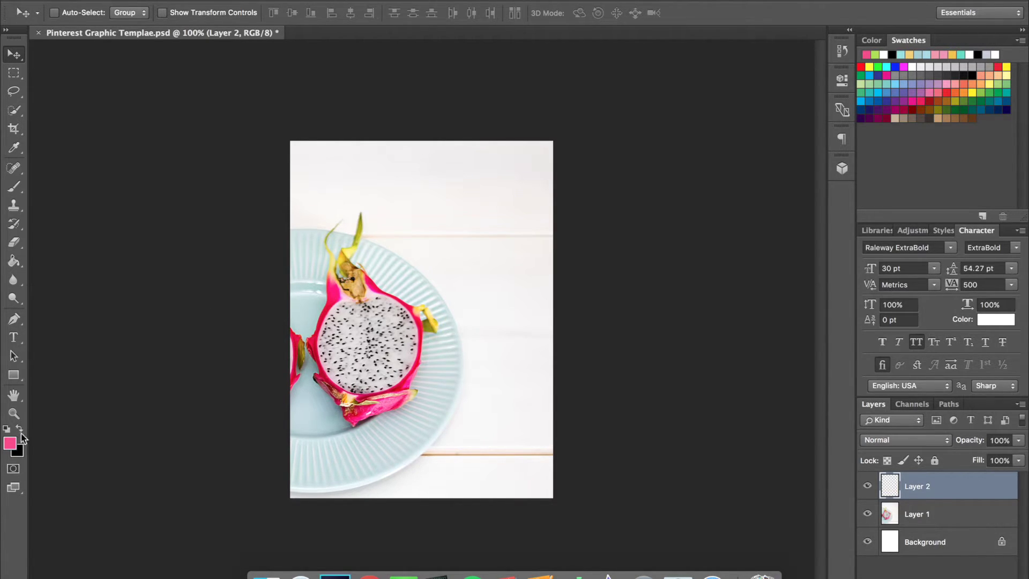
{"action": "left_click", "coordinate": [14, 376]}
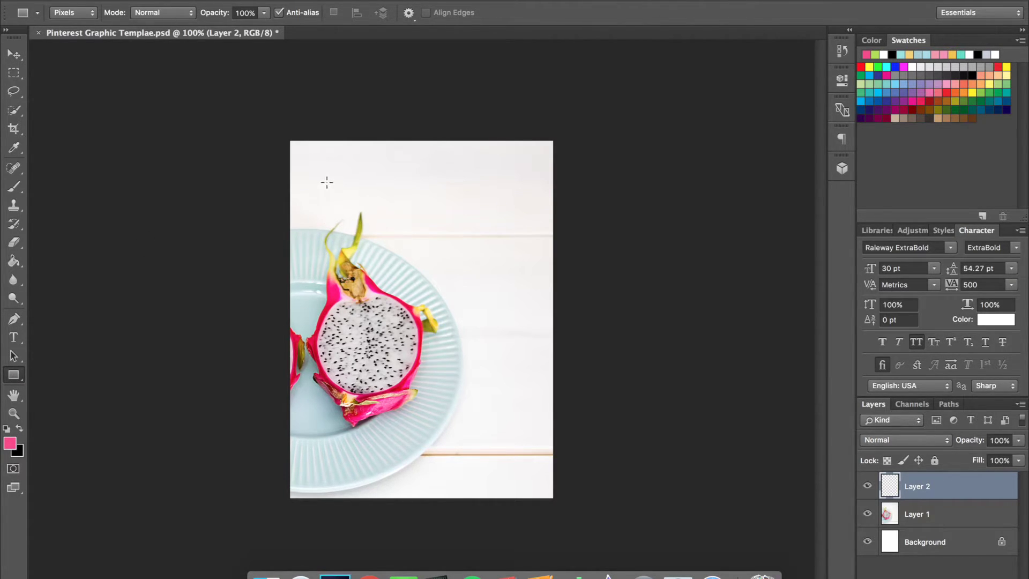
{"action": "left_click_drag", "start_coordinate": [323, 176], "coordinate": [334, 183]}
{"action": "key", "text": "ctrl+z"}
{"action": "left_click", "coordinate": [18, 375]}
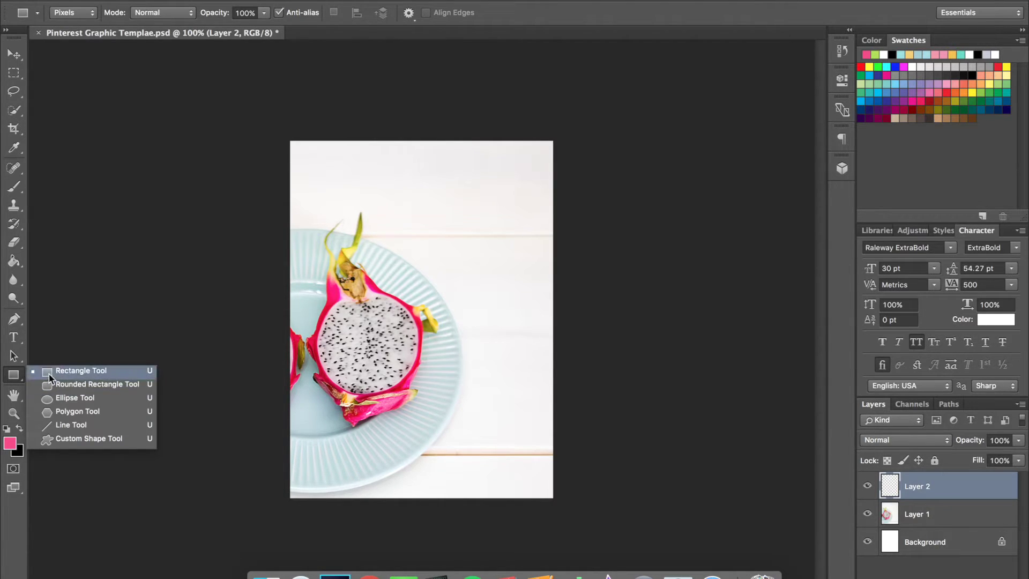
{"action": "left_click_drag", "start_coordinate": [322, 174], "coordinate": [517, 439]}
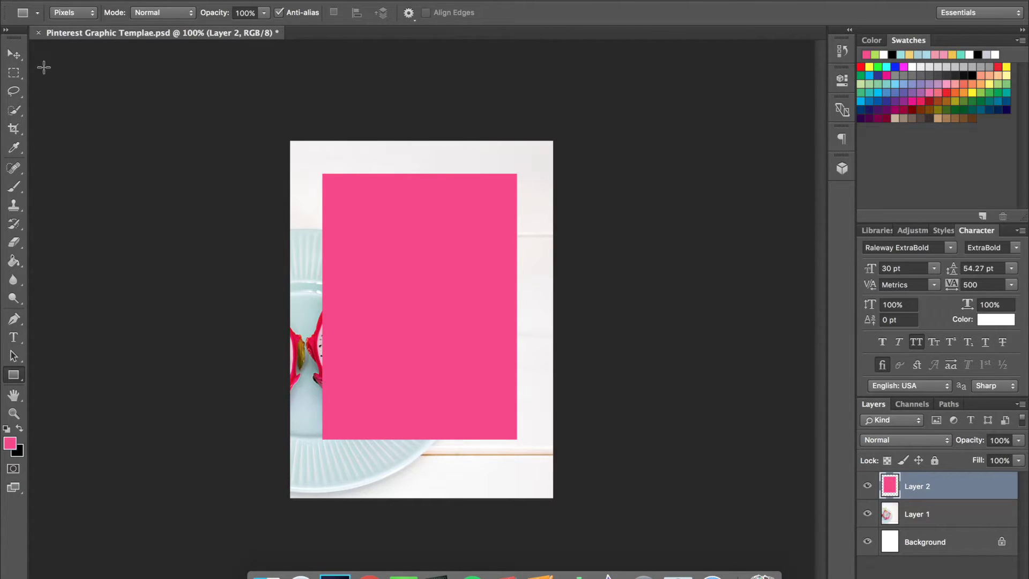
Centre the pink rectangle horizontally and vertically on the canvas, then clear the selection.
{"action": "left_click", "coordinate": [15, 55]}
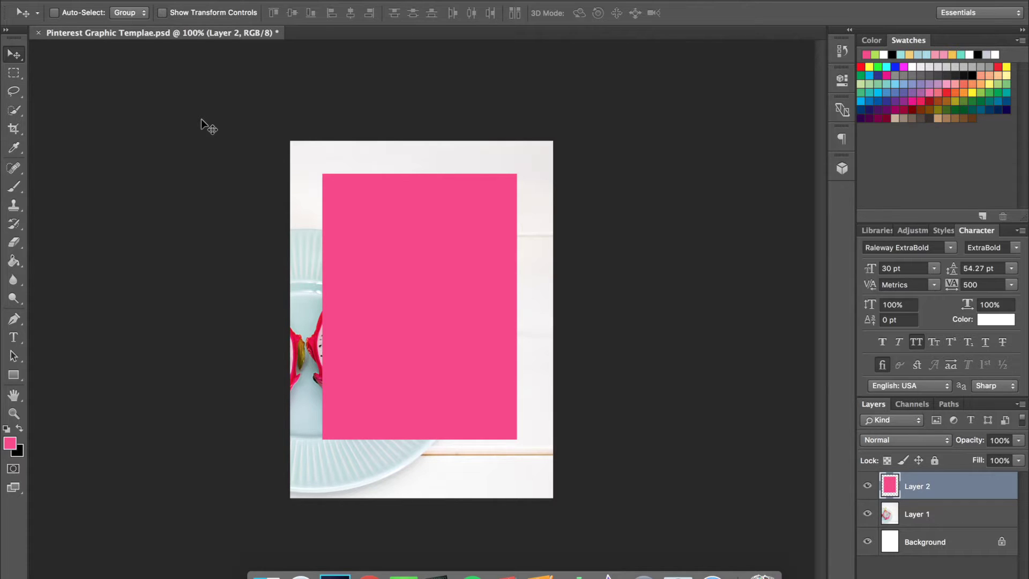
{"action": "key", "text": "super+a"}
{"action": "left_click", "coordinate": [352, 16]}
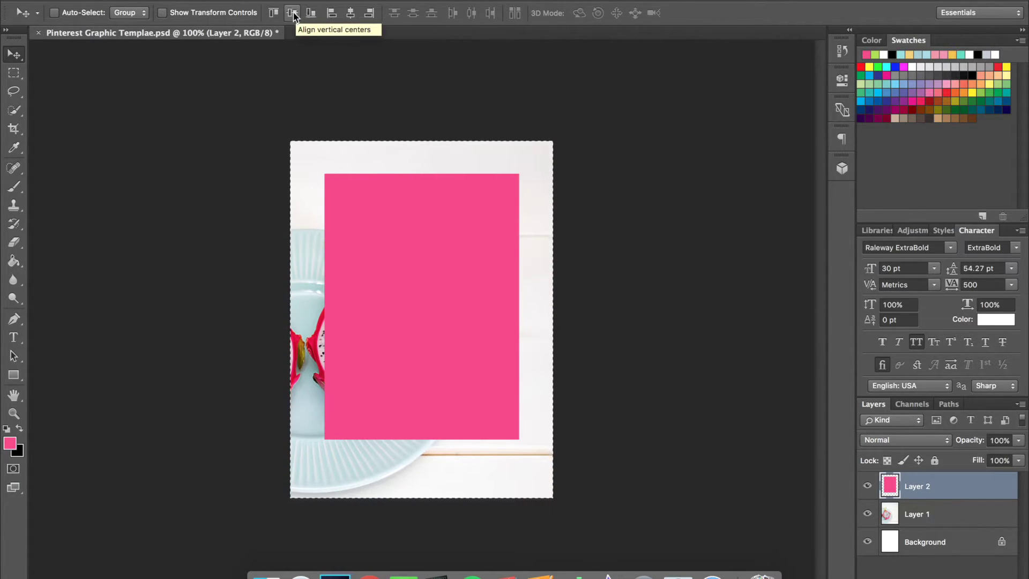
{"action": "left_click", "coordinate": [293, 17]}
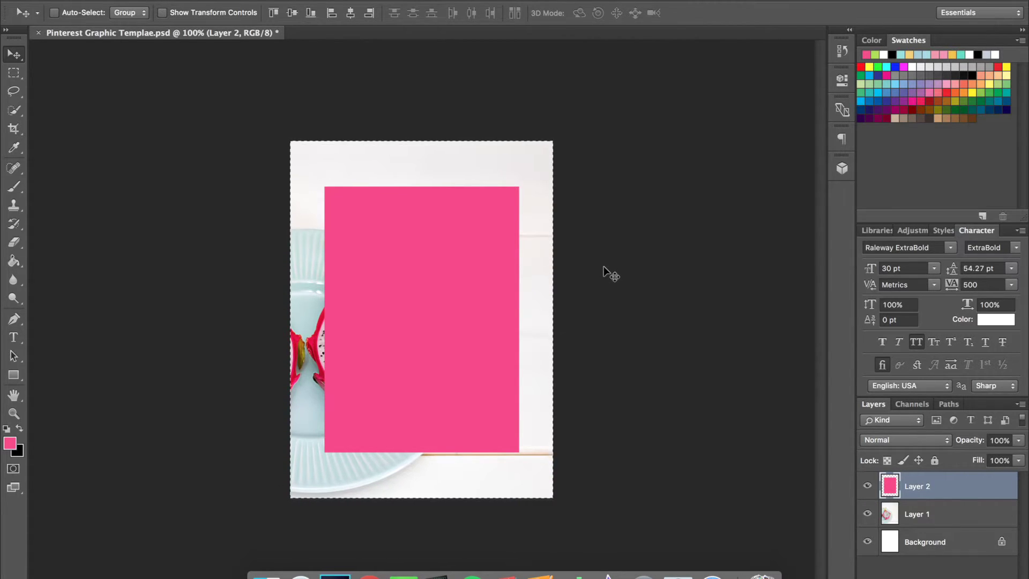
{"action": "key", "text": "super+d"}
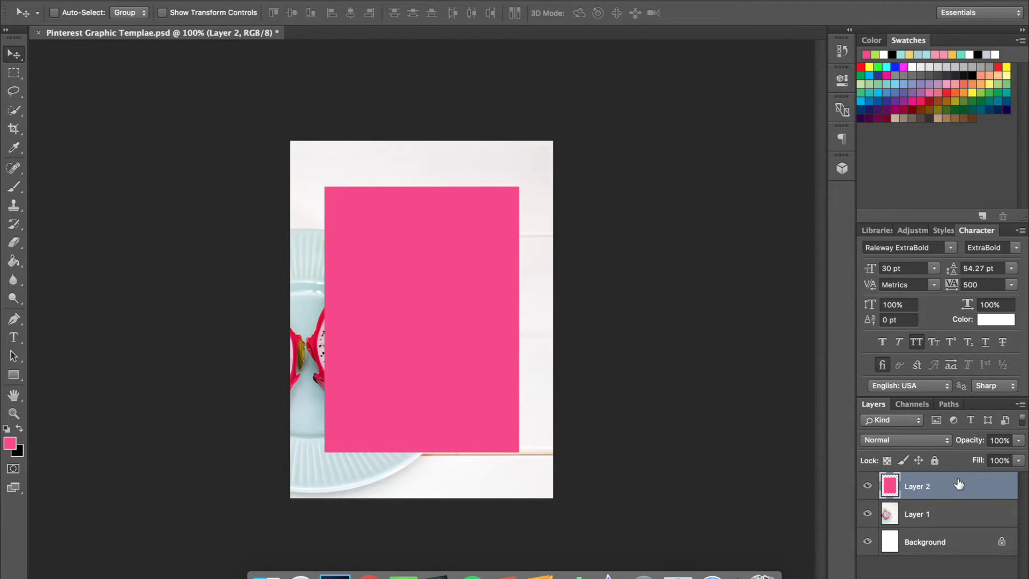
Lower the pink rectangle layer's opacity to 78% so the dragon fruit photo shows through.
{"action": "left_click", "coordinate": [1019, 440]}
{"action": "left_click_drag", "start_coordinate": [998, 455], "coordinate": [989, 458]}
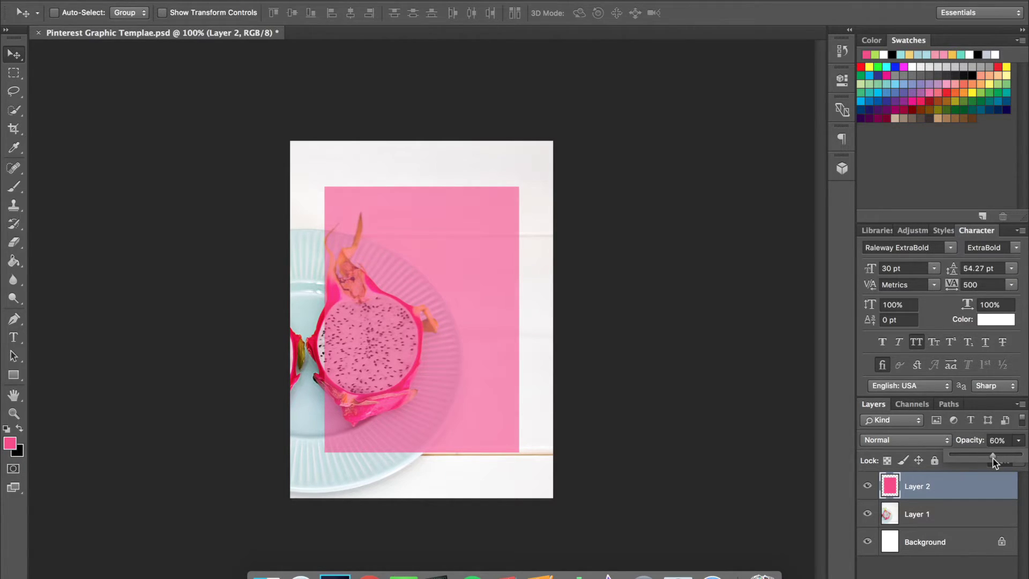
{"action": "left_click_drag", "start_coordinate": [993, 460], "coordinate": [1003, 457]}
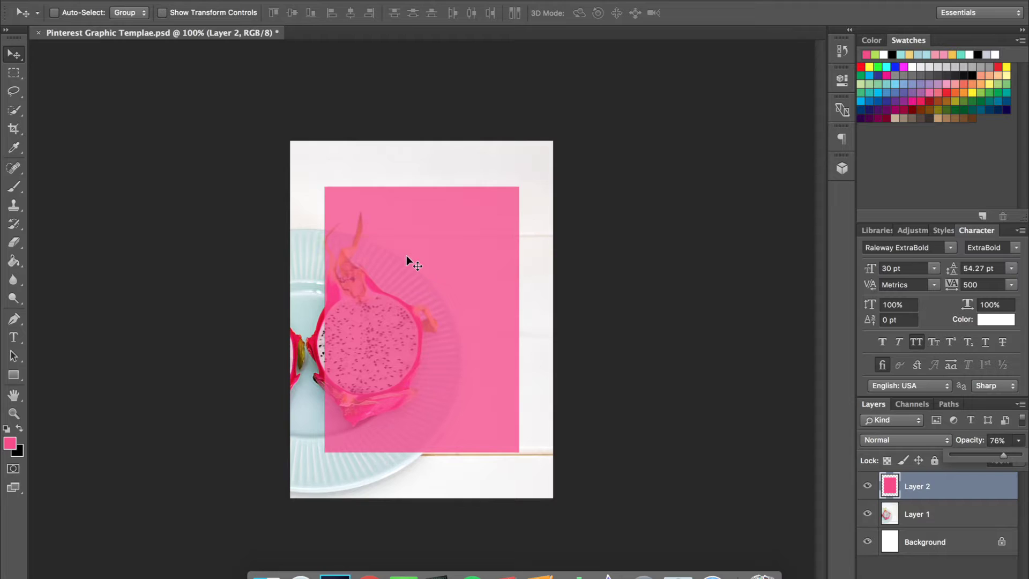
{"action": "left_click", "coordinate": [963, 456]}
{"action": "left_click_drag", "start_coordinate": [973, 460], "coordinate": [976, 461]}
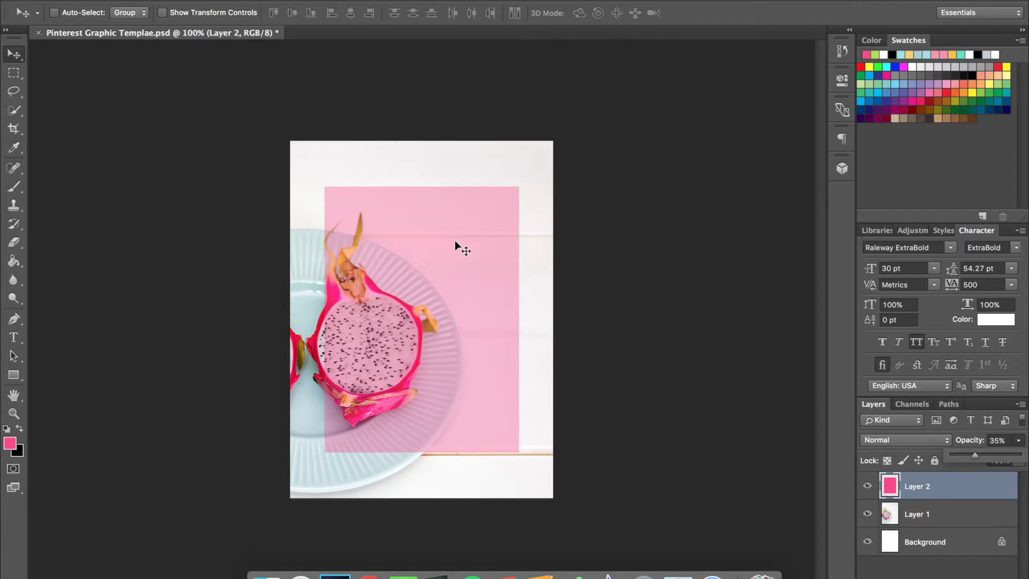
{"action": "left_click", "coordinate": [1002, 458]}
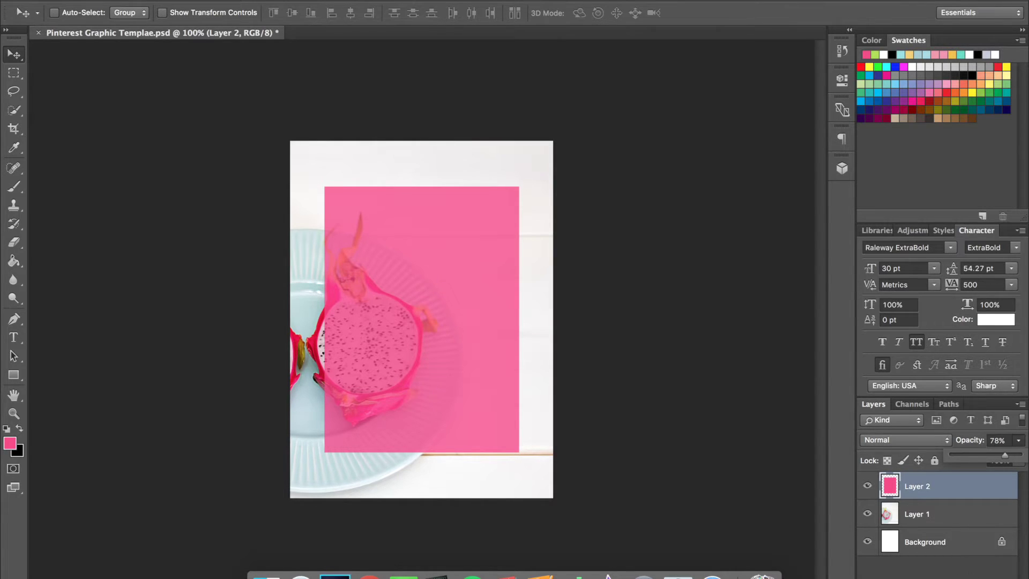
Add another empty layer above the pink rectangle and save the document.
{"action": "key", "text": "super+shift+alt+n"}
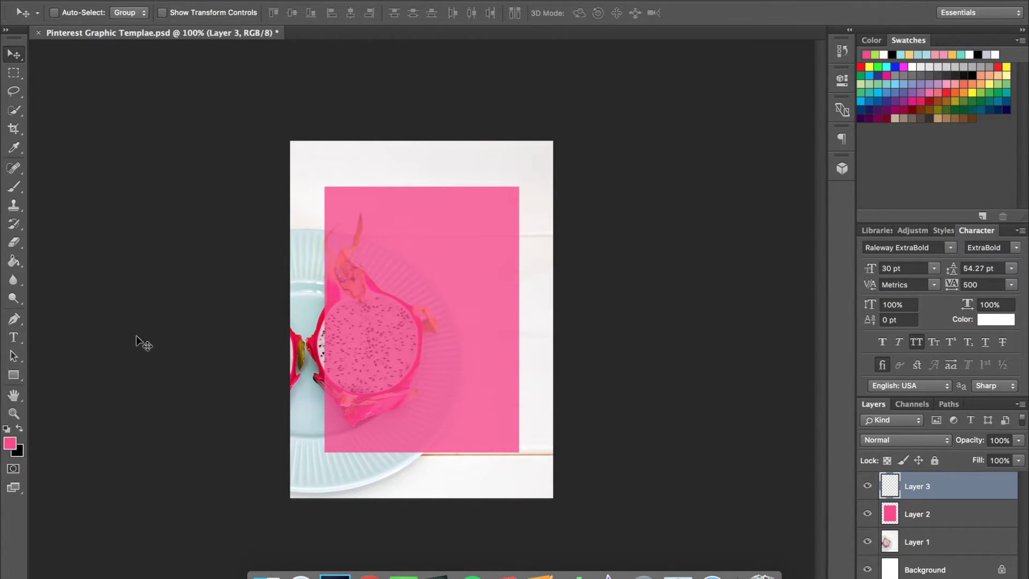
{"action": "key", "text": "super+s"}
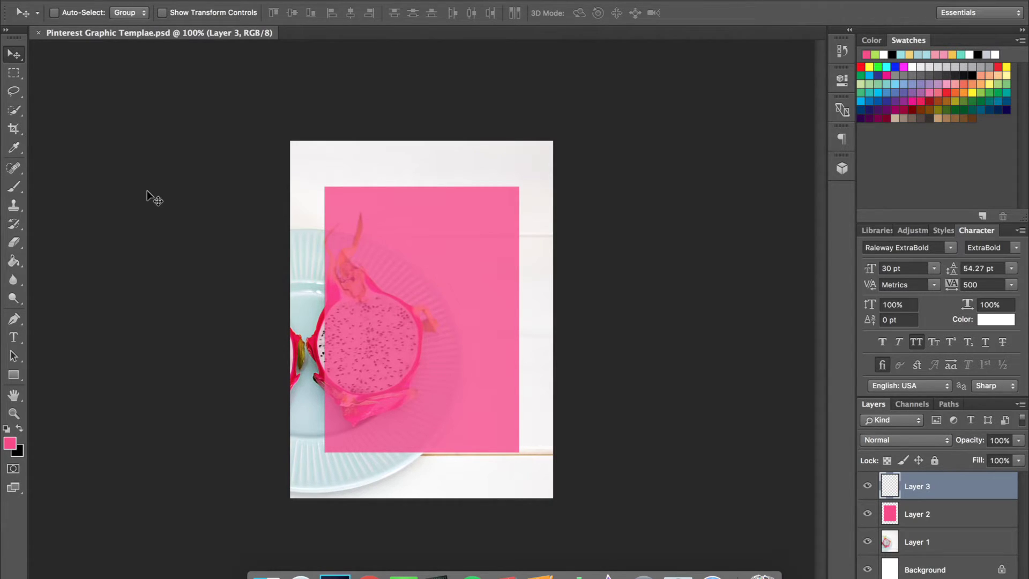
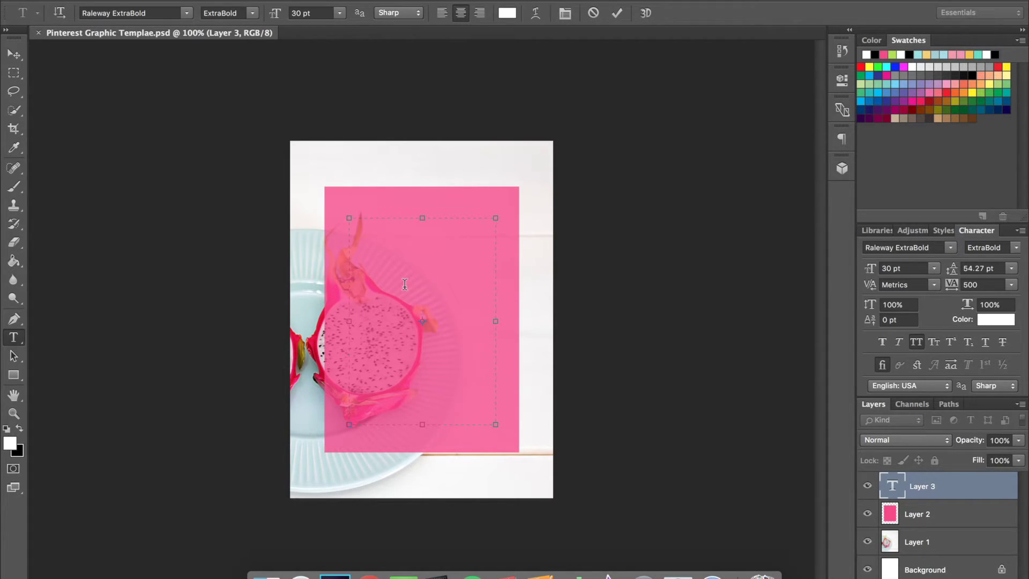
Enter the title "THIS IS A SAMPLE BLOG POST GRAPHIC" in the text box over the rectangle and set its size to 60 pt.
{"action": "type", "text": "THIS IS A SAMPLE BLOG POST GRAPHIC"}
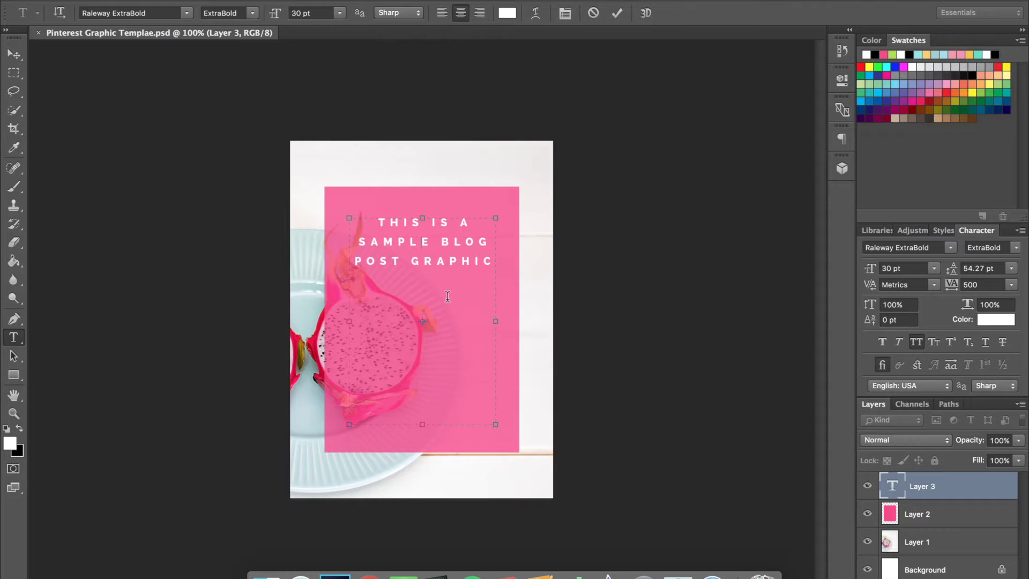
{"action": "key", "text": "super+a"}
{"action": "left_click", "coordinate": [340, 13]}
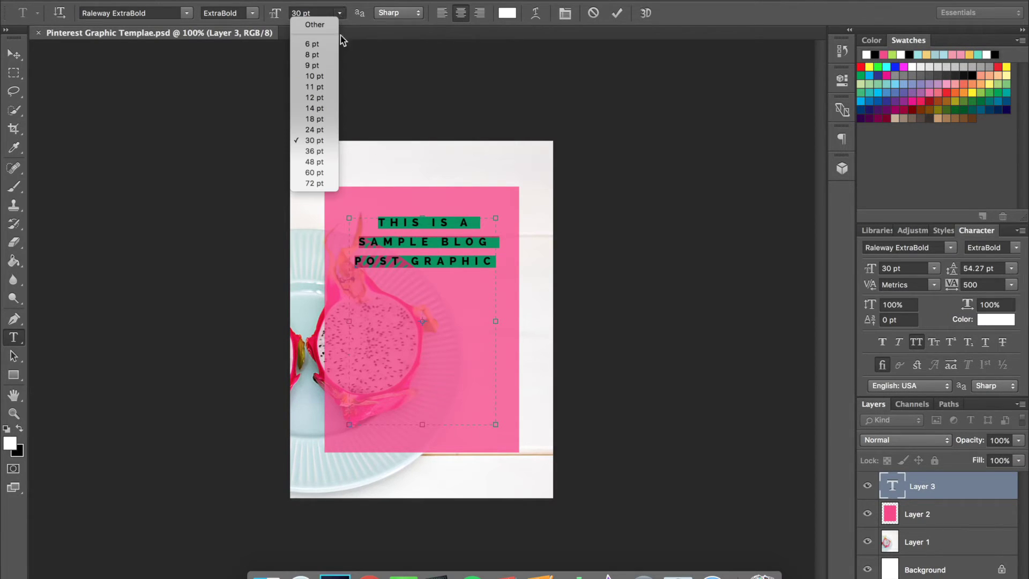
{"action": "left_click", "coordinate": [321, 161]}
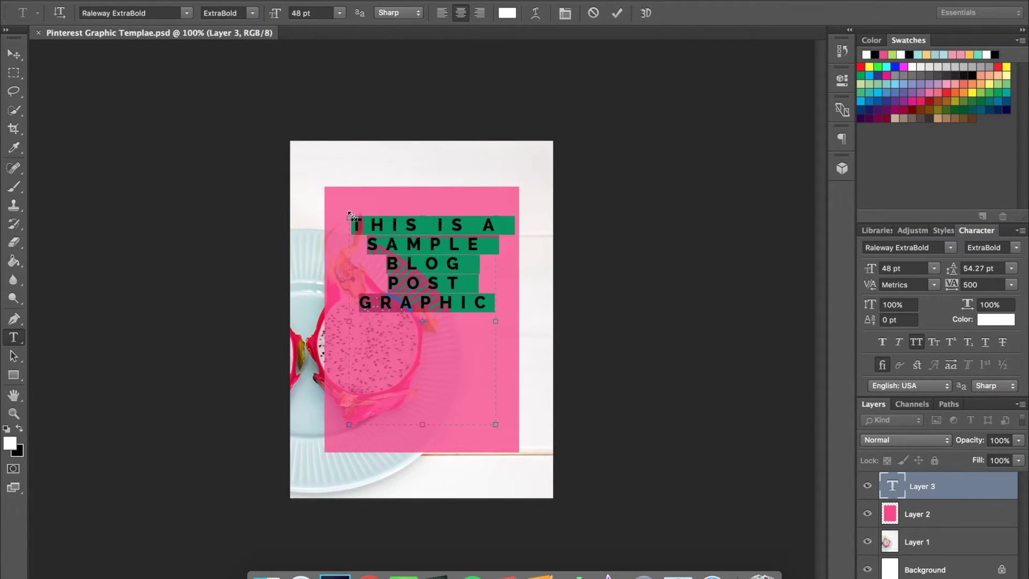
{"action": "left_click", "coordinate": [339, 12]}
{"action": "left_click", "coordinate": [314, 169]}
{"action": "left_click", "coordinate": [398, 292]}
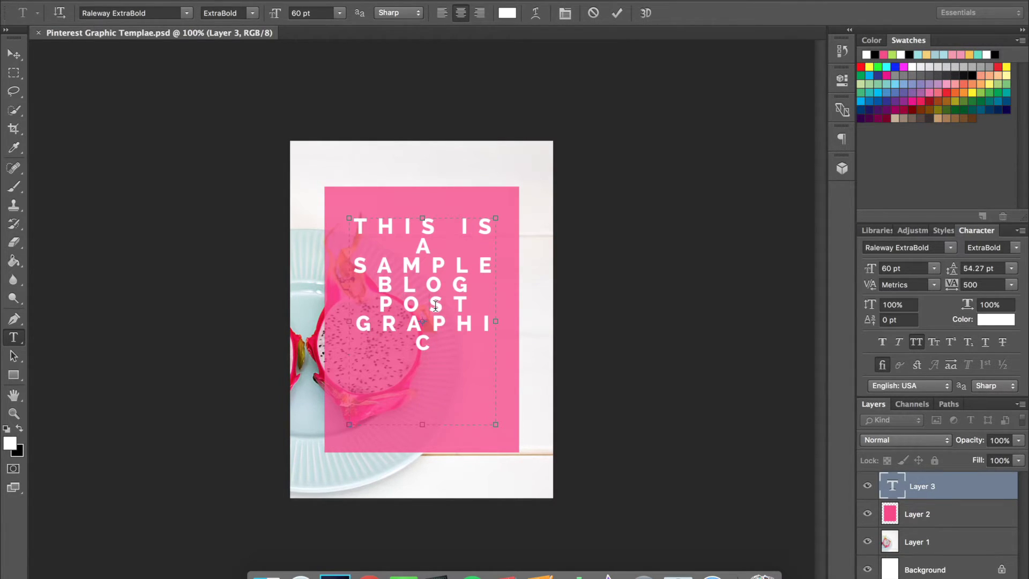
Set the title's leading to 72 pt, and widen and recentre its text box so the word GRAPHIC fits on one line.
{"action": "key", "text": "super+a"}
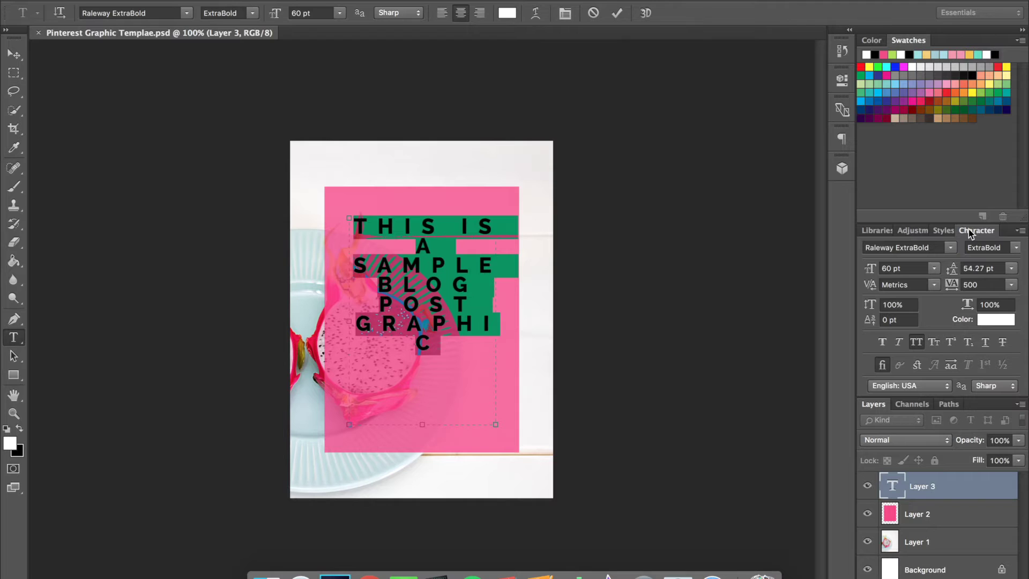
{"action": "left_click", "coordinate": [1011, 269]}
{"action": "left_click", "coordinate": [1011, 270]}
{"action": "left_click", "coordinate": [1013, 270]}
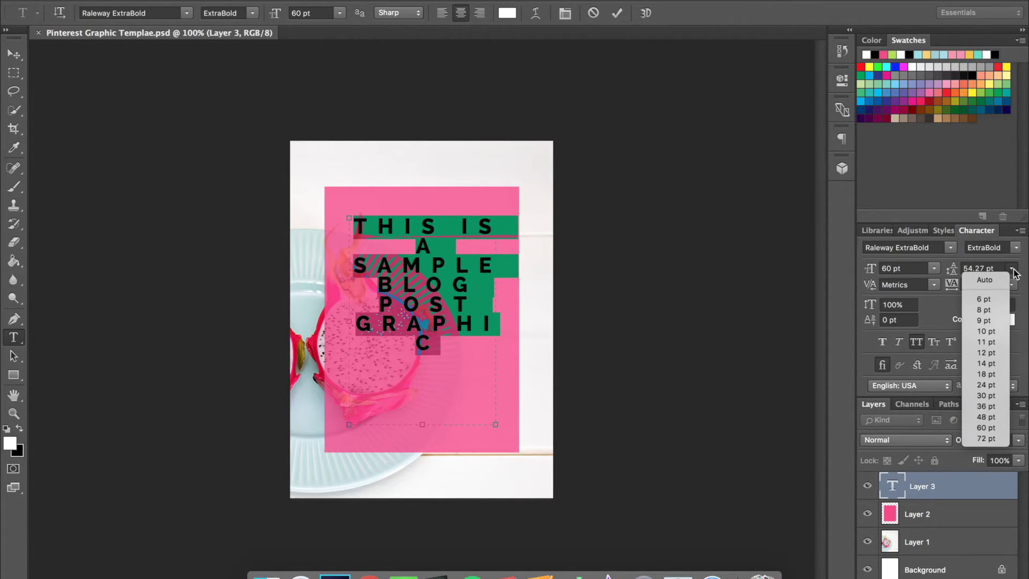
{"action": "left_click", "coordinate": [986, 438]}
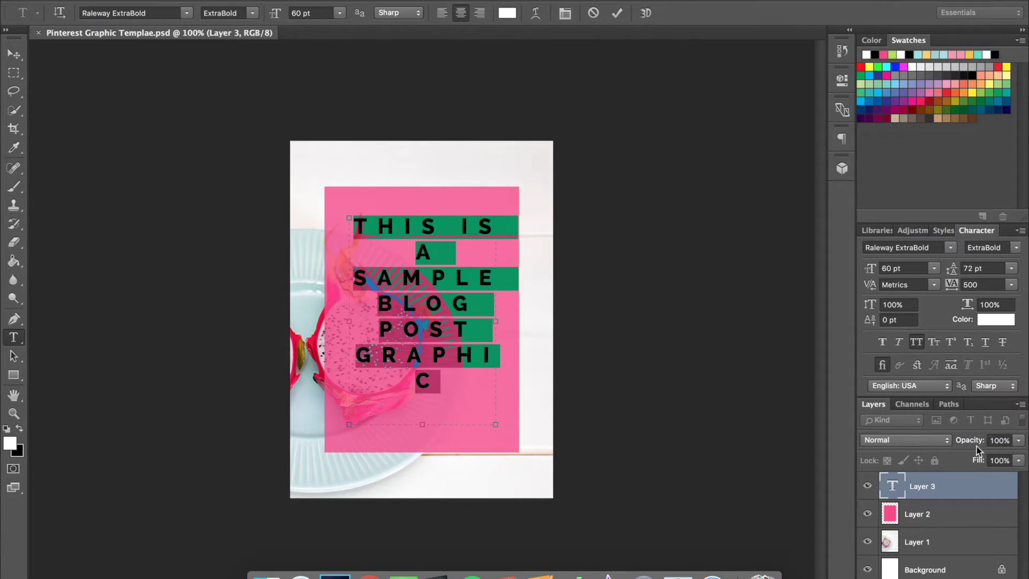
{"action": "left_click", "coordinate": [436, 349]}
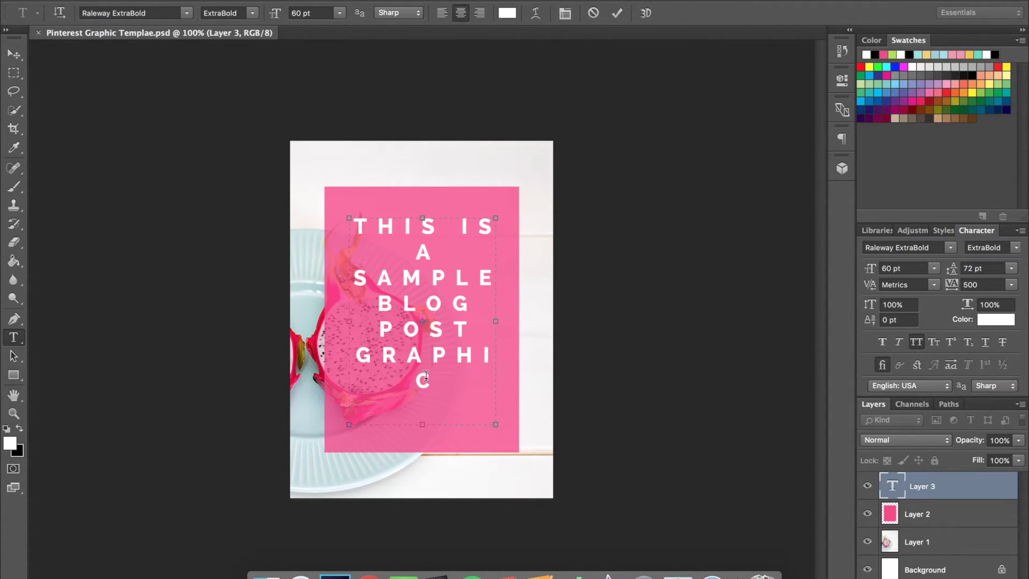
{"action": "left_click_drag", "start_coordinate": [498, 325], "coordinate": [511, 325]}
{"action": "left_click_drag", "start_coordinate": [589, 343], "coordinate": [581, 345]}
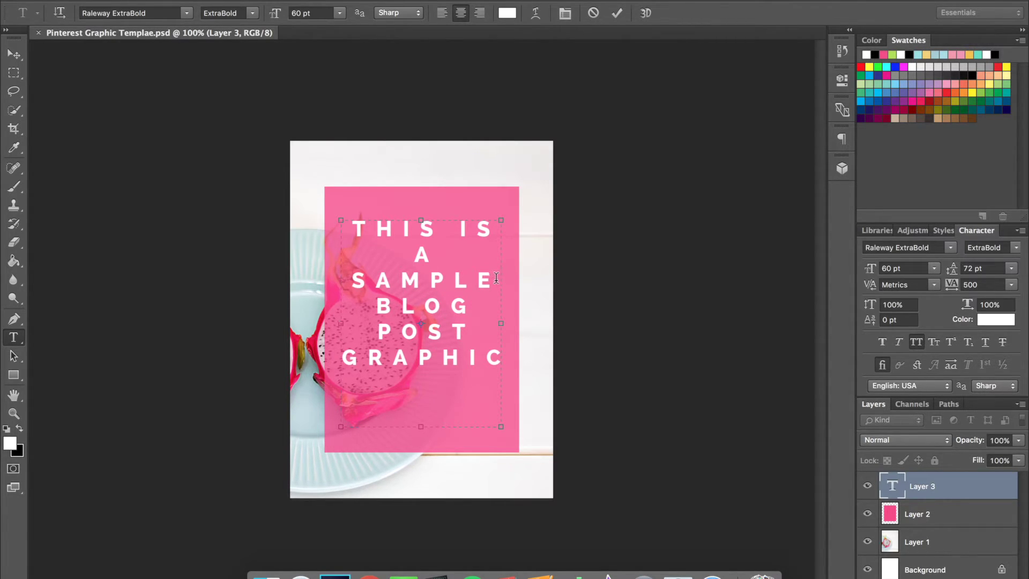
Change the title's first line "THIS IS" and last line "GRAPHIC" to the Raleway Light weight.
{"action": "left_click_drag", "start_coordinate": [501, 229], "coordinate": [343, 233]}
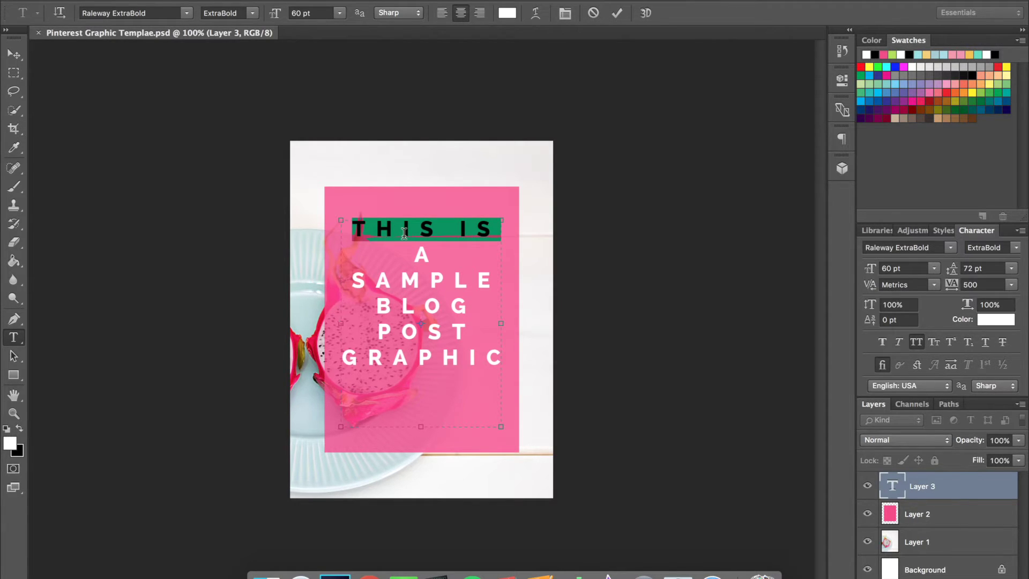
{"action": "left_click", "coordinate": [252, 15]}
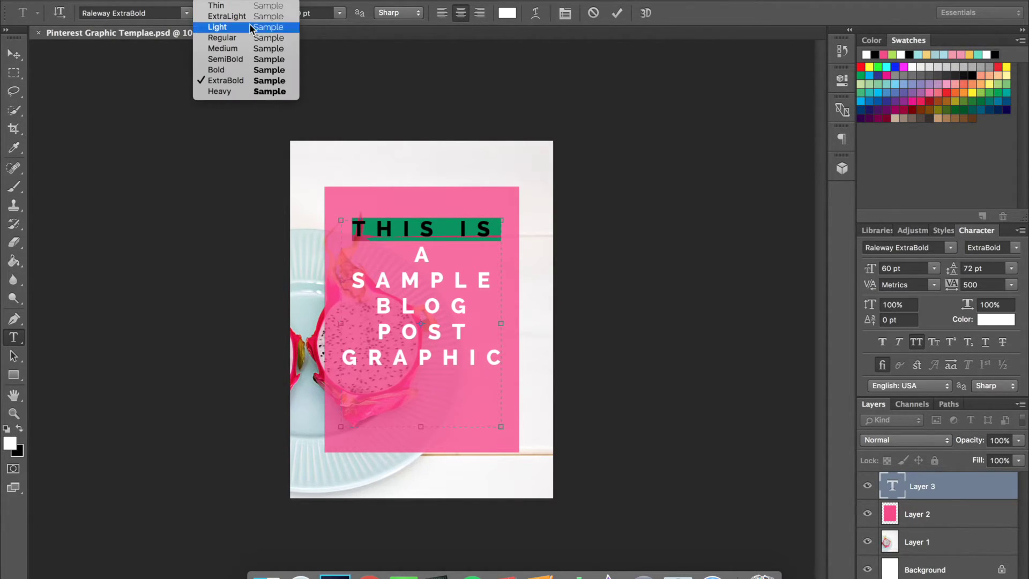
{"action": "left_click", "coordinate": [251, 27]}
{"action": "left_click", "coordinate": [388, 228]}
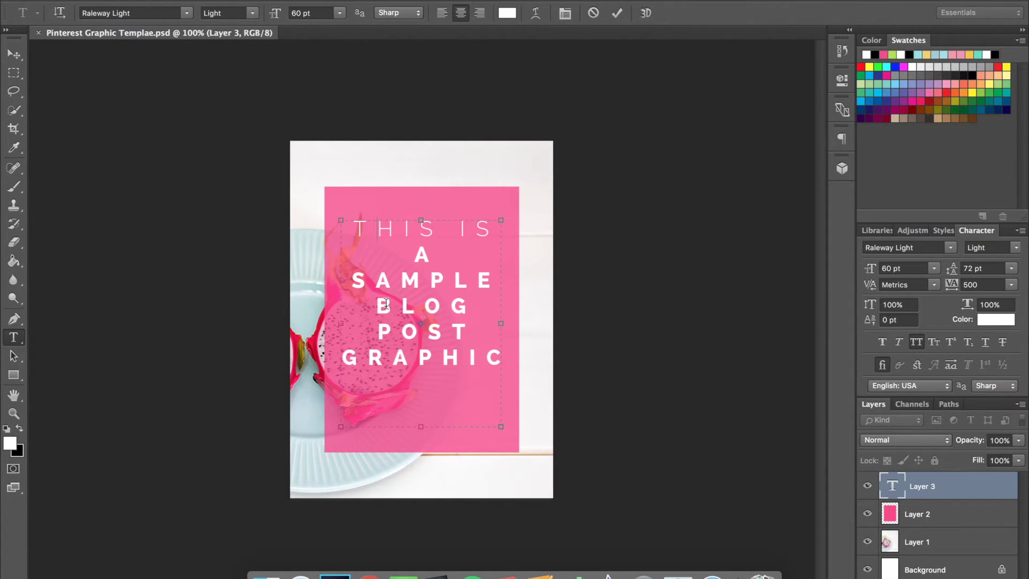
{"action": "left_click_drag", "start_coordinate": [343, 358], "coordinate": [512, 358]}
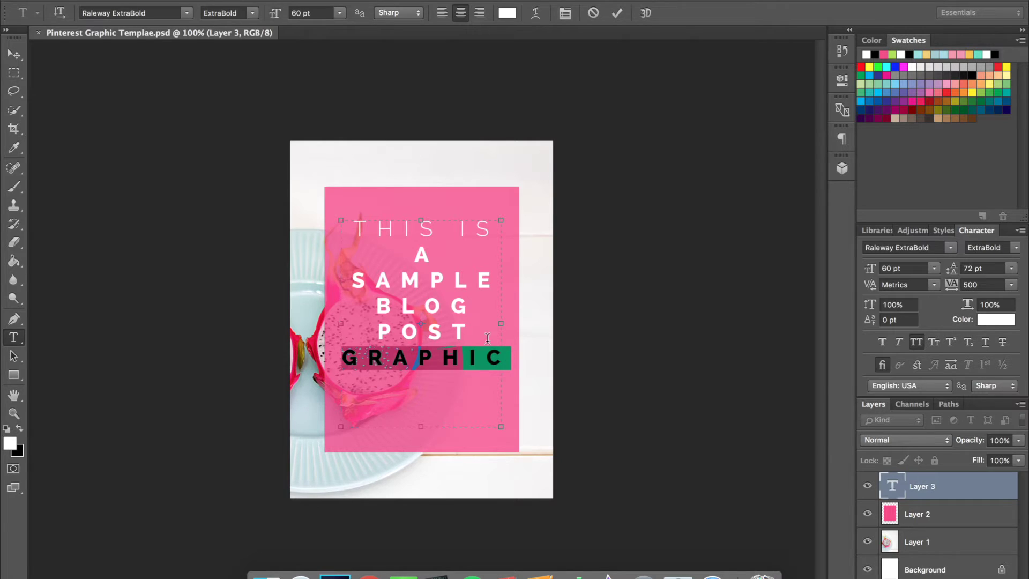
{"action": "left_click", "coordinate": [252, 13]}
{"action": "left_click", "coordinate": [331, 230]}
{"action": "type", "text": "Light"}
{"action": "left_click", "coordinate": [385, 348]}
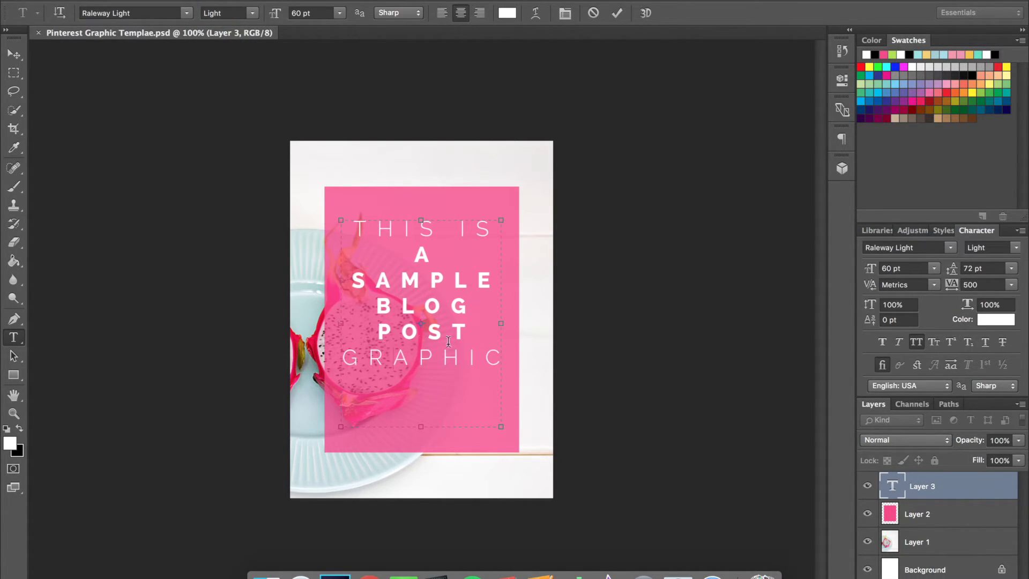
{"action": "left_click_drag", "start_coordinate": [412, 255], "coordinate": [503, 276]}
{"action": "type", "text": "ExtraBold"}
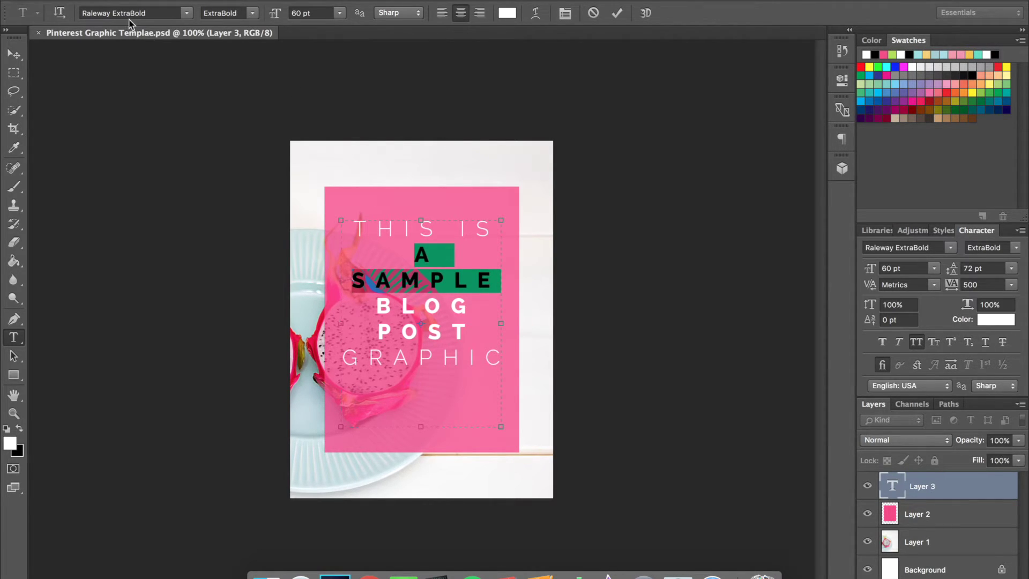
{"action": "left_click", "coordinate": [363, 241]}
Change the font of the title words "BLOG POST" to Hello Beautiful Regular.
{"action": "left_click_drag", "start_coordinate": [376, 307], "coordinate": [480, 328]}
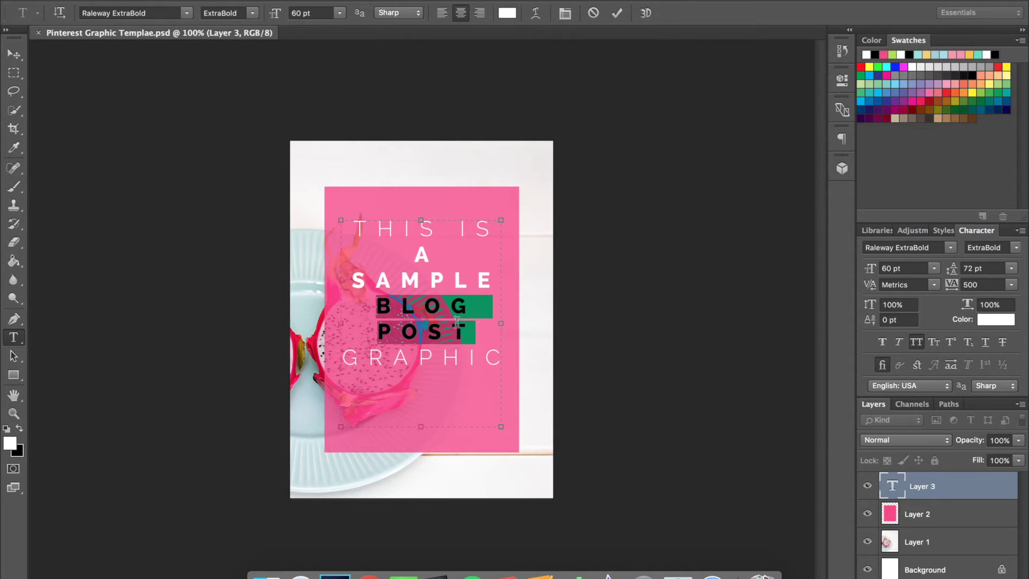
{"action": "left_click", "coordinate": [479, 327]}
{"action": "left_click_drag", "start_coordinate": [479, 327], "coordinate": [371, 314]}
{"action": "left_click", "coordinate": [186, 12]}
{"action": "scroll", "coordinate": [235, 83], "scroll_direction": "up", "scroll_amount": 10}
{"action": "left_click", "coordinate": [163, 14]}
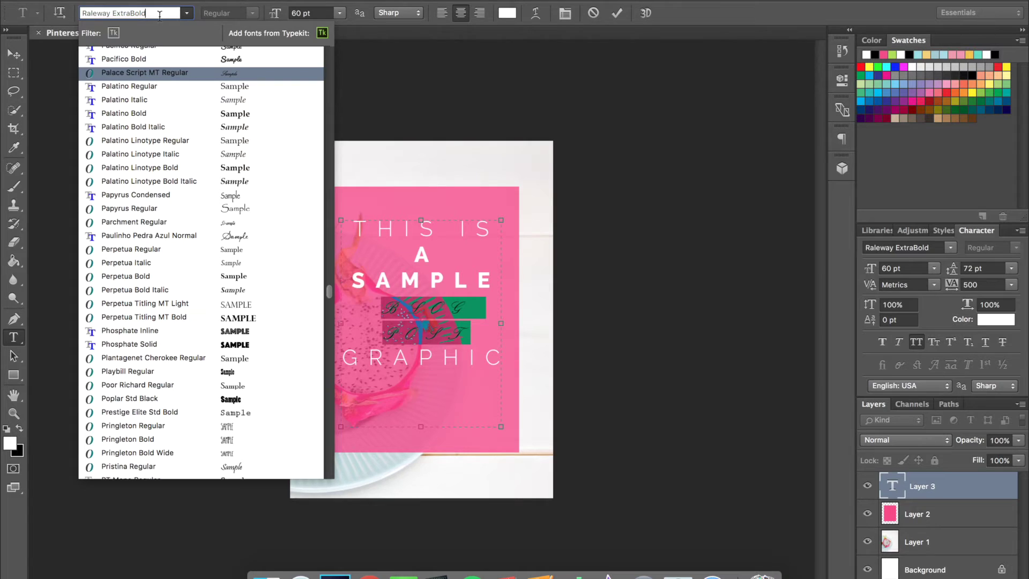
{"action": "triple_click", "coordinate": [159, 16]}
{"action": "type", "text": "hello"}
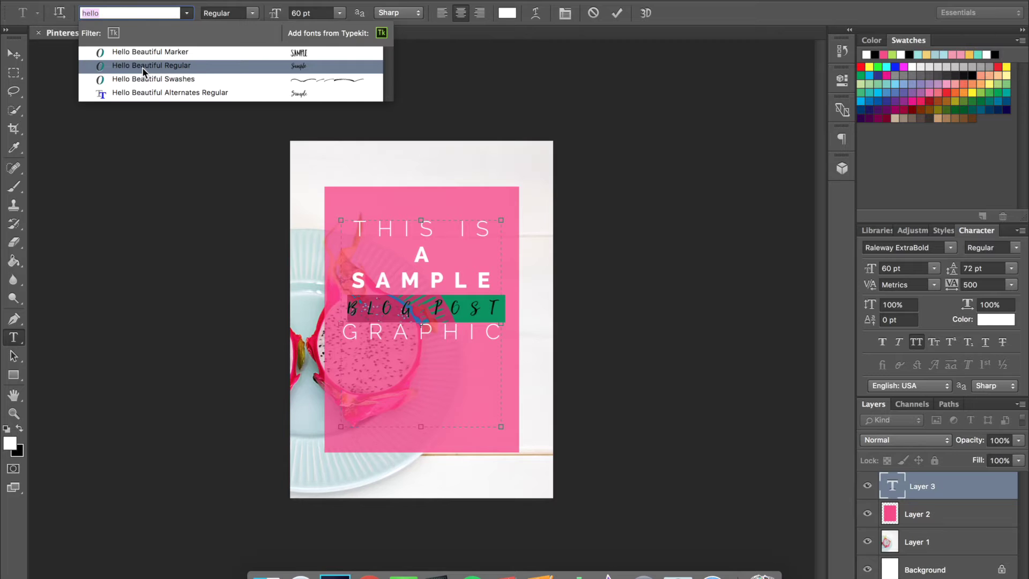
{"action": "left_click", "coordinate": [144, 65]}
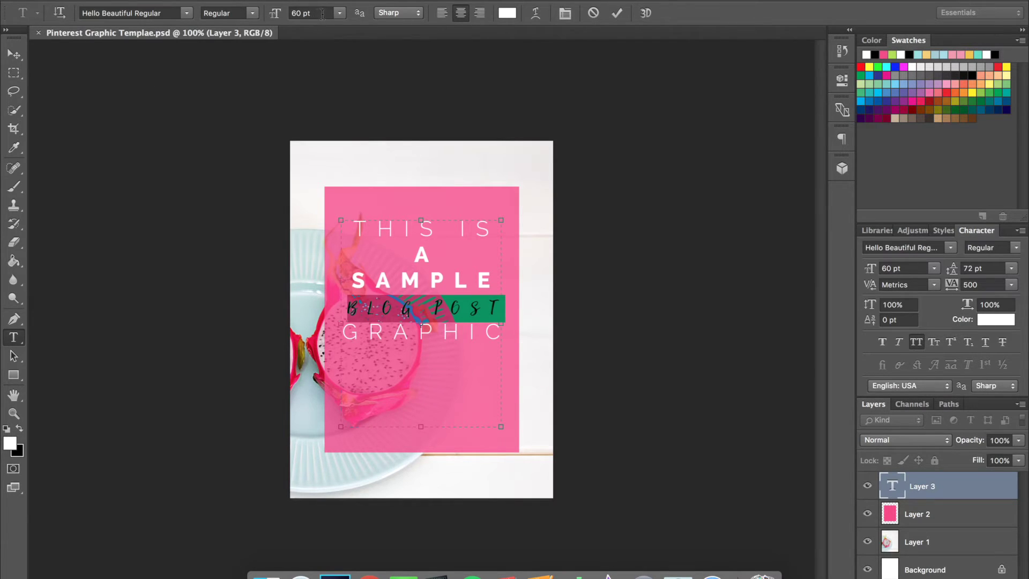
Set "BLOG POST" to 72 pt and turn off All Caps for it.
{"action": "left_click", "coordinate": [339, 13]}
{"action": "left_click", "coordinate": [314, 182]}
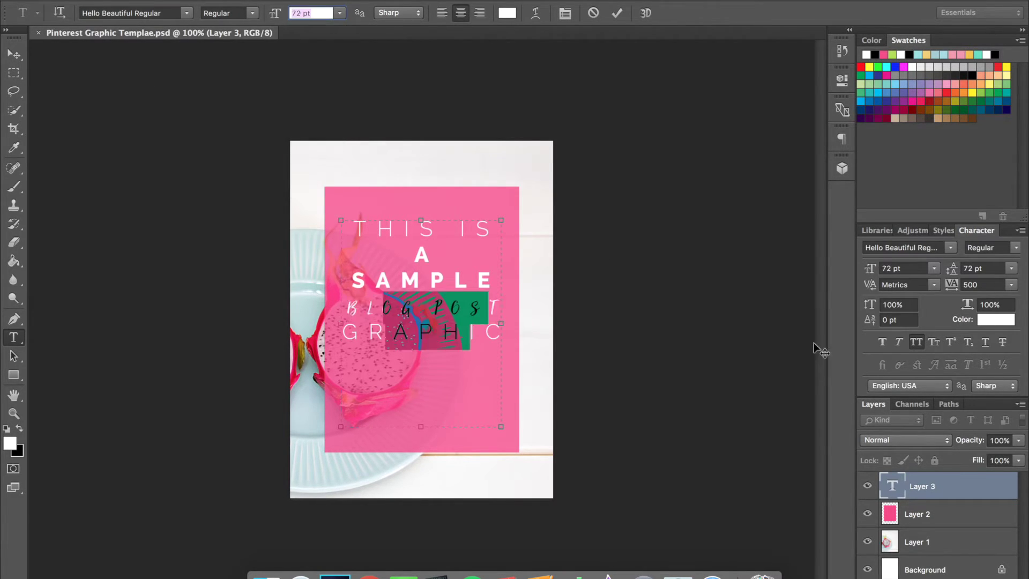
{"action": "left_click", "coordinate": [1022, 230]}
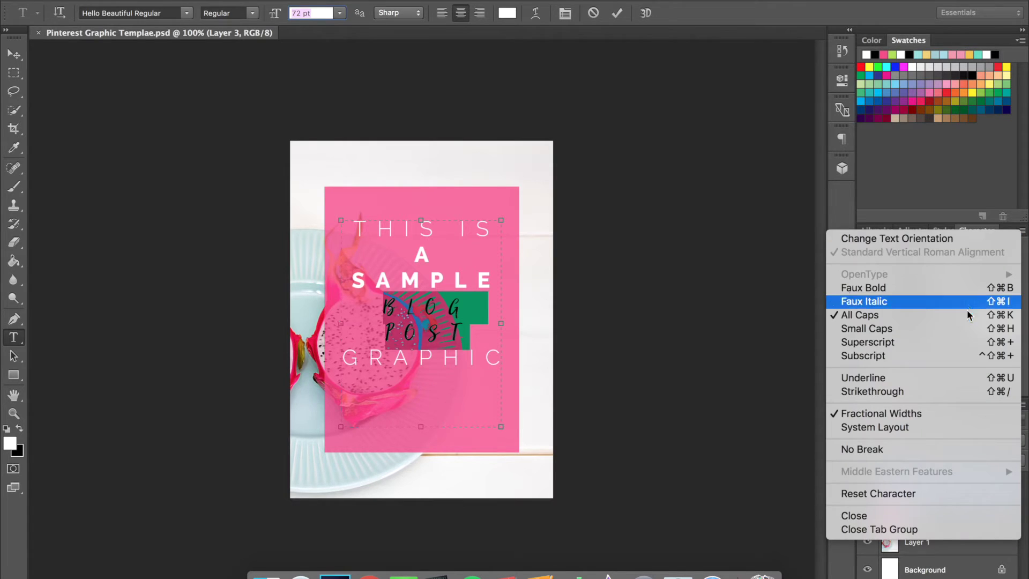
{"action": "left_click", "coordinate": [879, 294]}
{"action": "left_click", "coordinate": [501, 303]}
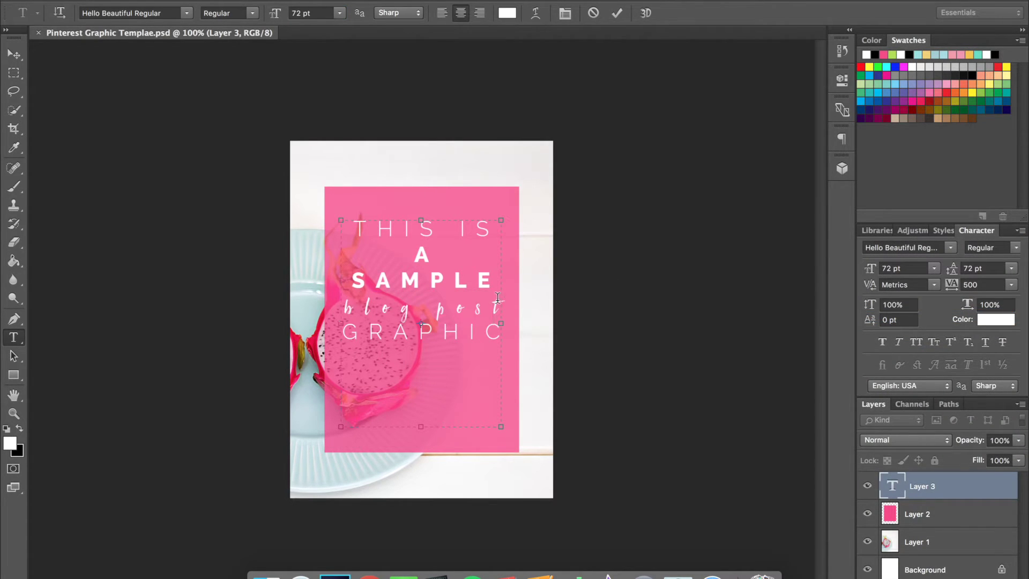
Capitalise the first letters of the script line so it reads "Blog Post".
{"action": "left_click", "coordinate": [334, 306]}
{"action": "key", "text": "shift+Right"}
{"action": "type", "text": "B"}
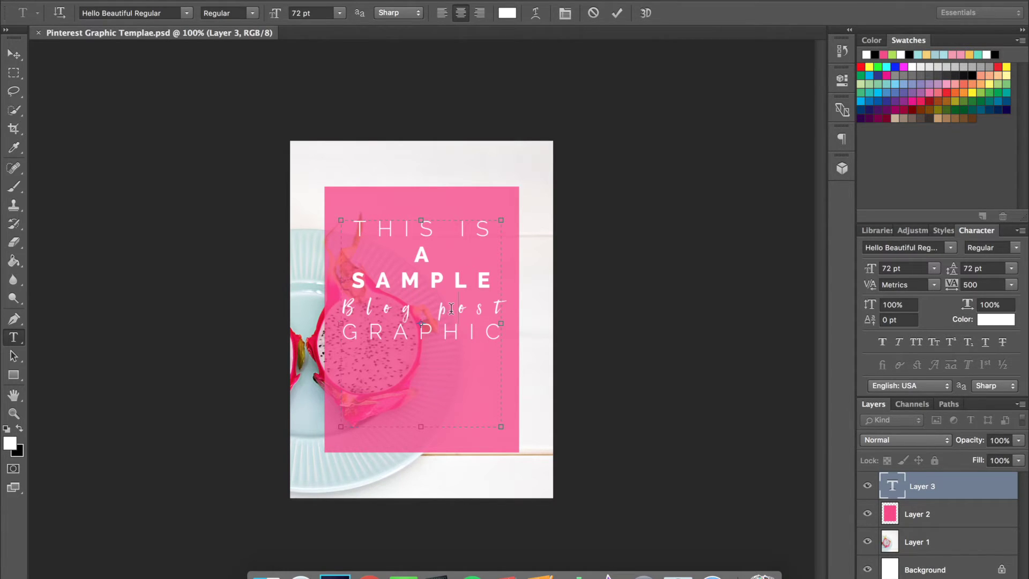
{"action": "left_click", "coordinate": [449, 309]}
{"action": "key", "text": "shift+Right"}
{"action": "type", "text": "P"}
Enlarge the script words "Blog Post" to 120 pt.
{"action": "left_click_drag", "start_coordinate": [501, 305], "coordinate": [538, 301]}
{"action": "left_click", "coordinate": [342, 305]}
{"action": "left_click", "coordinate": [323, 14]}
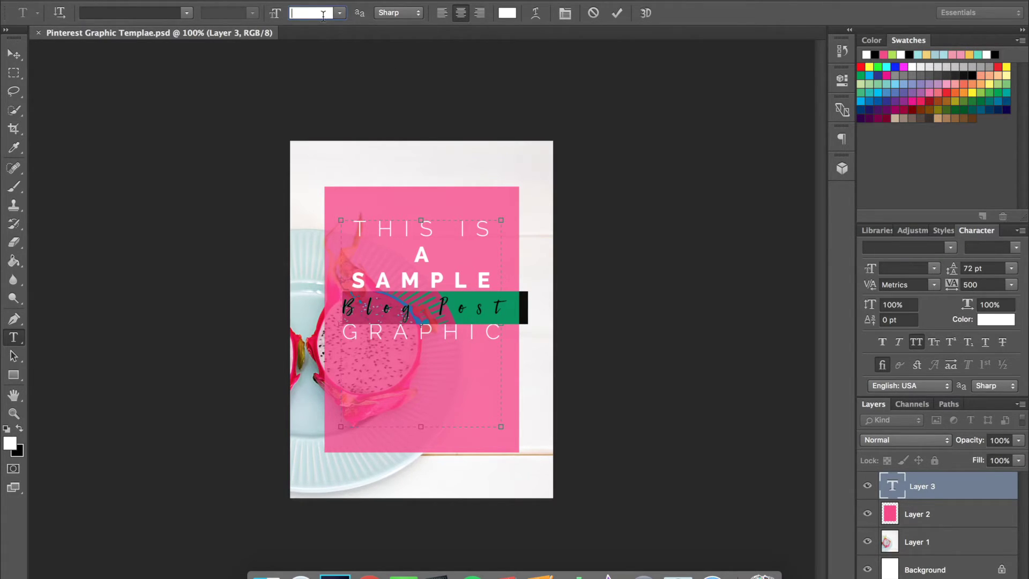
{"action": "type", "text": "100"}
{"action": "key", "text": "BackSpace"}
{"action": "key", "text": "BackSpace"}
{"action": "key", "text": "BackSpace"}
{"action": "type", "text": "120"}
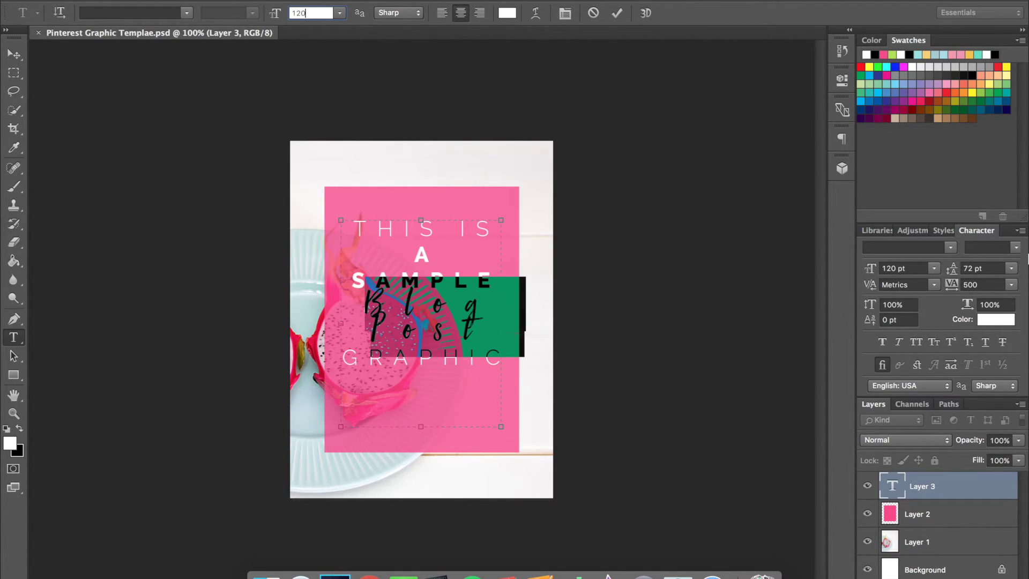
Reduce the tracking of "Blog Post" to 100 so it fits on one line.
{"action": "left_click", "coordinate": [1012, 285]}
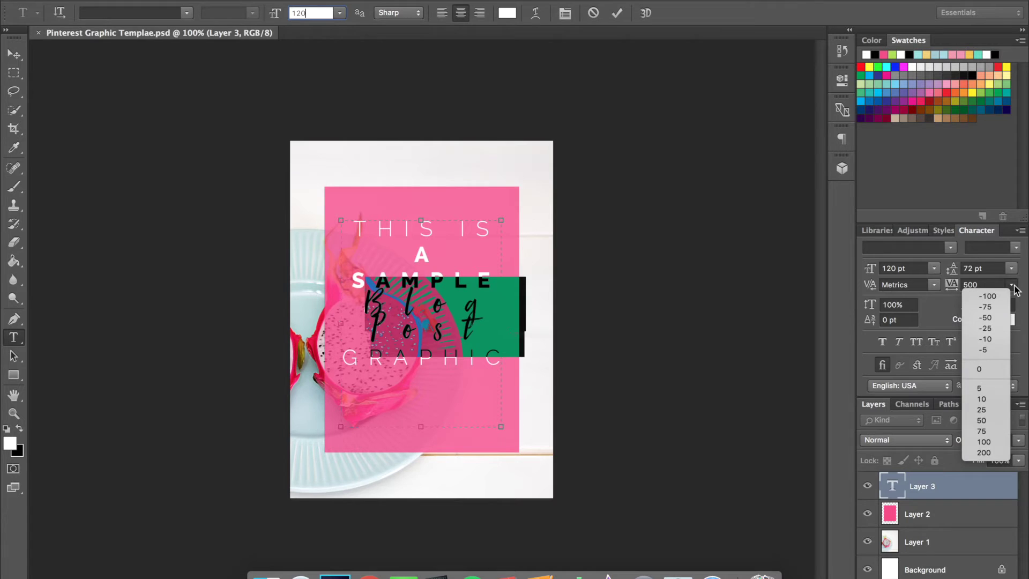
{"action": "left_click", "coordinate": [999, 286]}
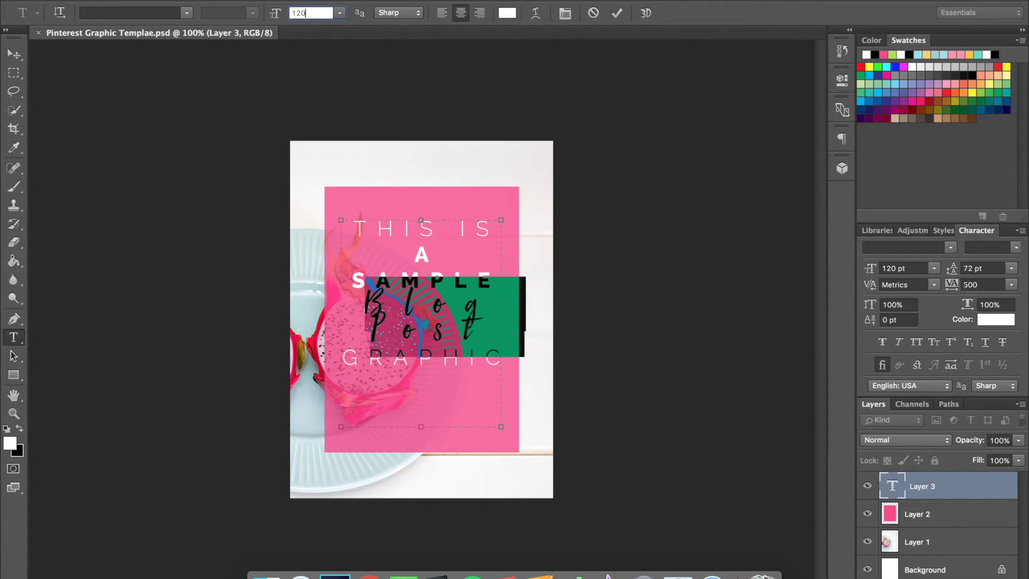
{"action": "left_click", "coordinate": [1011, 285]}
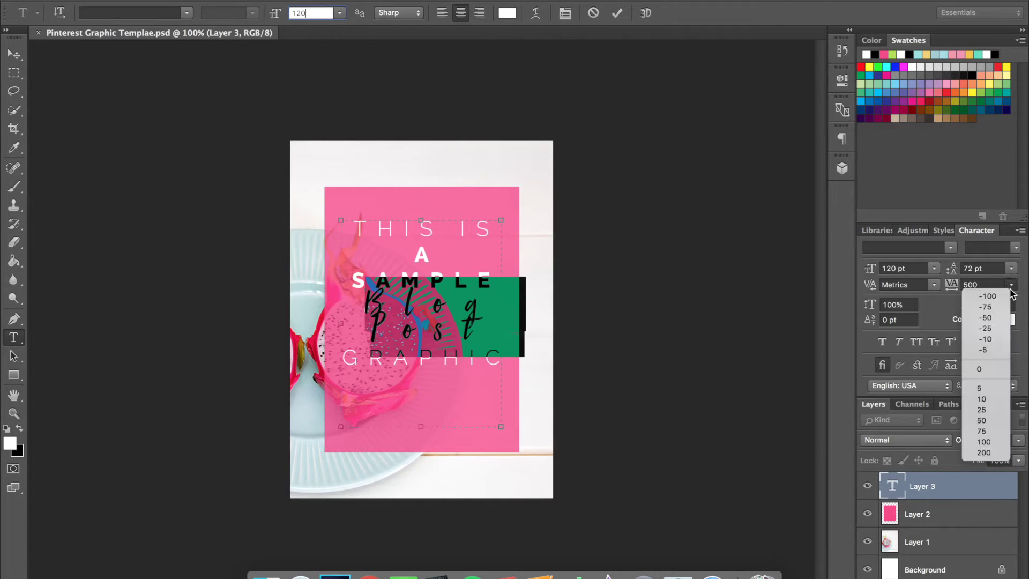
{"action": "left_click", "coordinate": [994, 441]}
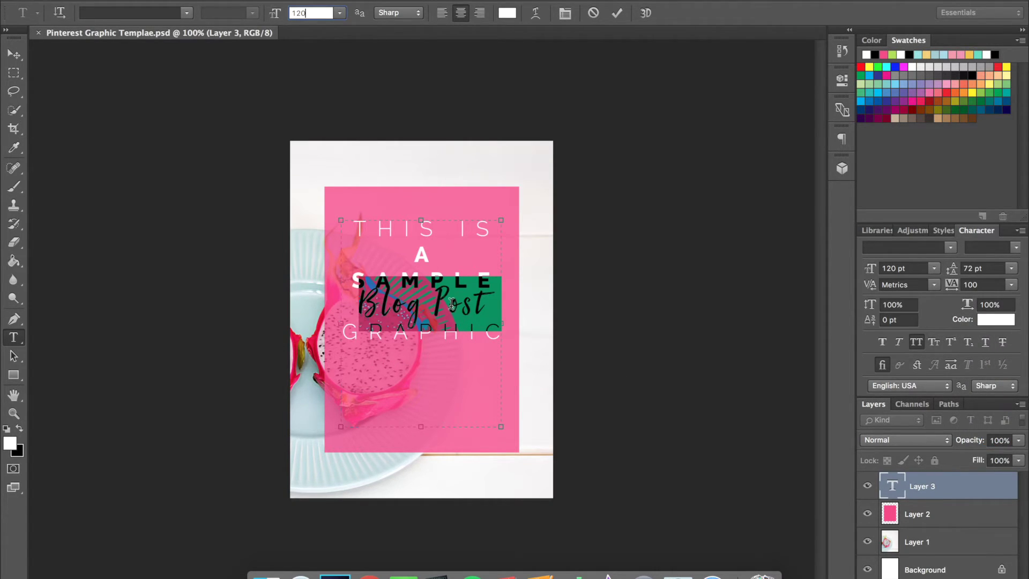
{"action": "left_click", "coordinate": [481, 307]}
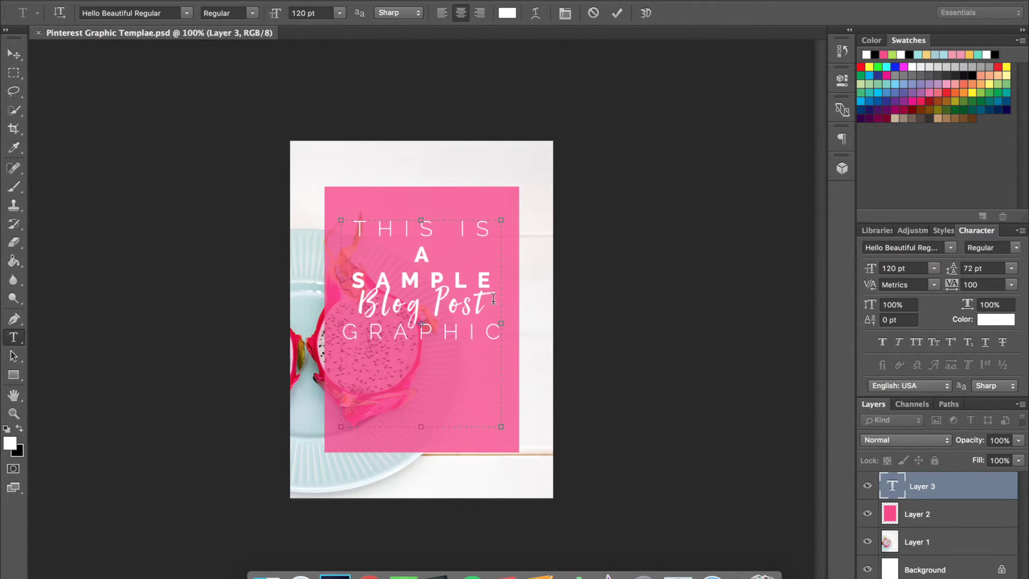
Set the leading of the "Blog Post" line to 100 pt.
{"action": "left_click_drag", "start_coordinate": [493, 298], "coordinate": [358, 301]}
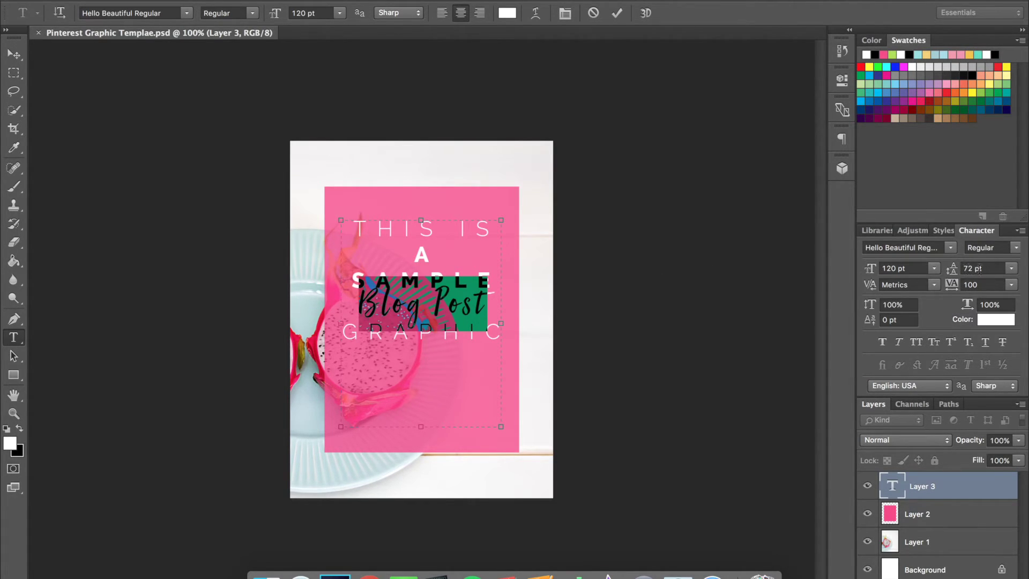
{"action": "left_click_drag", "start_coordinate": [992, 268], "coordinate": [920, 266]}
{"action": "type", "text": "90"}
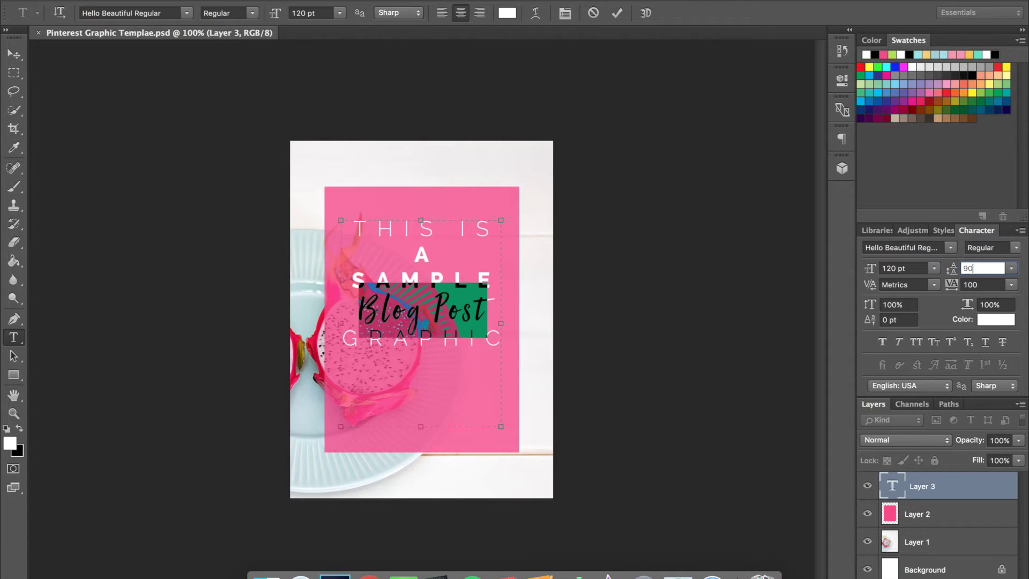
{"action": "key", "text": "BackSpace"}
{"action": "key", "text": "BackSpace"}
{"action": "type", "text": "10"}
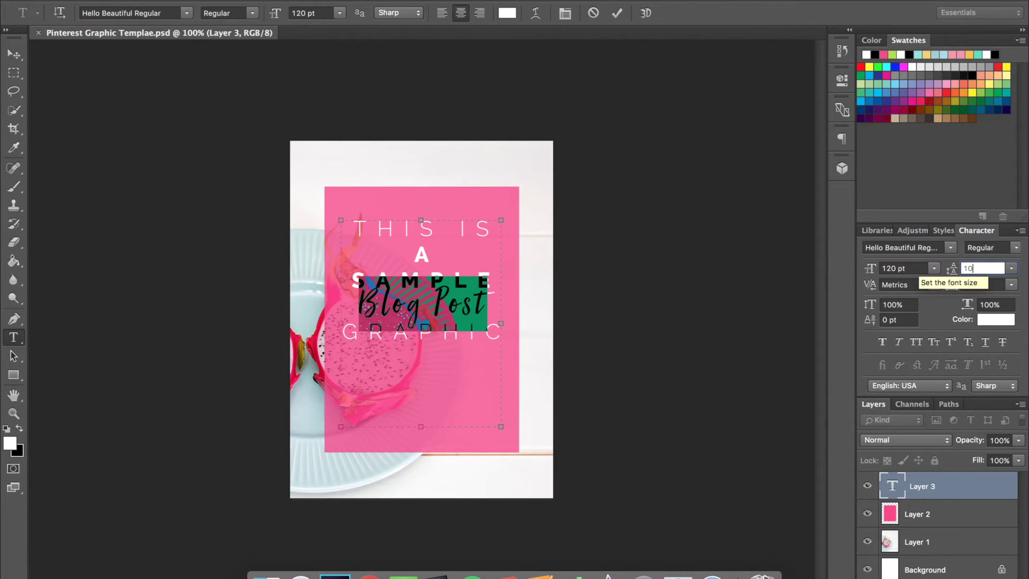
{"action": "type", "text": "0"}
Set the leading of the last line, "GRAPHIC", to 90 pt.
{"action": "left_click", "coordinate": [444, 341]}
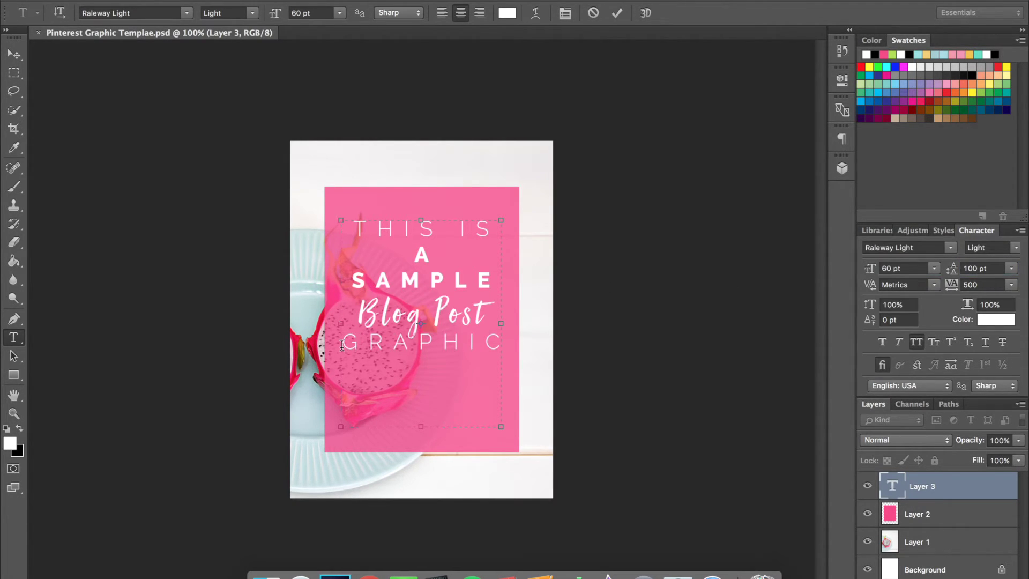
{"action": "left_click_drag", "start_coordinate": [342, 345], "coordinate": [524, 347]}
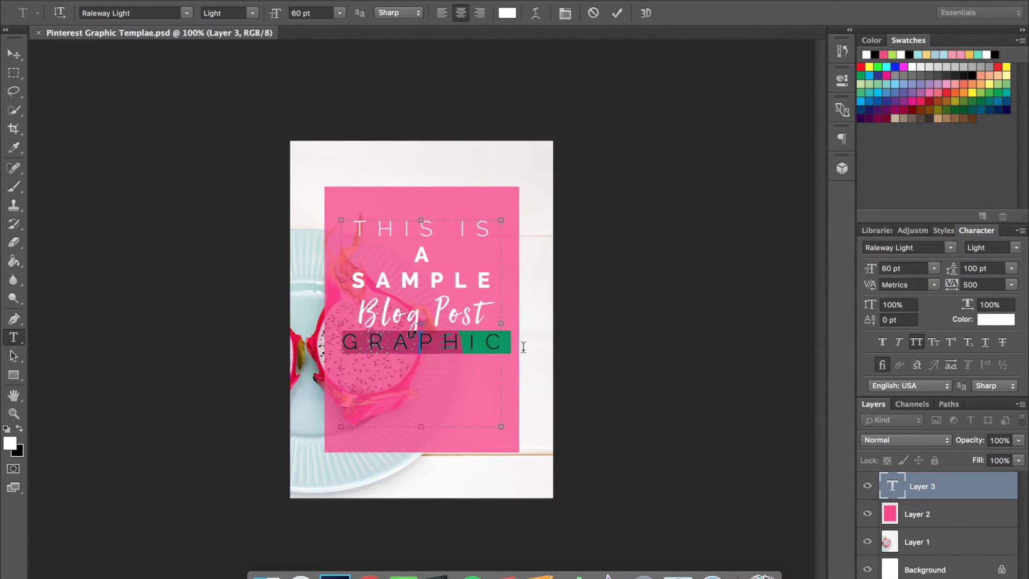
{"action": "left_click", "coordinate": [1000, 269]}
{"action": "type", "text": "90"}
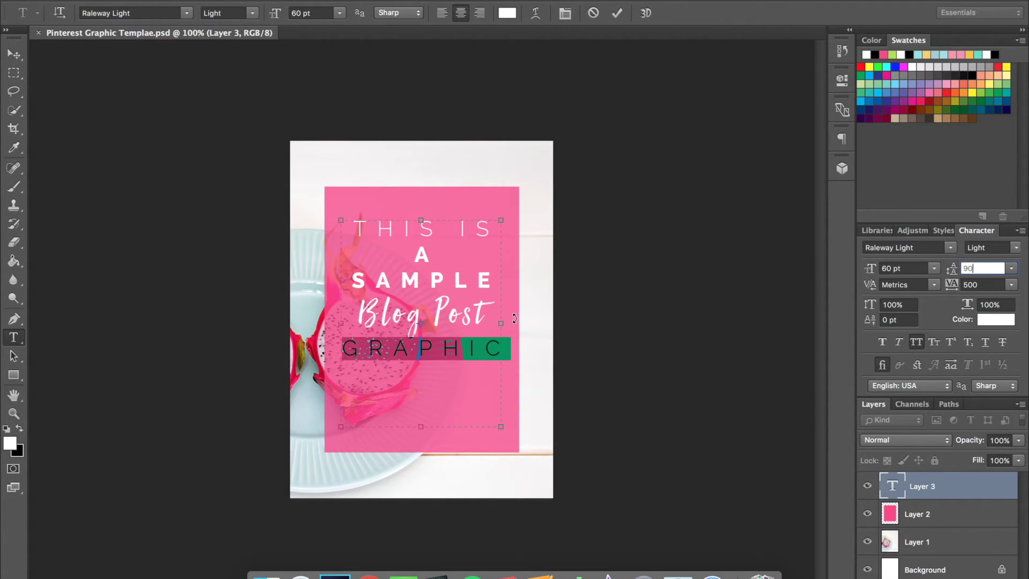
{"action": "left_click", "coordinate": [473, 295]}
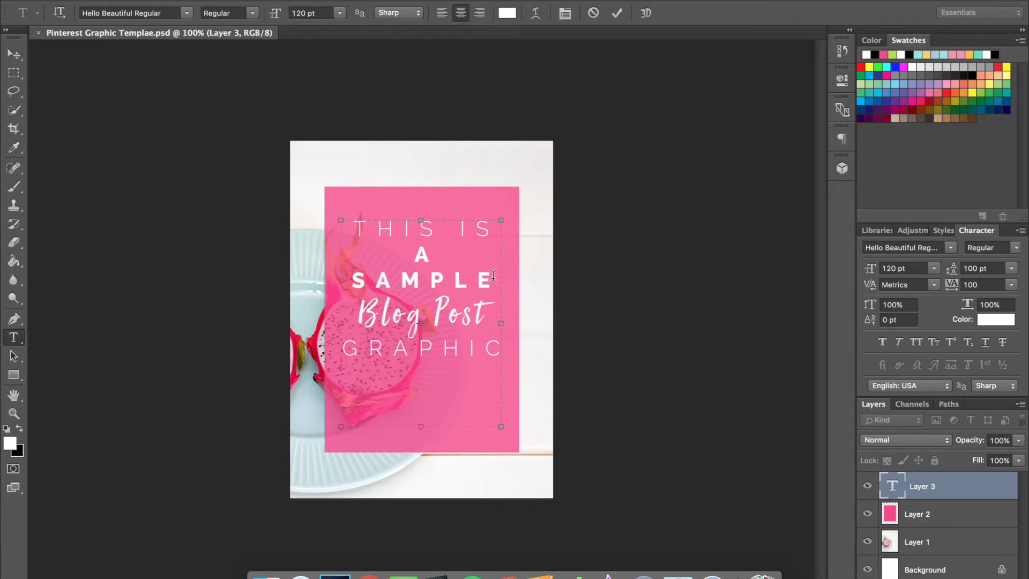
Widen the title's text box to the pink rectangle's right edge and add a line break after "THIS IS".
{"action": "key", "text": "Up"}
{"action": "key", "text": "Up"}
{"action": "left_click_drag", "start_coordinate": [501, 323], "coordinate": [516, 322]}
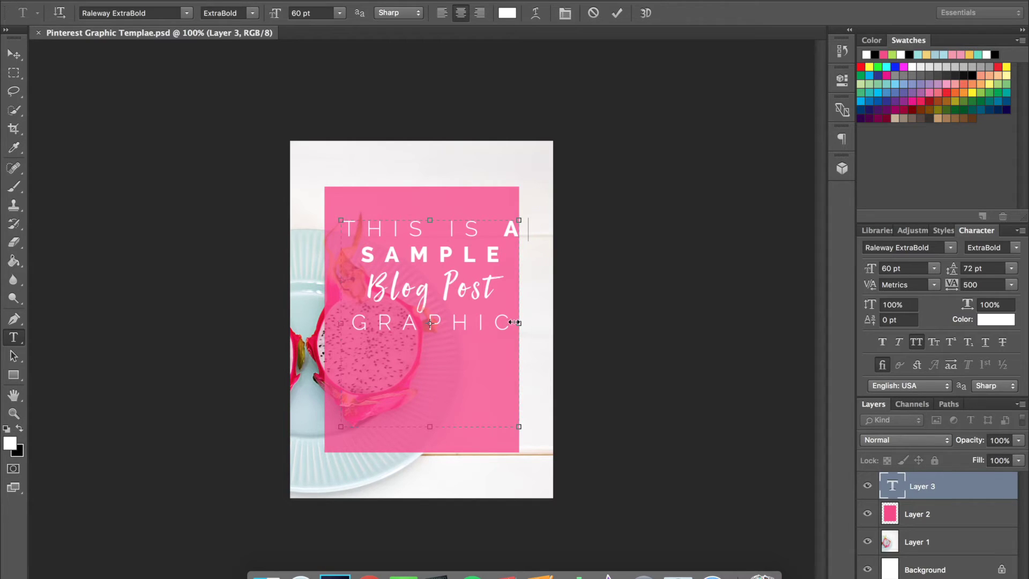
{"action": "left_click", "coordinate": [498, 226]}
{"action": "key", "text": "Return"}
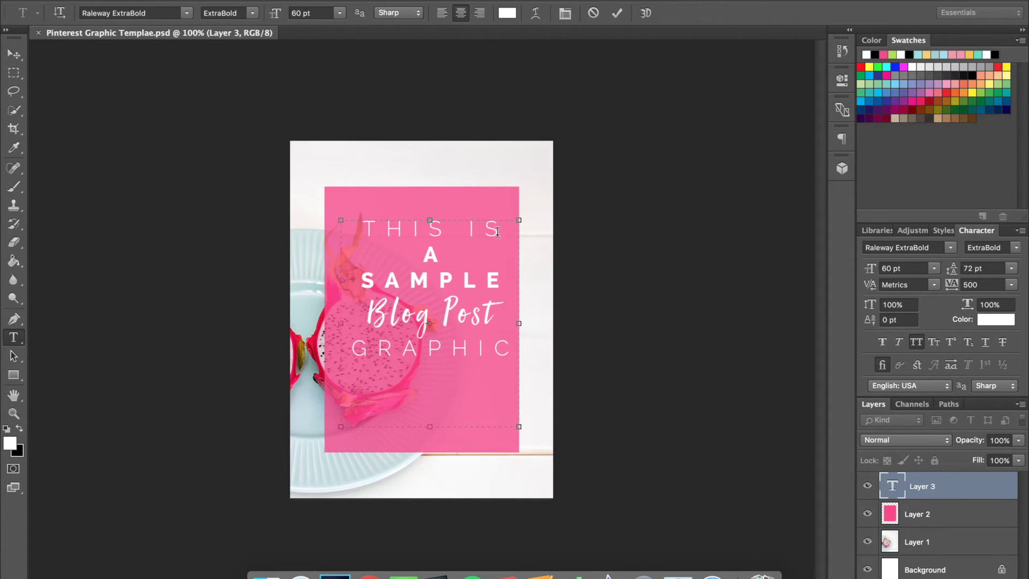
Reduce "A SAMPLE" to 48 pt so both words fit on one line.
{"action": "left_click", "coordinate": [495, 275], "text": "shift"}
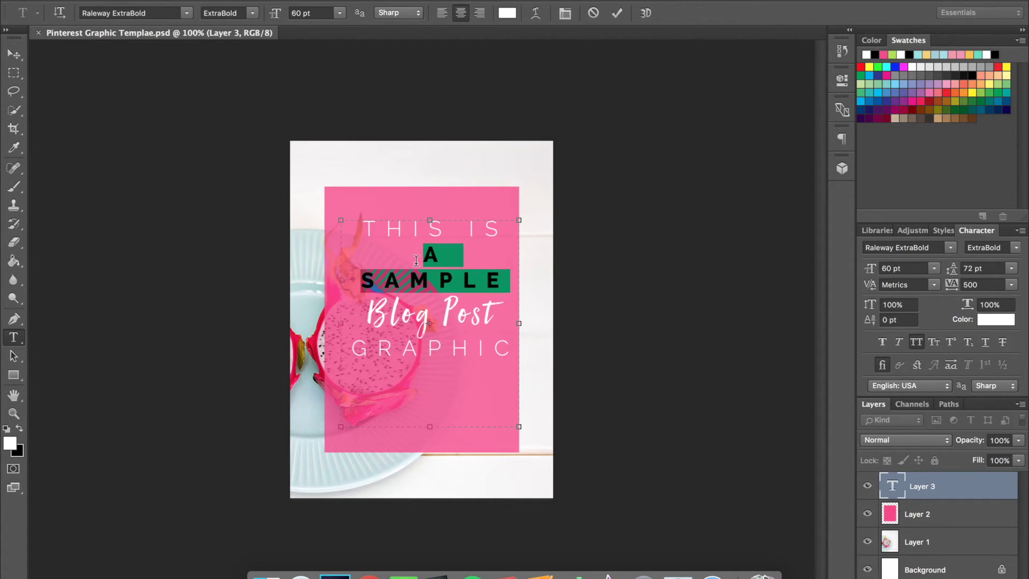
{"action": "left_click", "coordinate": [273, 12]}
{"action": "type", "text": "48"}
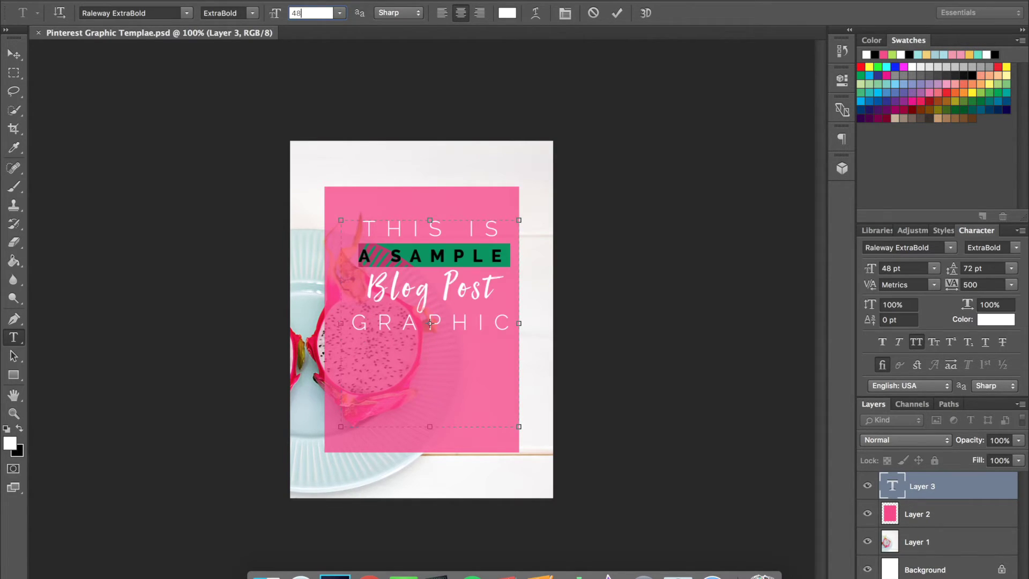
Move the title down and centre it on the pink rectangle, and shorten its text box to end just below "GRAPHIC".
{"action": "left_click", "coordinate": [400, 249]}
{"action": "left_click_drag", "start_coordinate": [586, 373], "coordinate": [580, 400]}
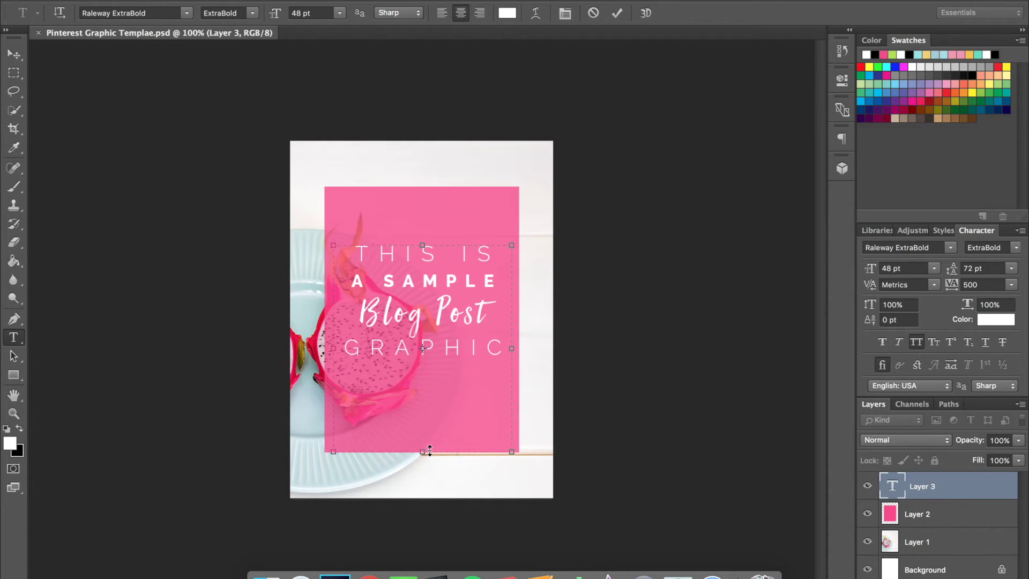
{"action": "left_click_drag", "start_coordinate": [428, 451], "coordinate": [435, 374]}
Increase the tracking of "Blog Post" to 150.
{"action": "left_click_drag", "start_coordinate": [492, 315], "coordinate": [358, 317]}
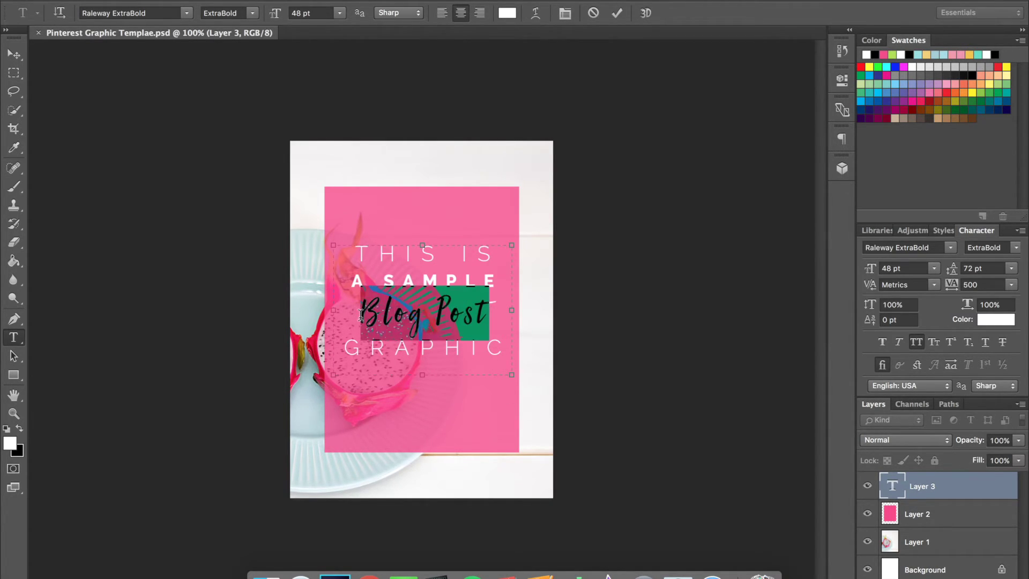
{"action": "left_click", "coordinate": [1003, 290]}
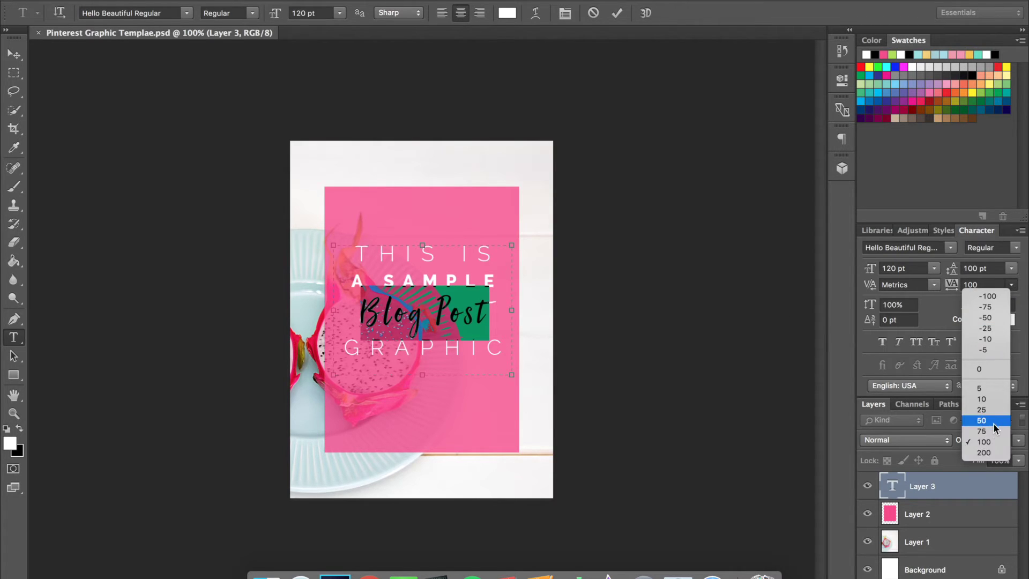
{"action": "left_click", "coordinate": [987, 458]}
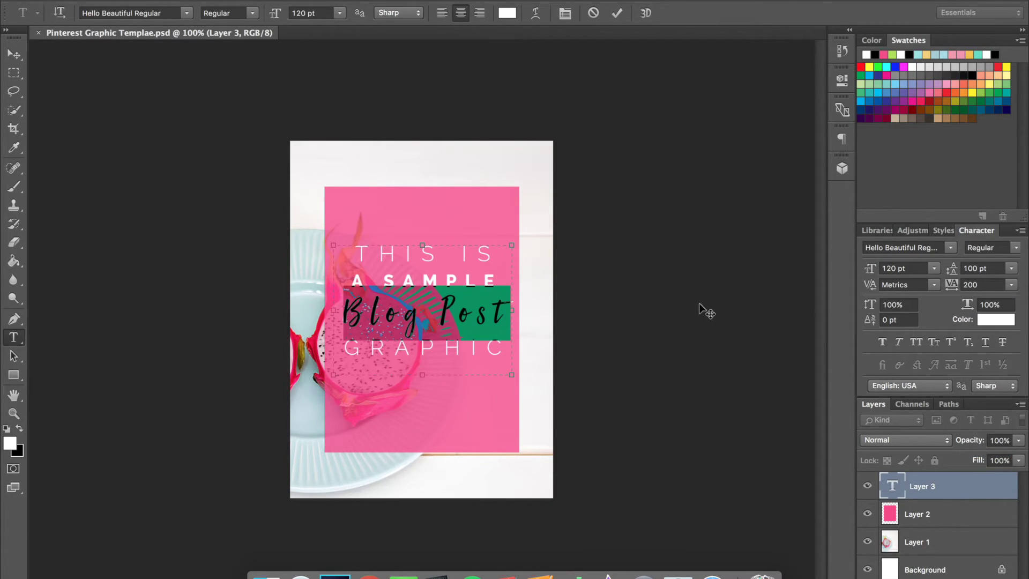
{"action": "left_click", "coordinate": [989, 284]}
{"action": "type", "text": "150"}
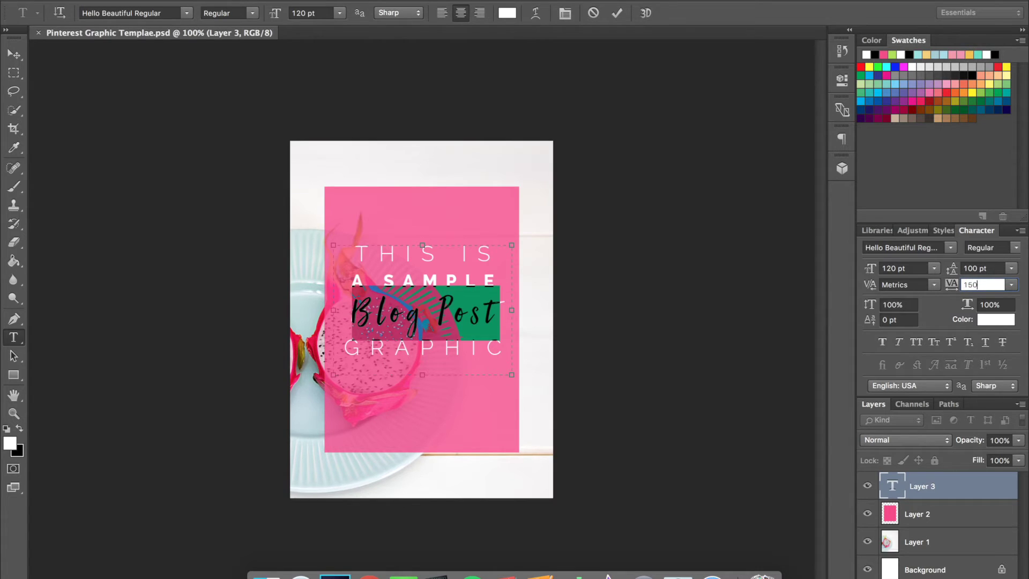
{"action": "left_click", "coordinate": [427, 289]}
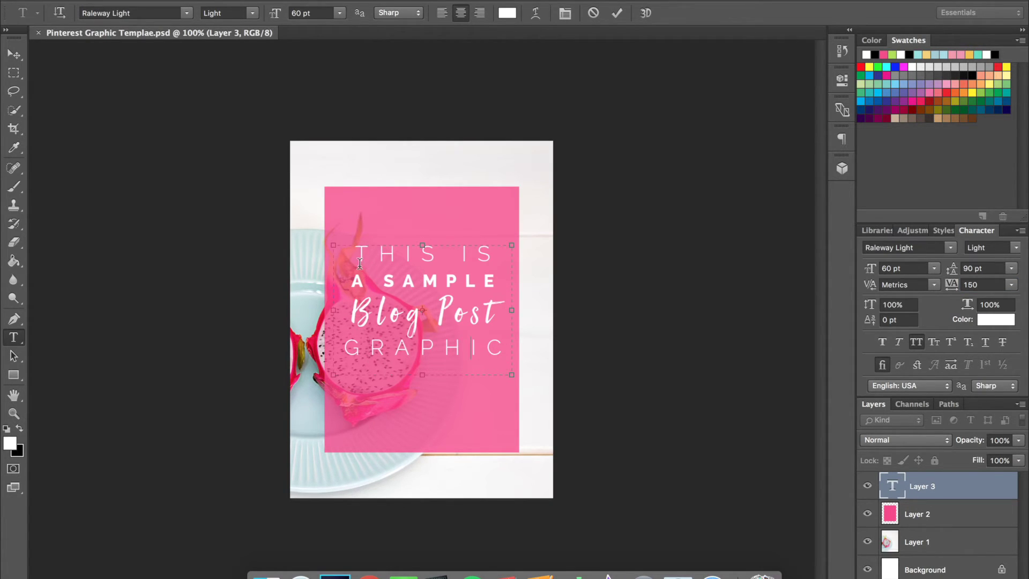
Set the size of the first line, "THIS IS", to 65 pt.
{"action": "left_click_drag", "start_coordinate": [357, 253], "coordinate": [500, 245]}
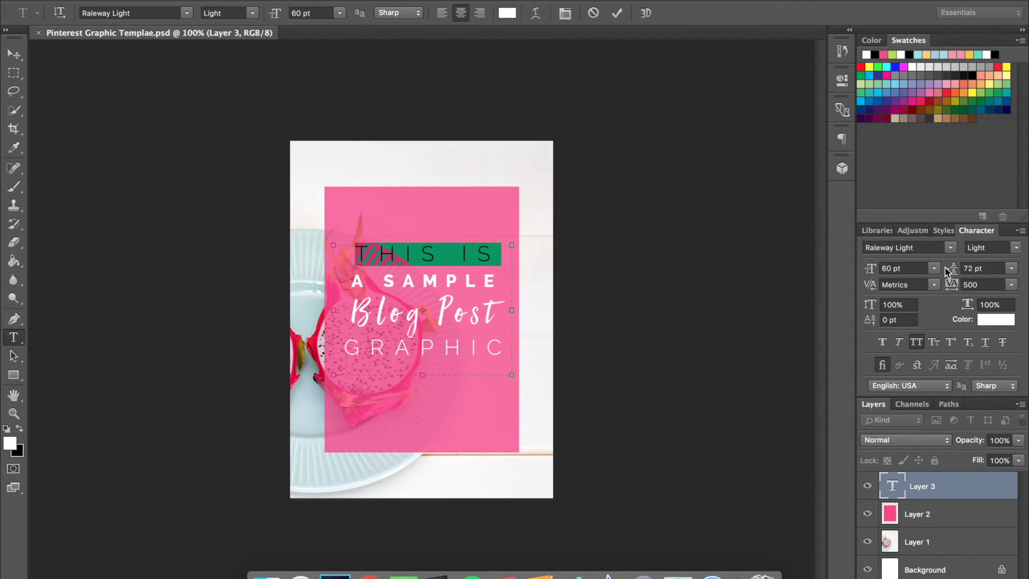
{"action": "left_click", "coordinate": [321, 13]}
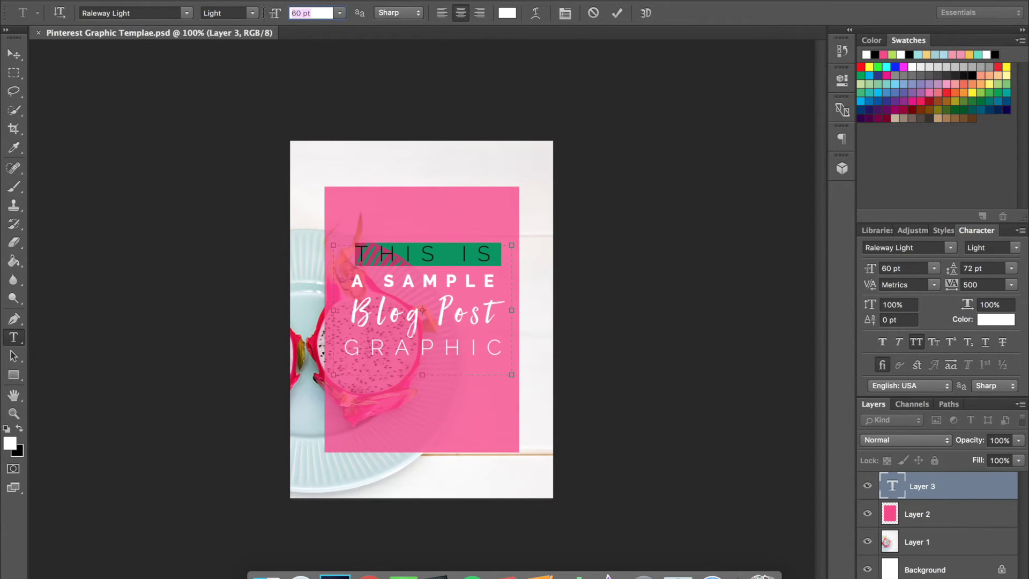
{"action": "type", "text": "65"}
{"action": "key", "text": "Return"}
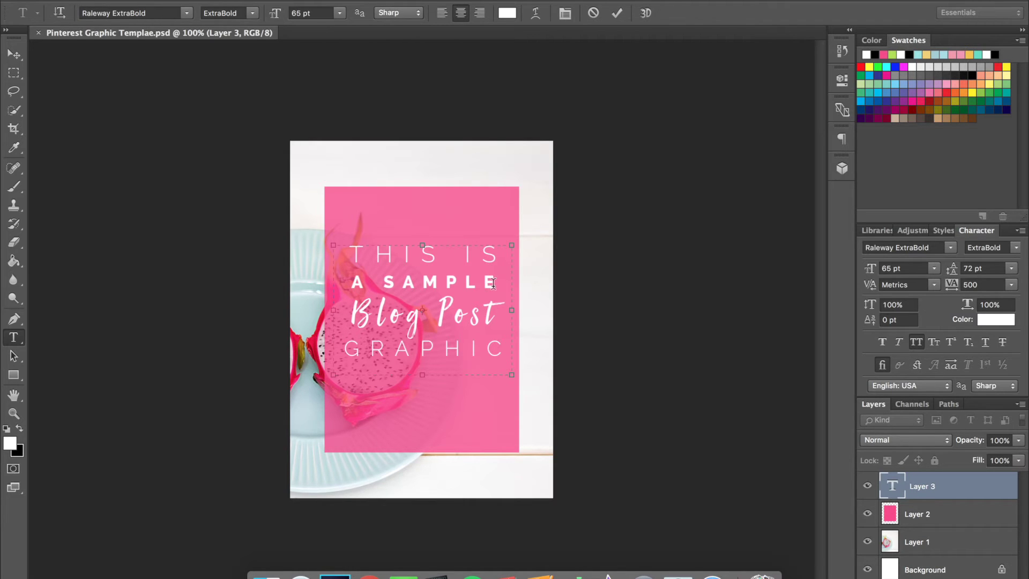
Check the character settings of the "A SAMPLE" and "Blog Post" lines, including their size, leading and tracking.
{"action": "left_click_drag", "start_coordinate": [484, 281], "coordinate": [381, 285]}
{"action": "left_click", "coordinate": [381, 286]}
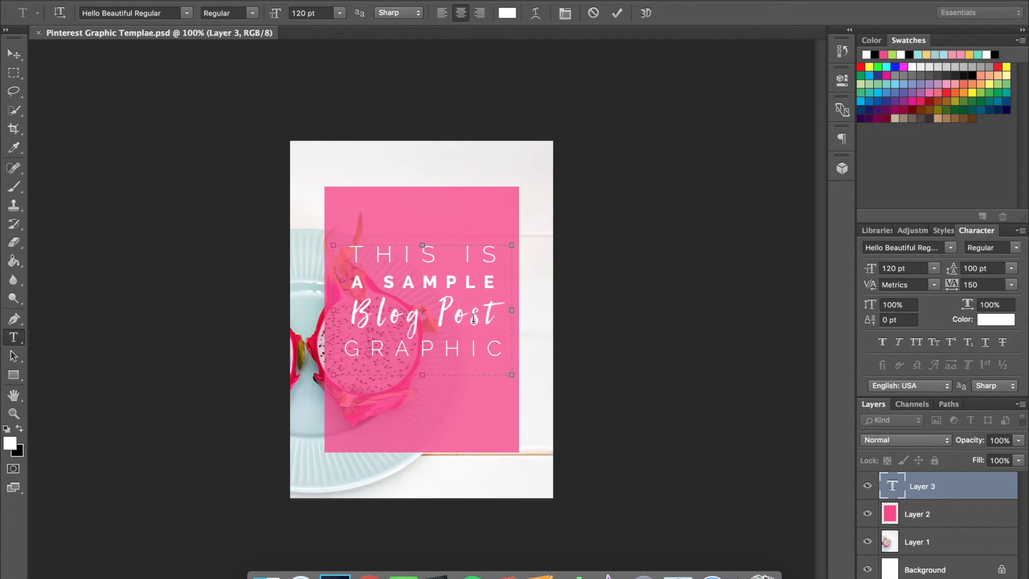
{"action": "left_click_drag", "start_coordinate": [496, 278], "coordinate": [349, 282]}
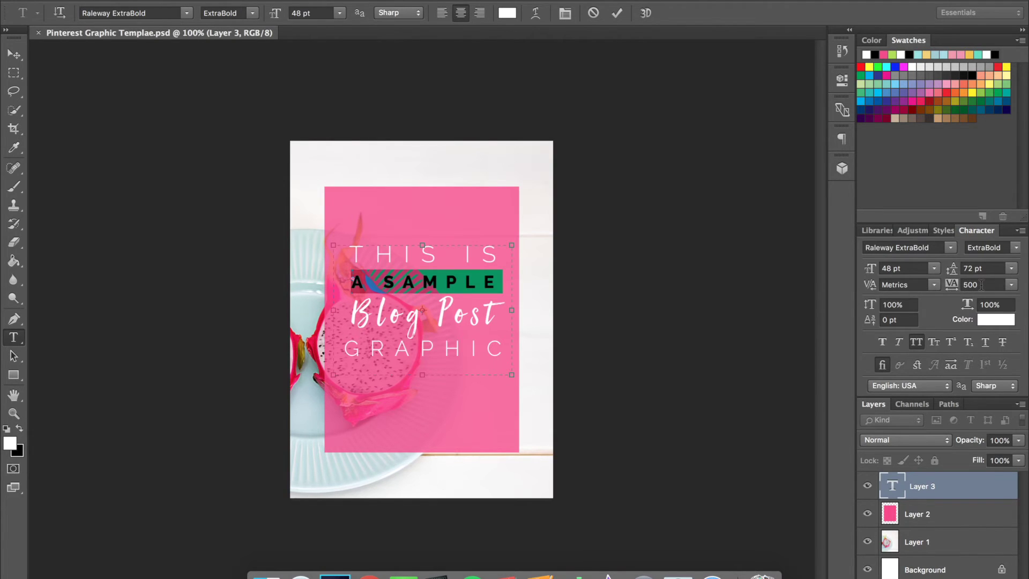
{"action": "left_click", "coordinate": [1011, 285]}
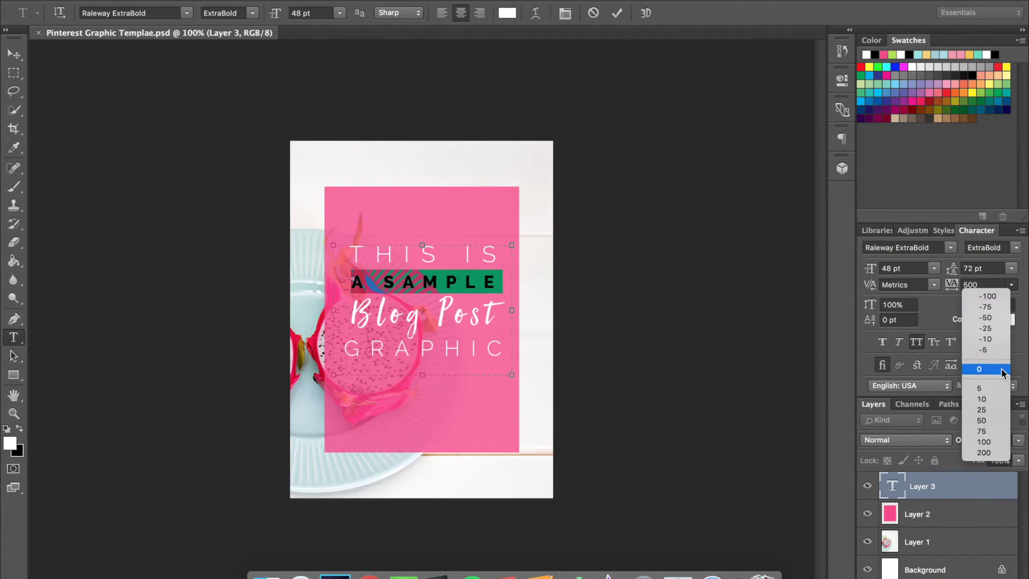
{"action": "key", "text": "Escape"}
{"action": "left_click", "coordinate": [496, 305]}
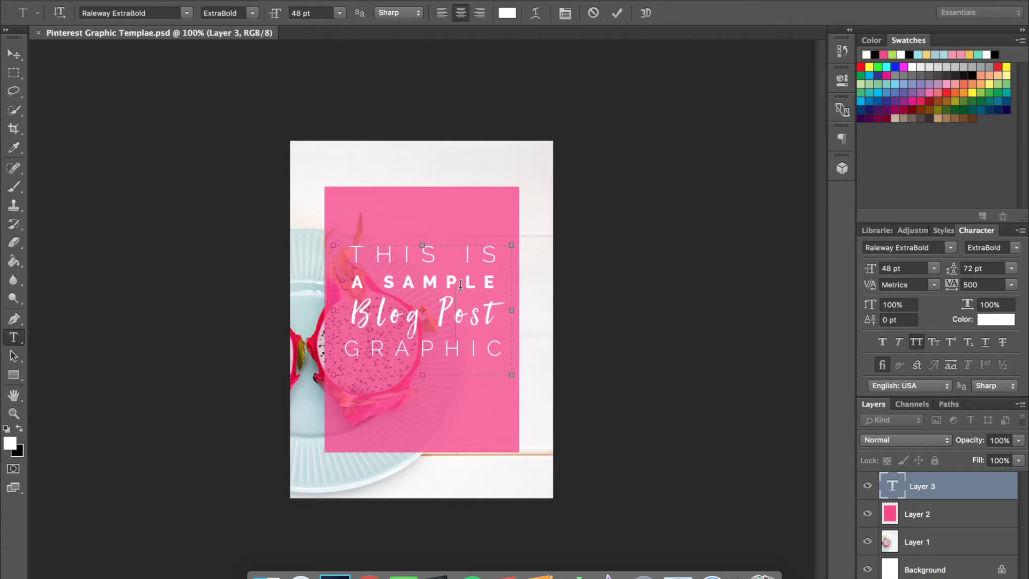
{"action": "left_click_drag", "start_coordinate": [496, 306], "coordinate": [340, 313]}
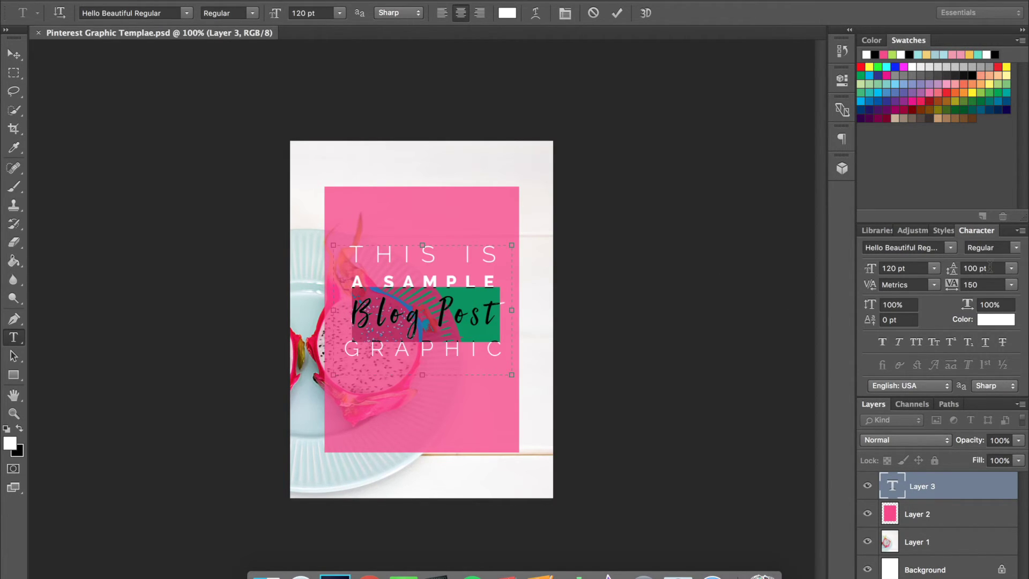
{"action": "left_click", "coordinate": [460, 316]}
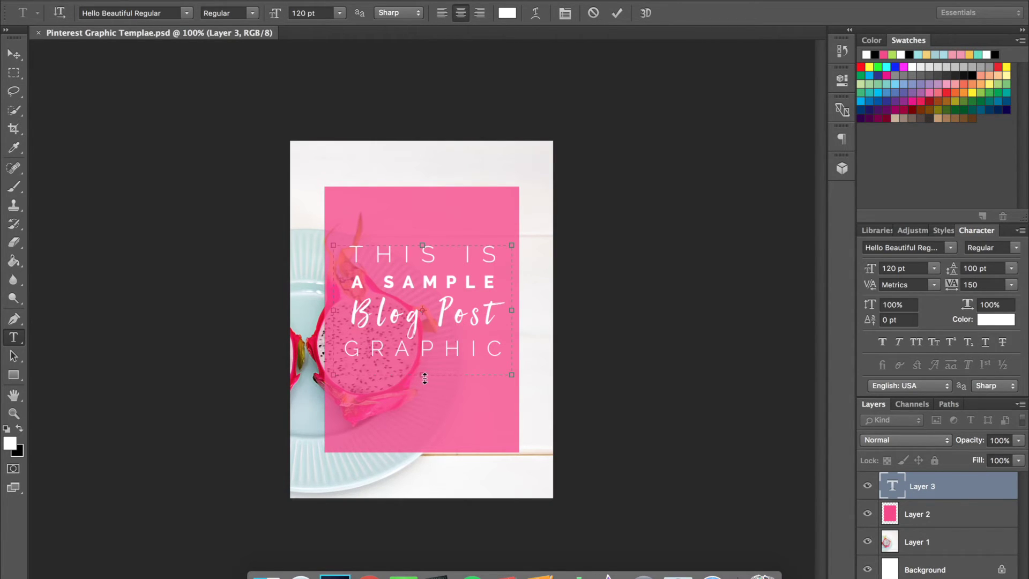
Shorten the title's text box to just below "GRAPHIC", centre the title both ways on the canvas, and save the document.
{"action": "left_click_drag", "start_coordinate": [425, 376], "coordinate": [426, 363]}
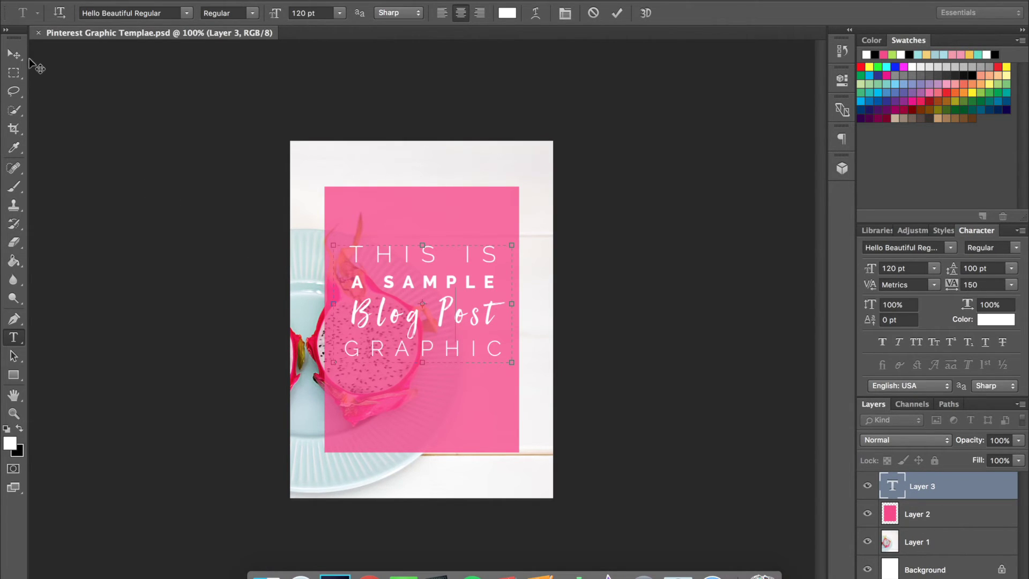
{"action": "left_click", "coordinate": [13, 54]}
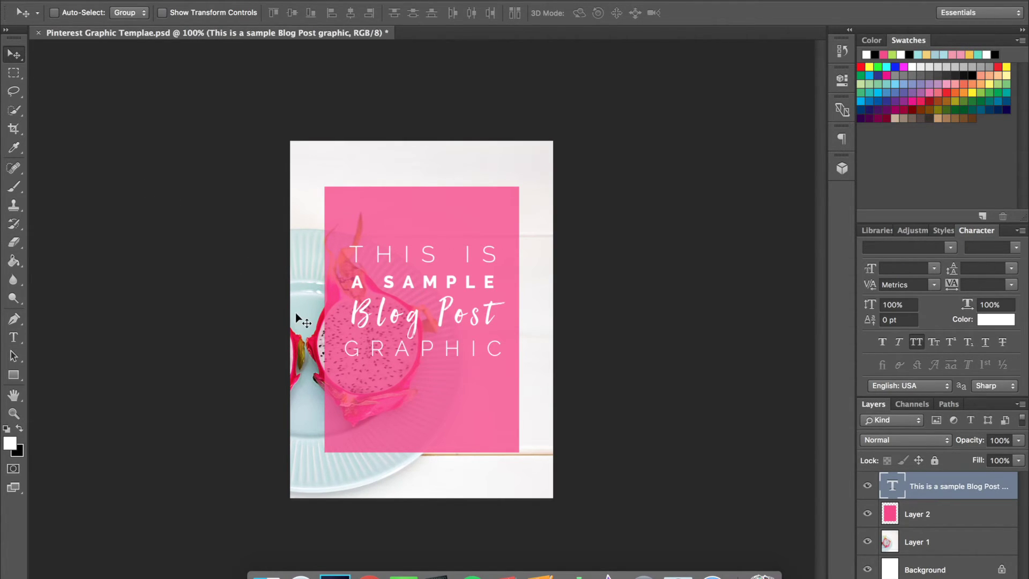
{"action": "key", "text": "super+a"}
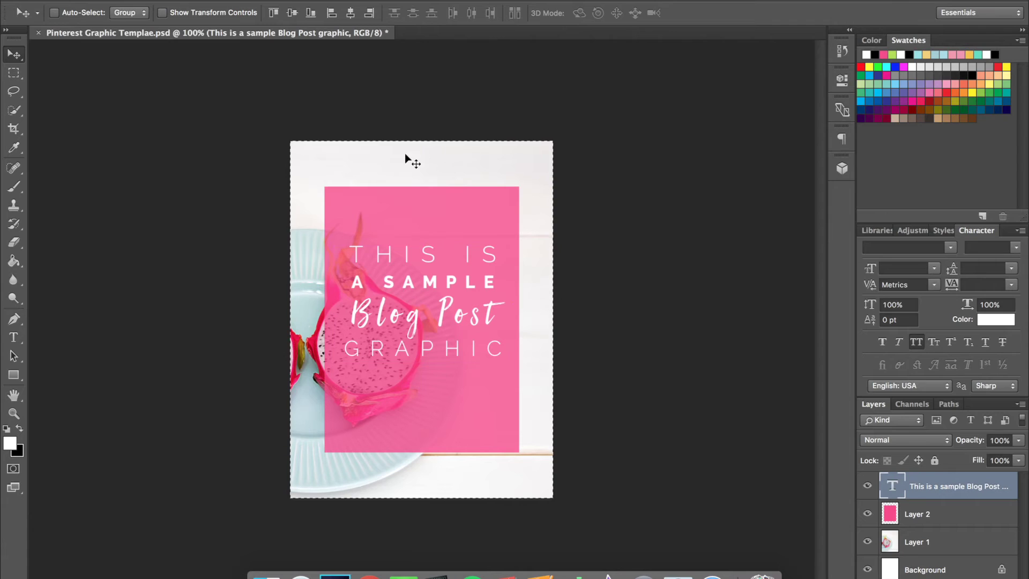
{"action": "left_click", "coordinate": [292, 14]}
{"action": "left_click", "coordinate": [351, 14]}
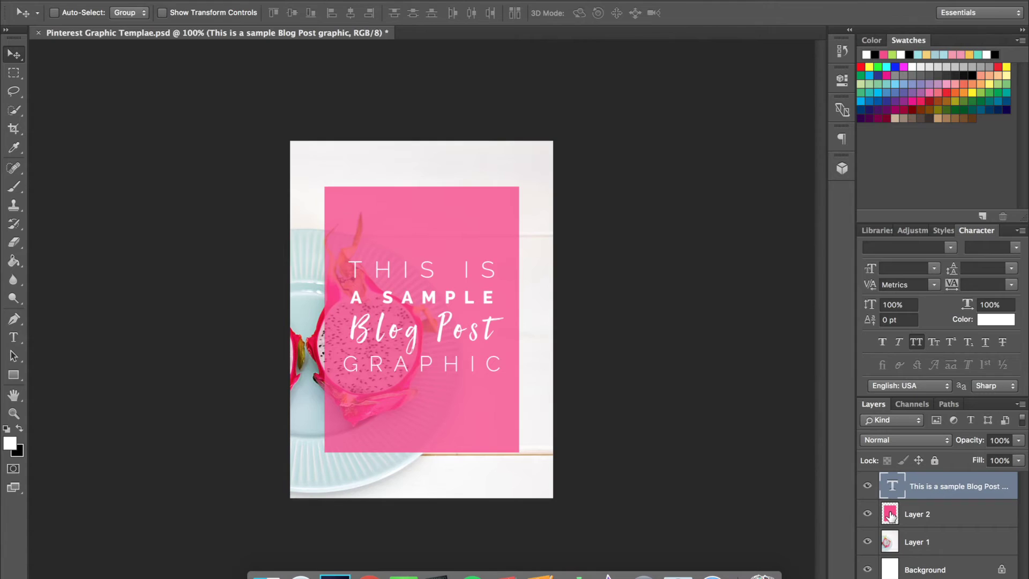
{"action": "key", "text": "super+s"}
Raise the pink rectangle's opacity to 88% and bring it back down slightly to show more of the photo.
{"action": "left_click", "coordinate": [917, 514]}
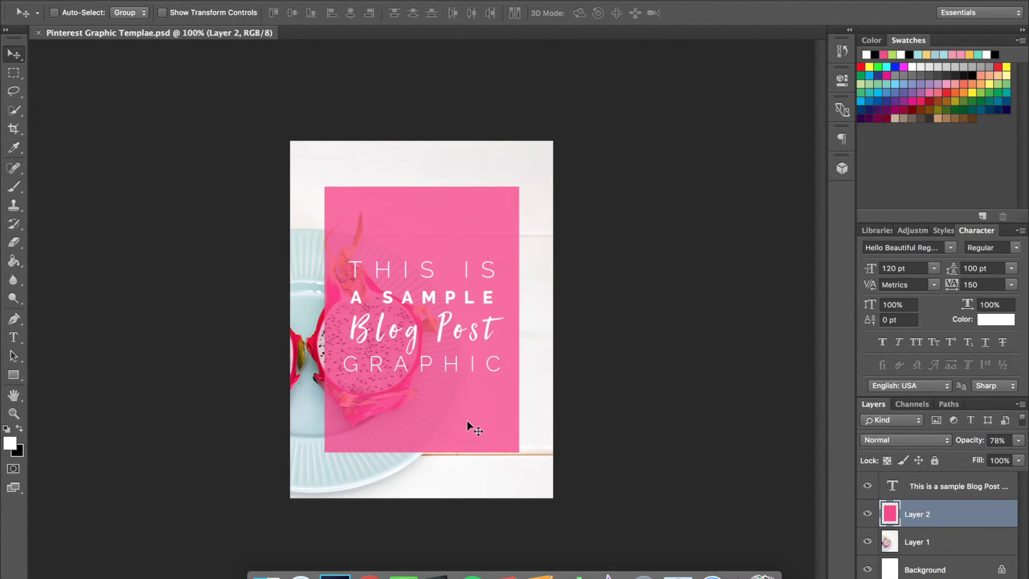
{"action": "left_click", "coordinate": [1018, 441]}
{"action": "left_click_drag", "start_coordinate": [1016, 460], "coordinate": [1014, 461]}
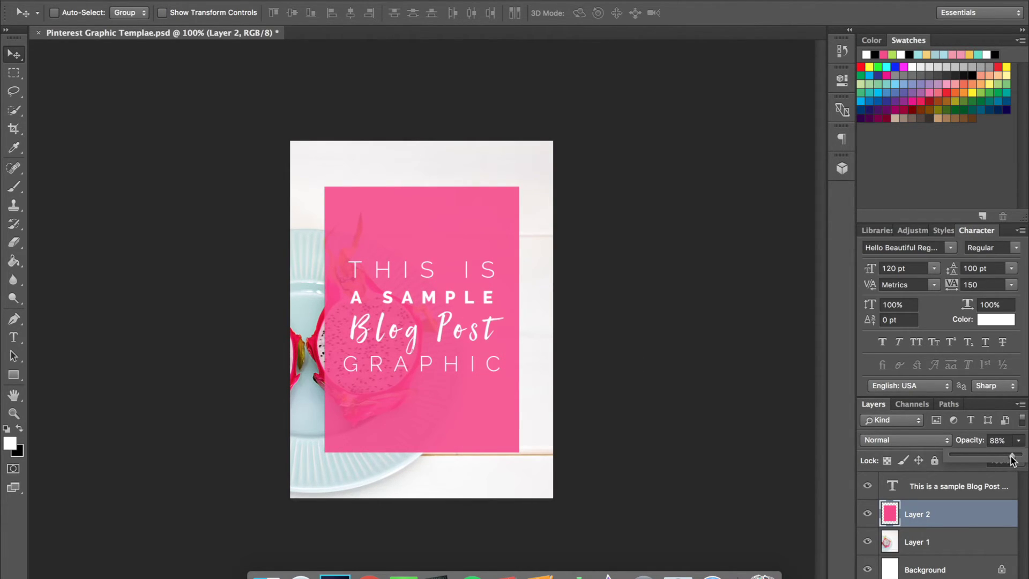
{"action": "left_click", "coordinate": [670, 367]}
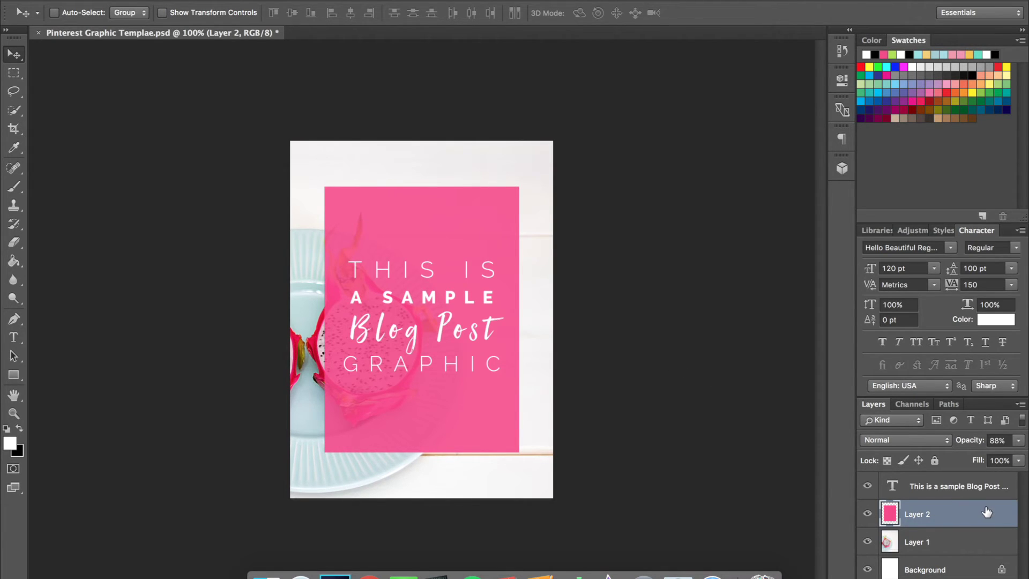
{"action": "left_click", "coordinate": [1018, 440]}
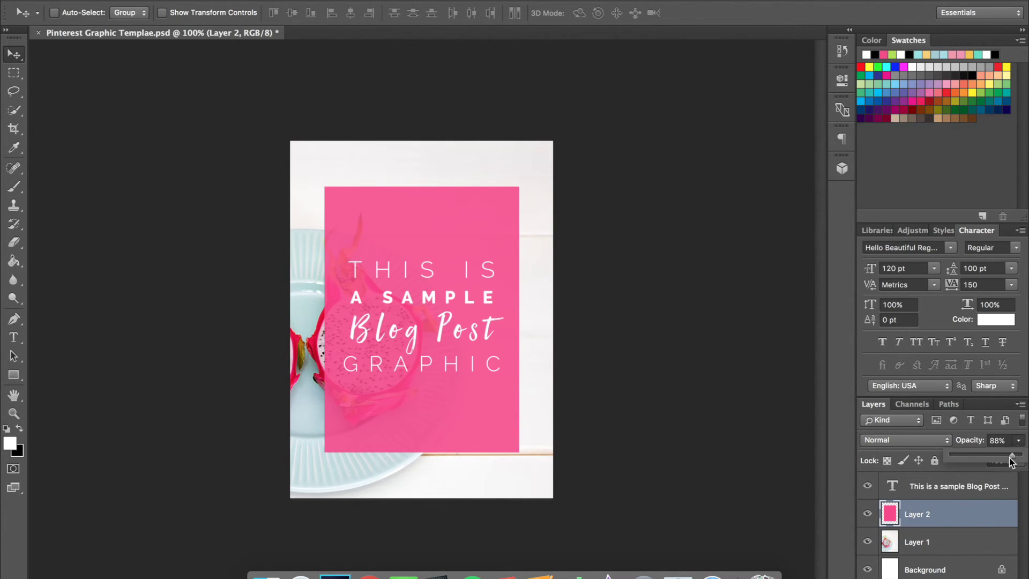
{"action": "left_click_drag", "start_coordinate": [1012, 460], "coordinate": [1009, 462]}
Add a new layer above the title and sample the rectangle's pink as the foreground colour.
{"action": "left_click", "coordinate": [971, 483]}
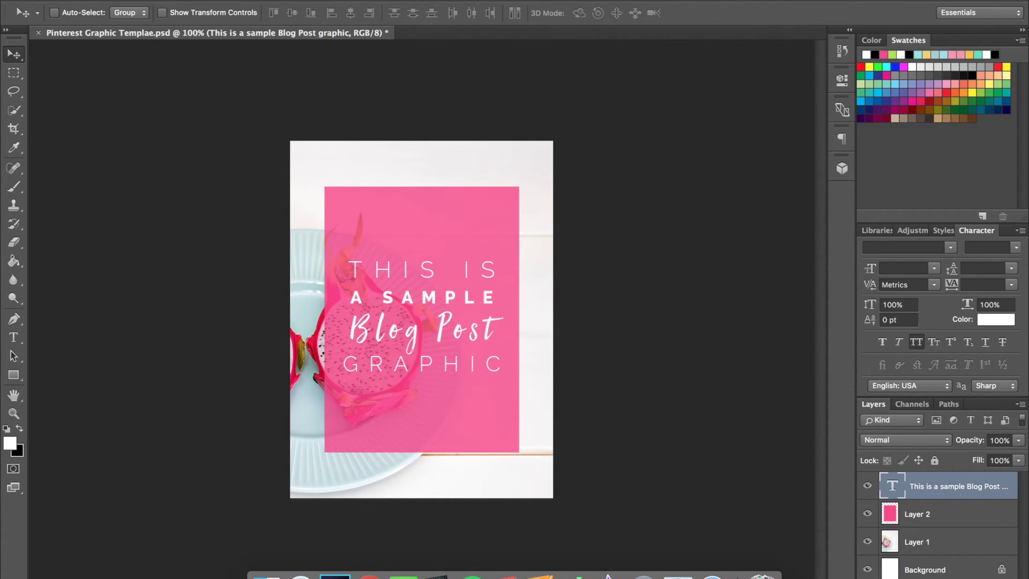
{"action": "key", "text": "ctrl+shift+alt+n"}
{"action": "left_click", "coordinate": [14, 147]}
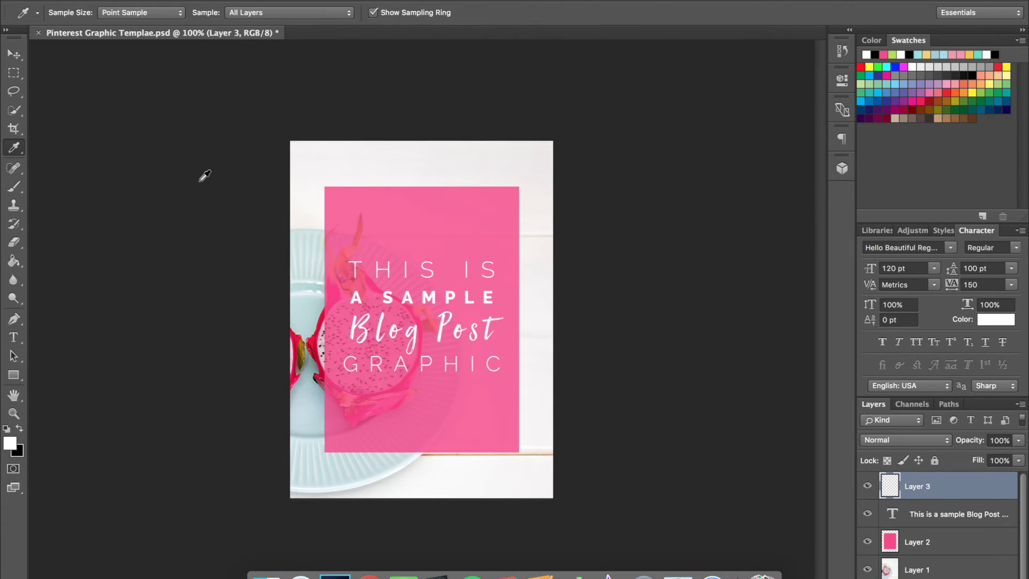
{"action": "left_click", "coordinate": [356, 201]}
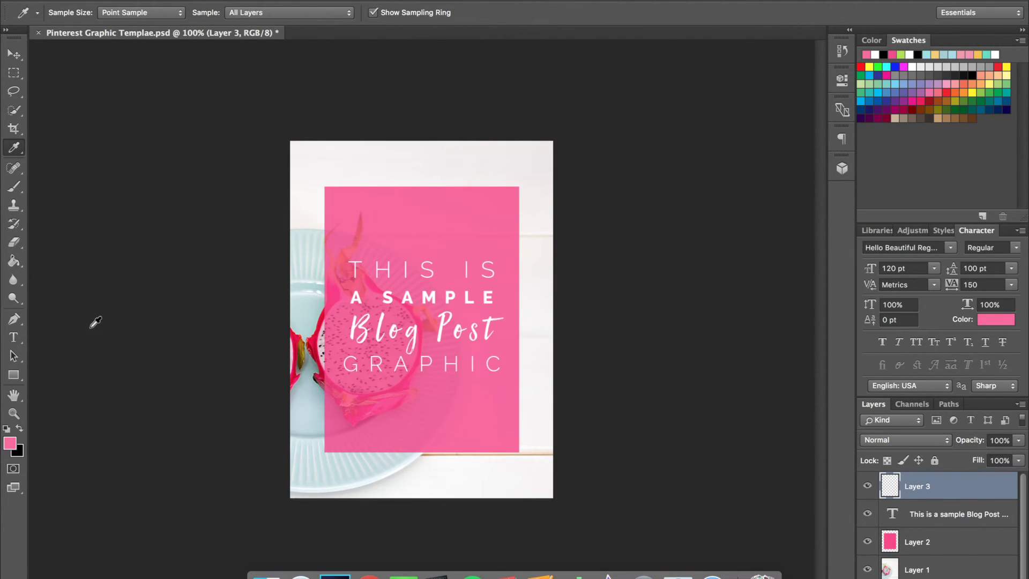
Add the pink text "Your Blog Name" beneath the rectangle and shift it toward the middle of the page.
{"action": "left_click", "coordinate": [14, 337]}
{"action": "left_click", "coordinate": [367, 492]}
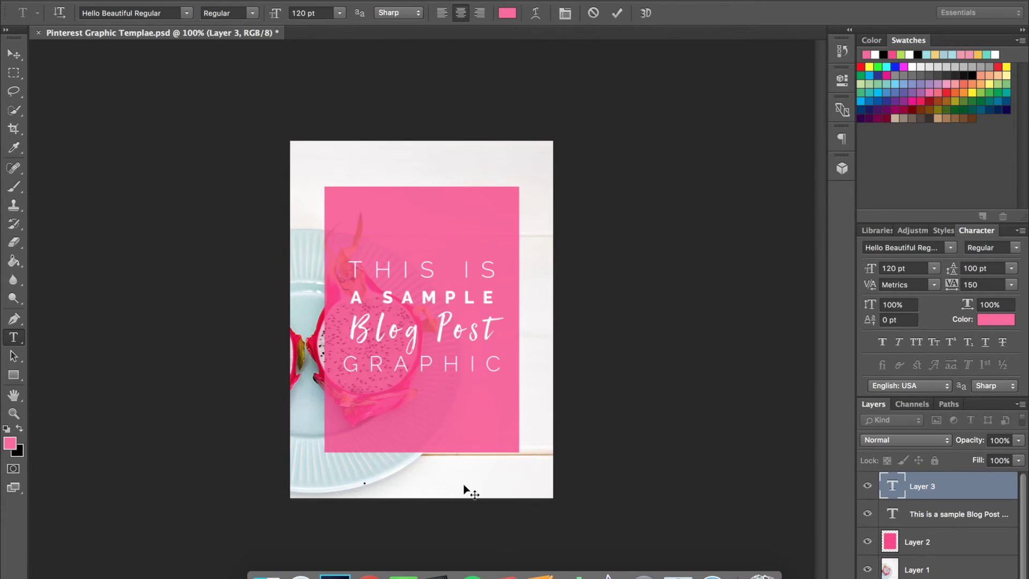
{"action": "type", "text": "Your Blog"}
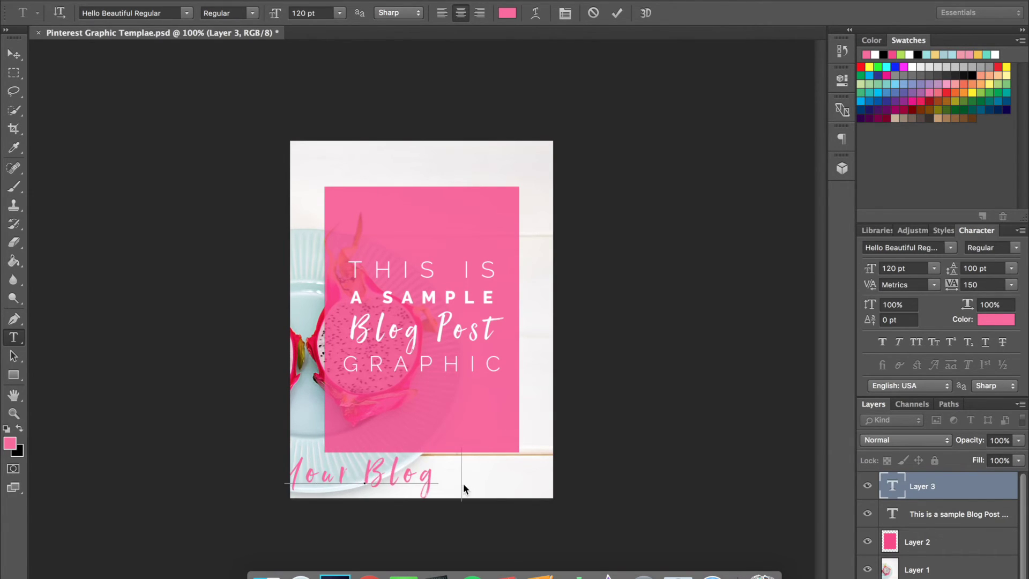
{"action": "type", "text": " Name"}
{"action": "left_click_drag", "start_coordinate": [577, 478], "coordinate": [629, 474]}
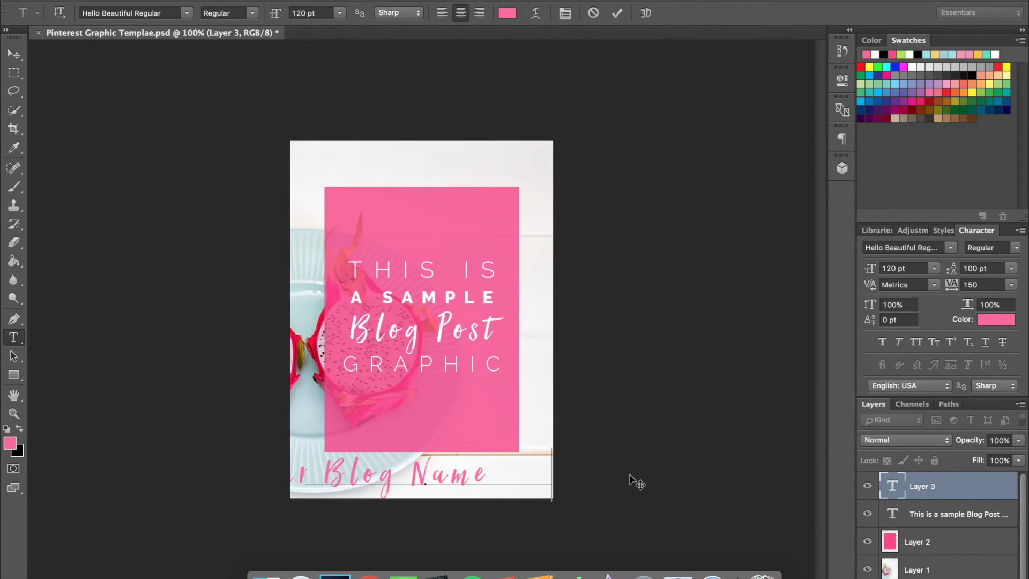
Set "Your Blog Name" to 72 pt and nudge it into place in the space below the rectangle.
{"action": "key", "text": "ctrl+a"}
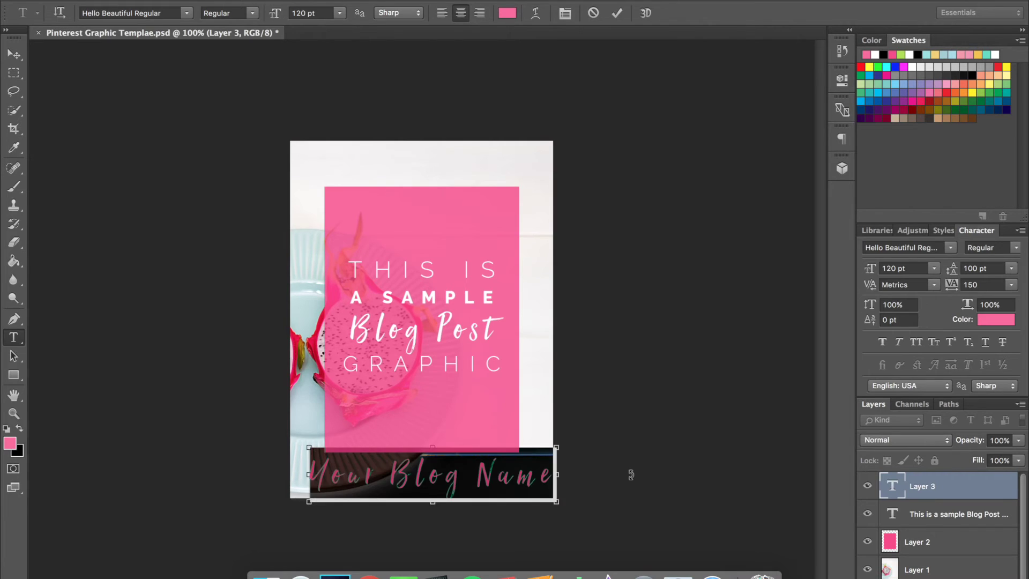
{"action": "left_click", "coordinate": [330, 13]}
{"action": "left_click", "coordinate": [339, 13]}
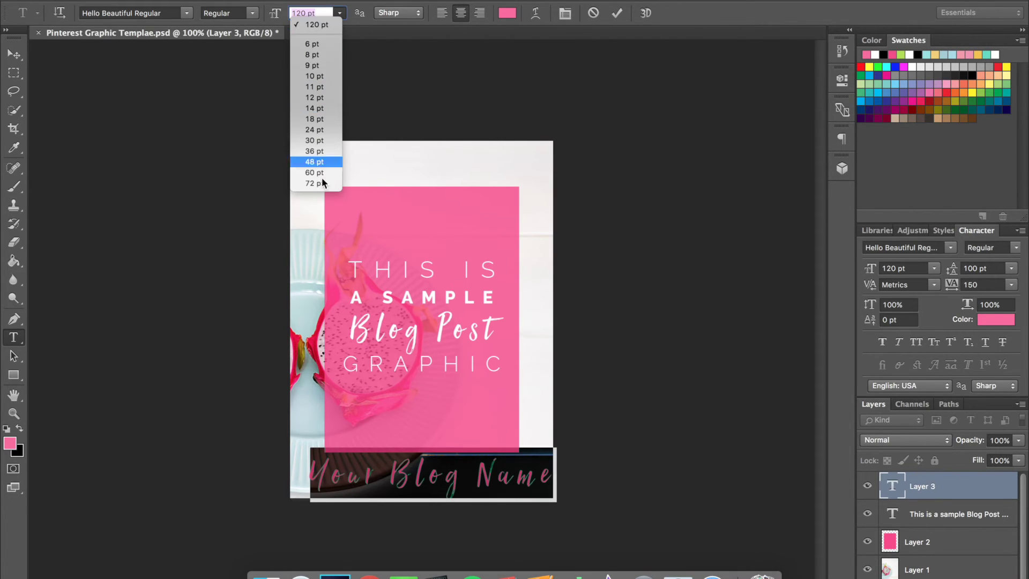
{"action": "left_click", "coordinate": [333, 182]}
{"action": "left_click", "coordinate": [406, 474]}
{"action": "left_click_drag", "start_coordinate": [568, 536], "coordinate": [563, 532]}
Change the font of "Your Blog Name" to Raleway SemiBold and apply All Caps.
{"action": "key", "text": "ctrl+a"}
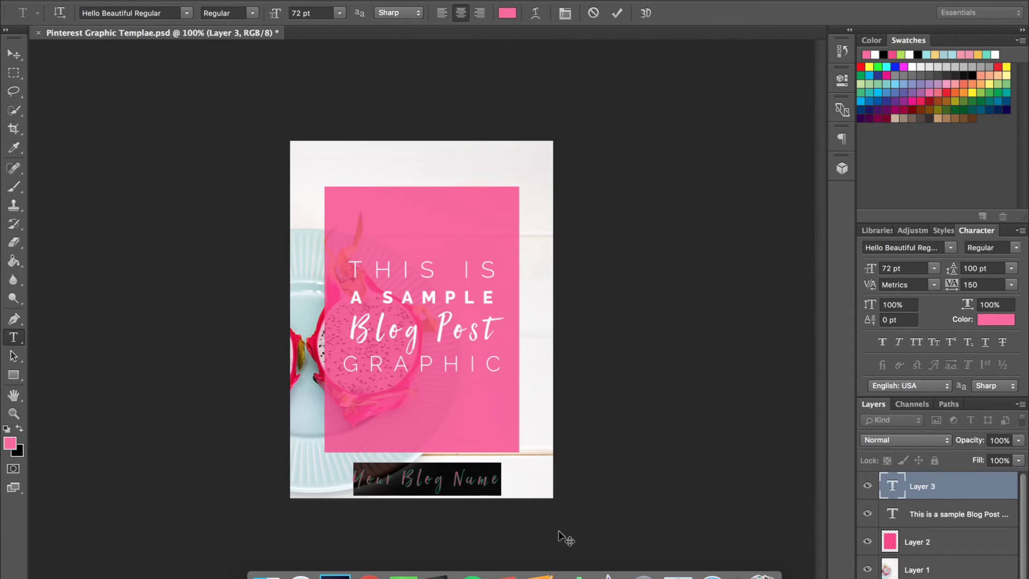
{"action": "left_click", "coordinate": [155, 13]}
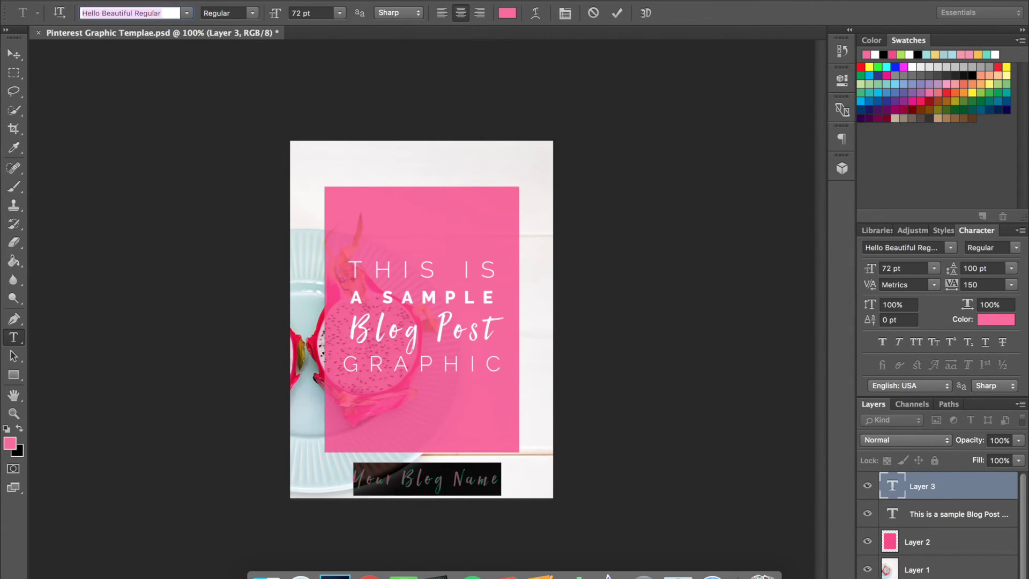
{"action": "type", "text": "rale"}
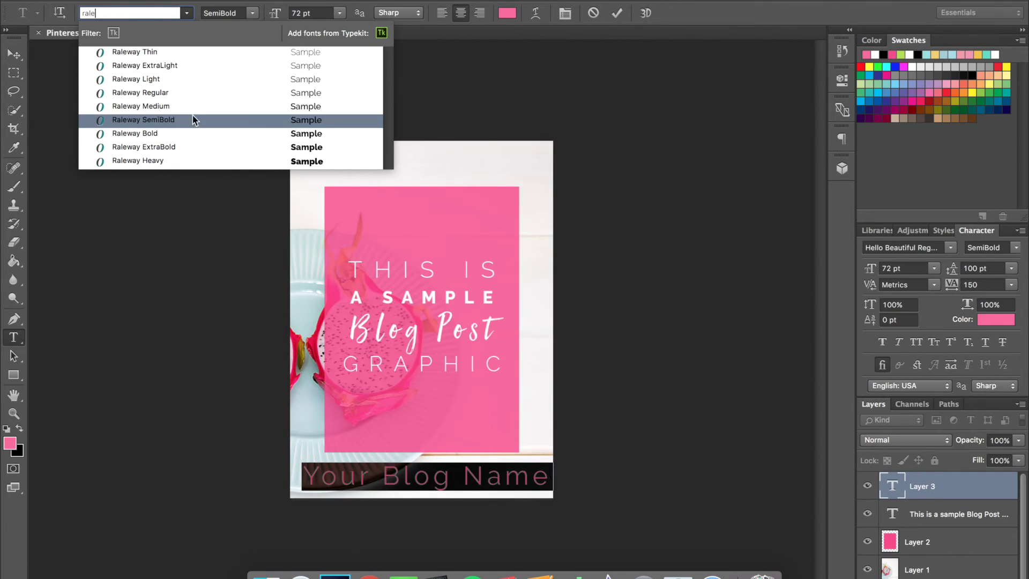
{"action": "left_click", "coordinate": [192, 117]}
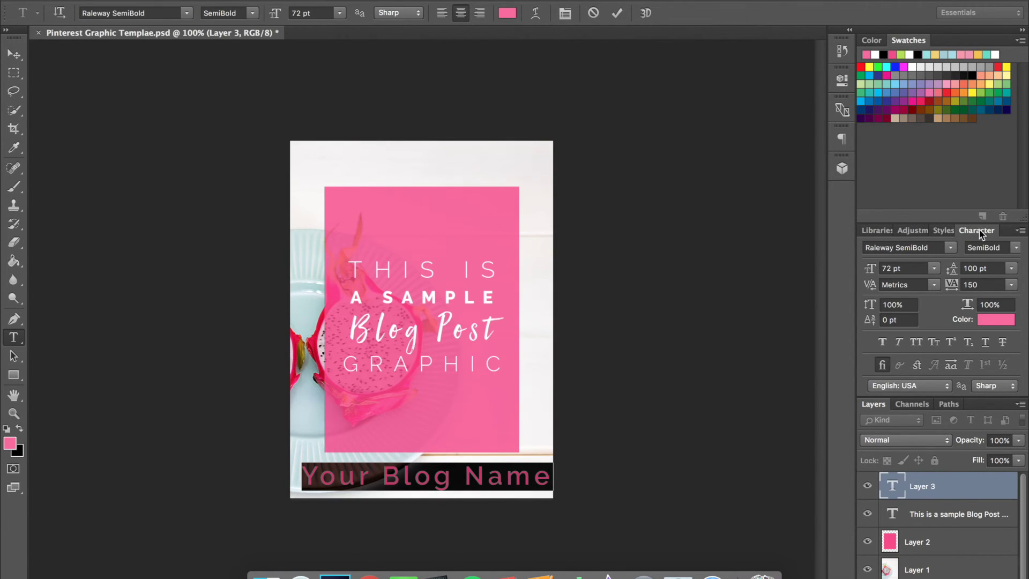
{"action": "left_click", "coordinate": [1021, 231]}
{"action": "left_click", "coordinate": [912, 314]}
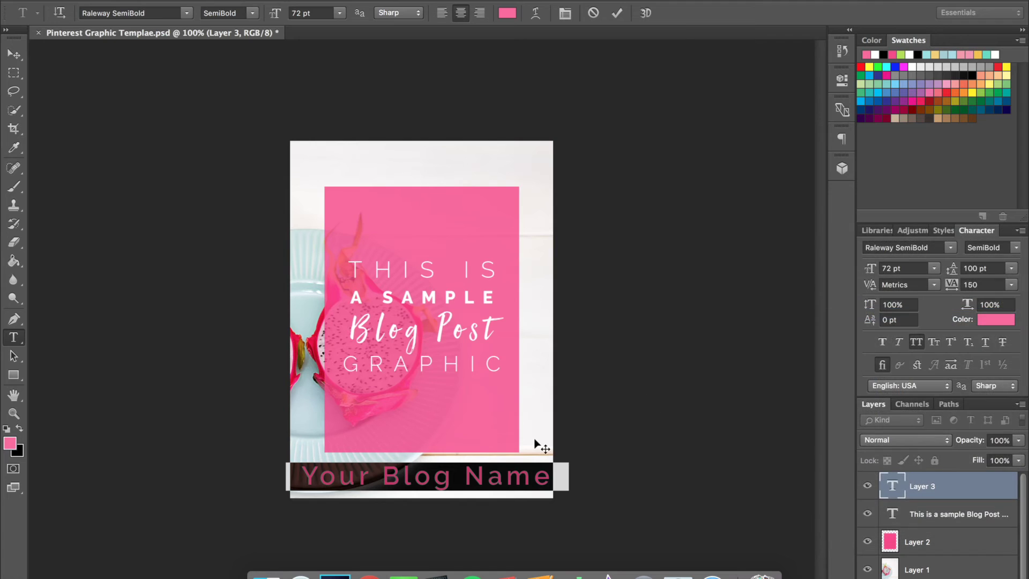
Reduce the blog name text to 36 pt and set its tracking to 200.
{"action": "left_click", "coordinate": [339, 12]}
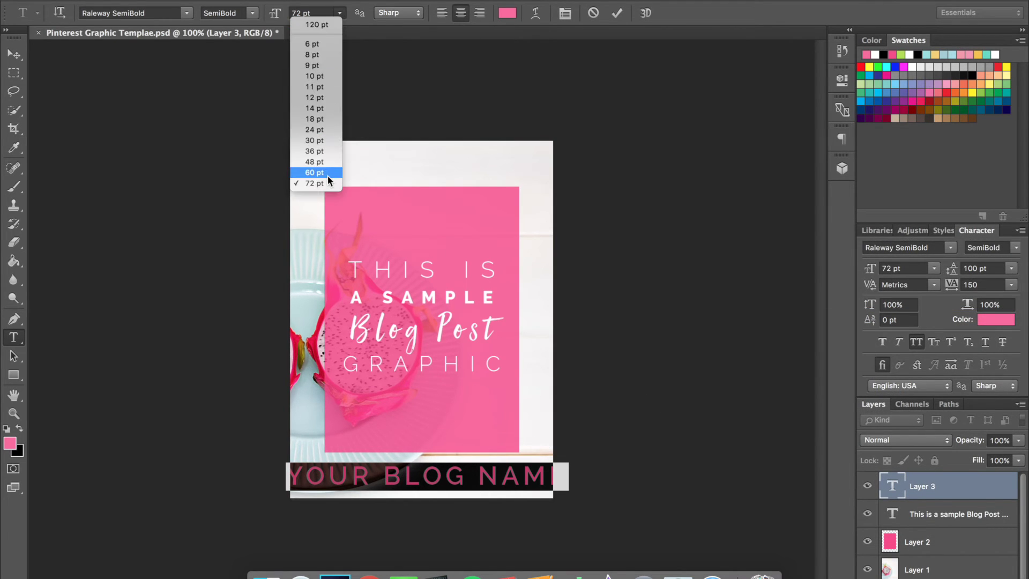
{"action": "left_click", "coordinate": [314, 151]}
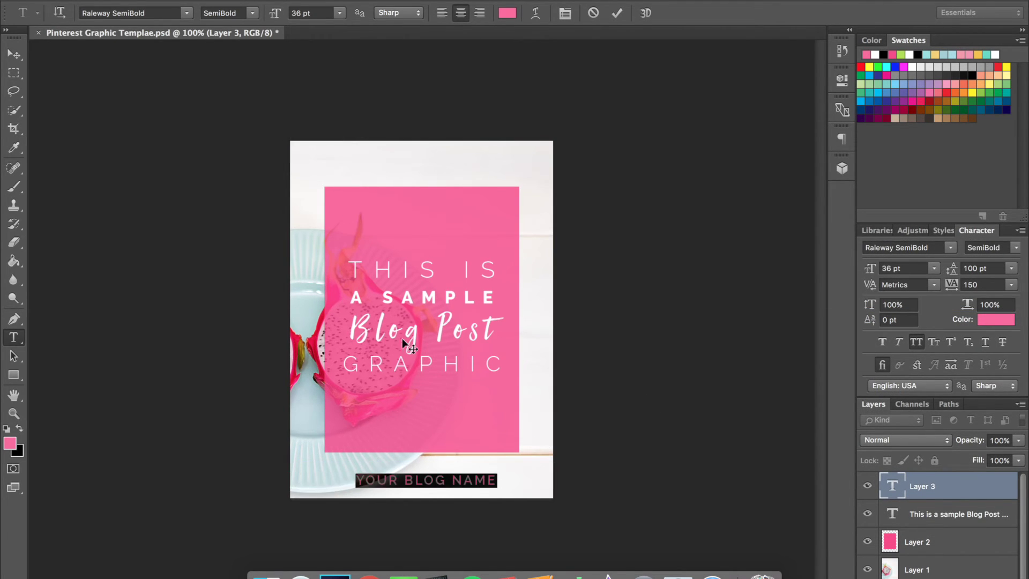
{"action": "left_click", "coordinate": [436, 478]}
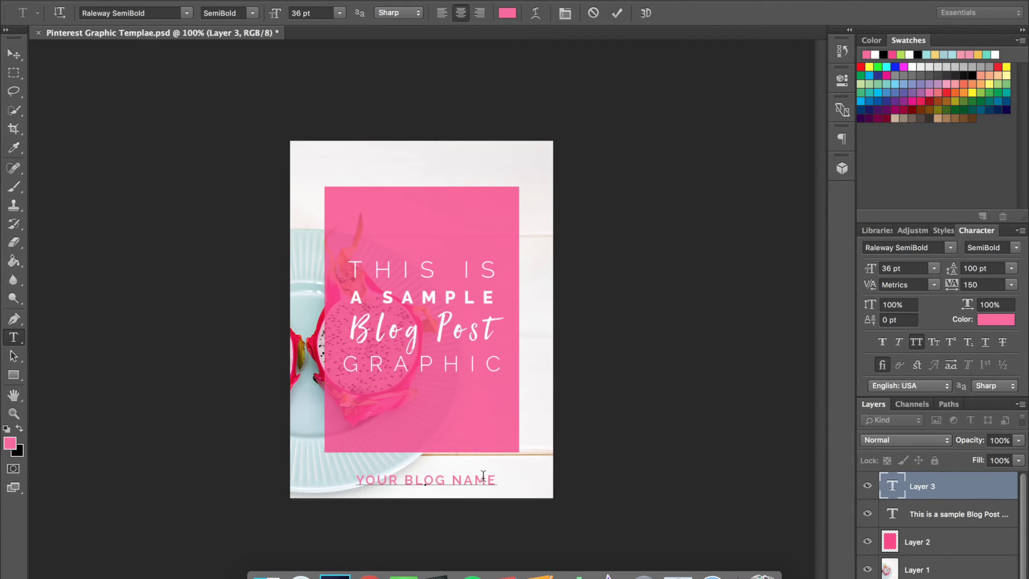
{"action": "triple_click", "coordinate": [483, 475]}
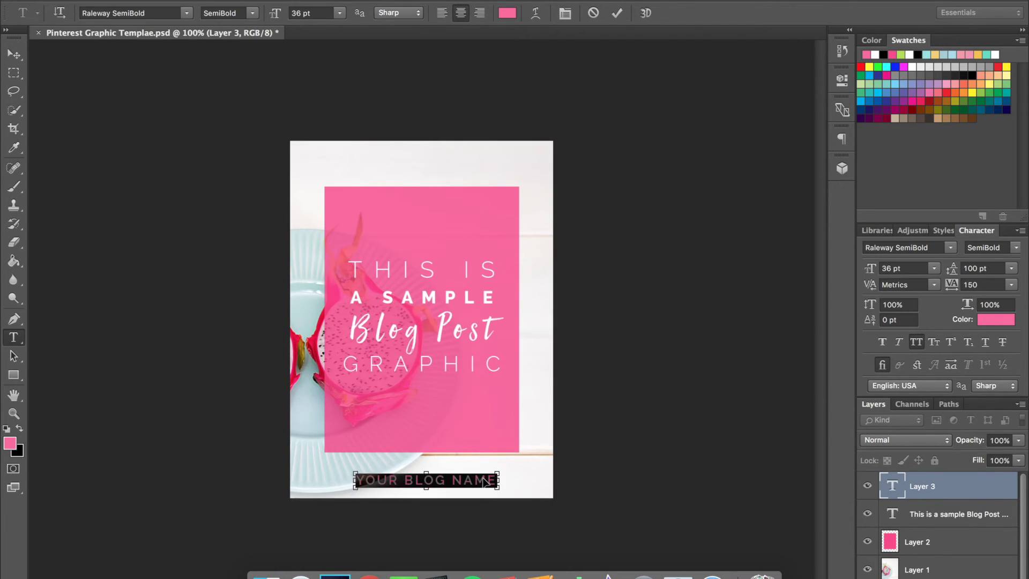
{"action": "left_click", "coordinate": [1011, 284]}
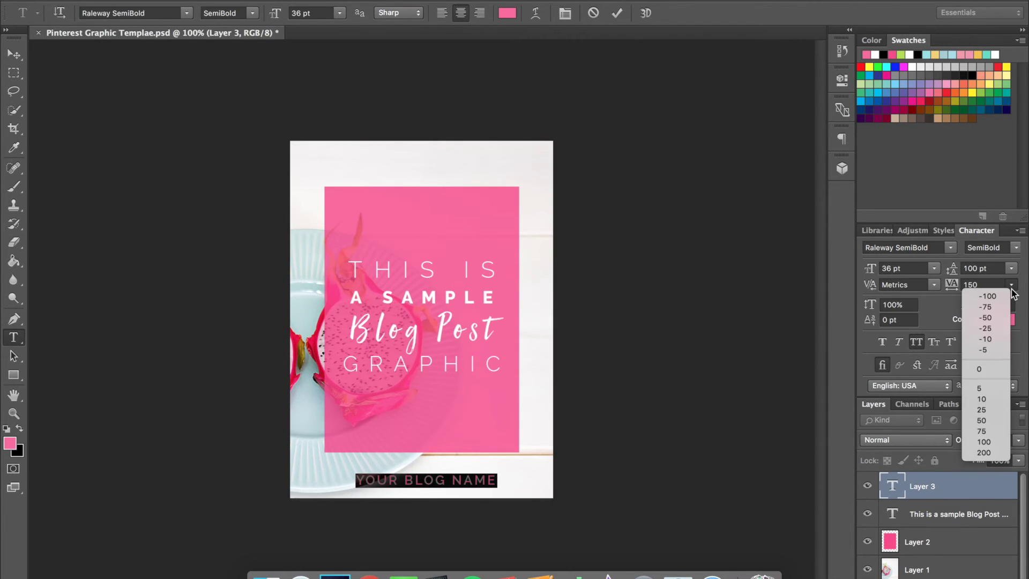
{"action": "left_click", "coordinate": [990, 454]}
{"action": "left_click", "coordinate": [465, 477]}
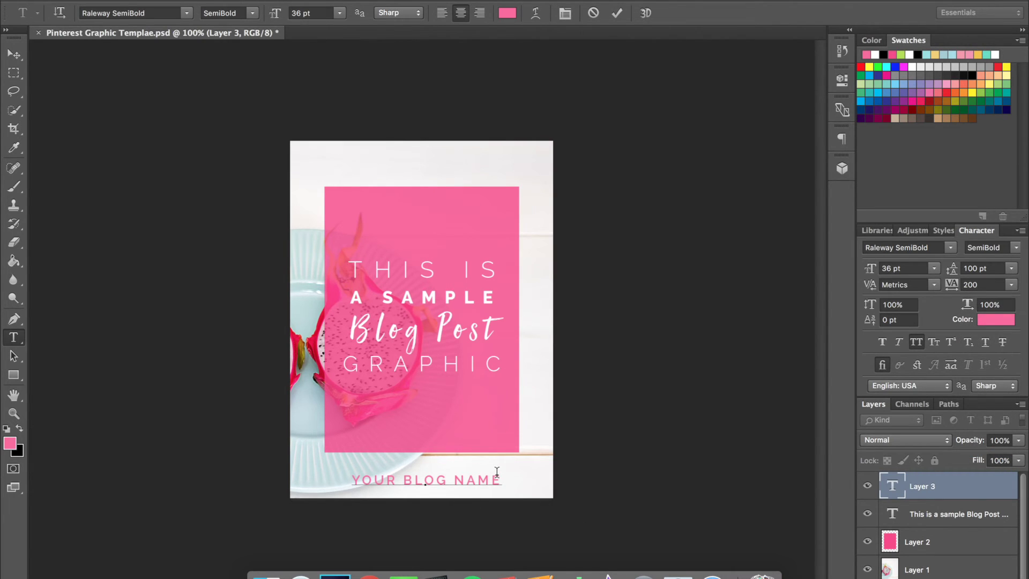
Change the weight of the whole blog name line from SemiBold to Bold.
{"action": "left_click_drag", "start_coordinate": [503, 474], "coordinate": [333, 476]}
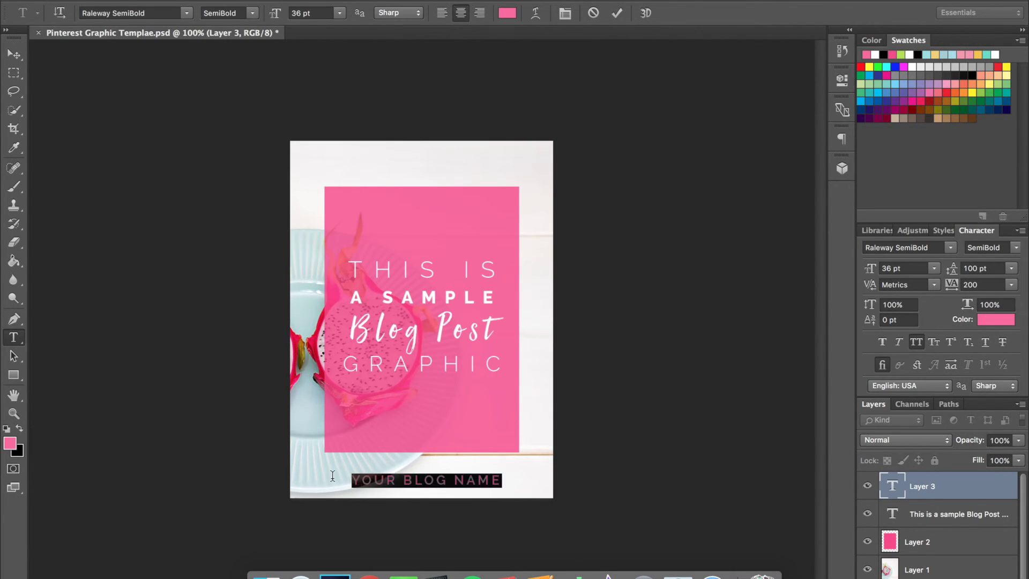
{"action": "left_click", "coordinate": [252, 14]}
{"action": "left_click", "coordinate": [250, 75]}
{"action": "left_click", "coordinate": [383, 476]}
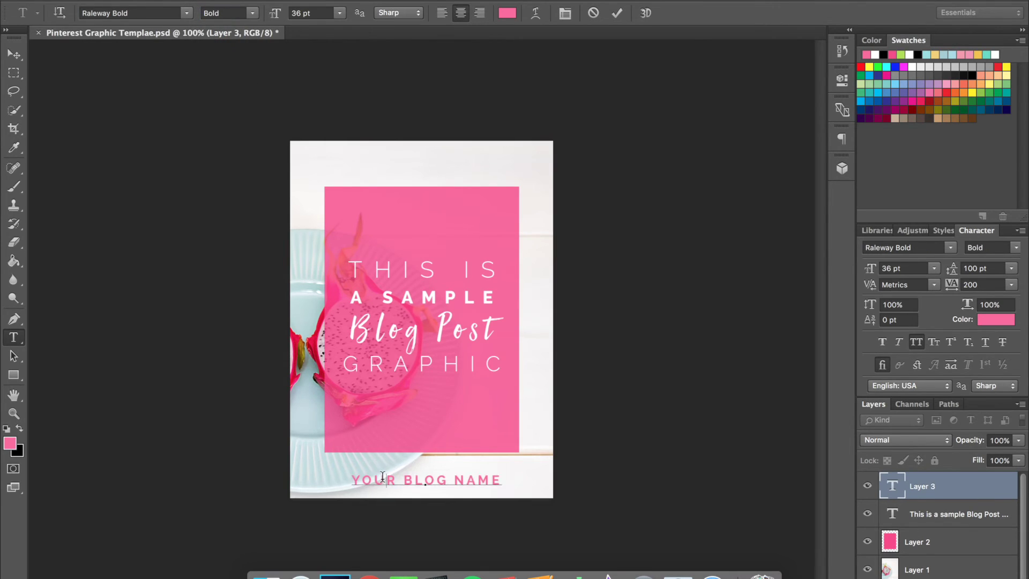
Change the weight of the whole blog name line to Raleway ExtraBold.
{"action": "left_click_drag", "start_coordinate": [351, 476], "coordinate": [517, 479]}
{"action": "left_click_drag", "start_coordinate": [351, 475], "coordinate": [547, 491]}
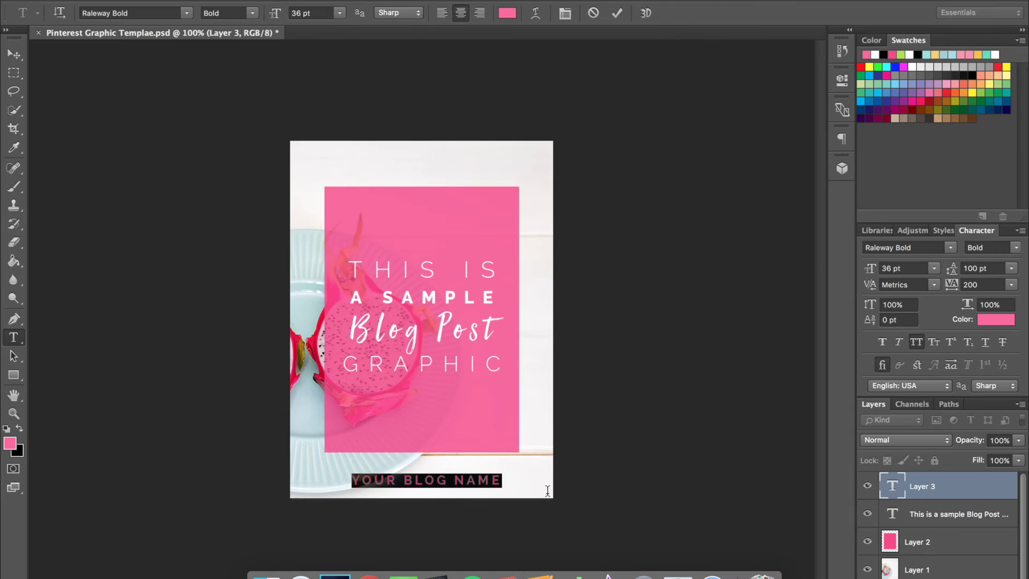
{"action": "left_click", "coordinate": [251, 13]}
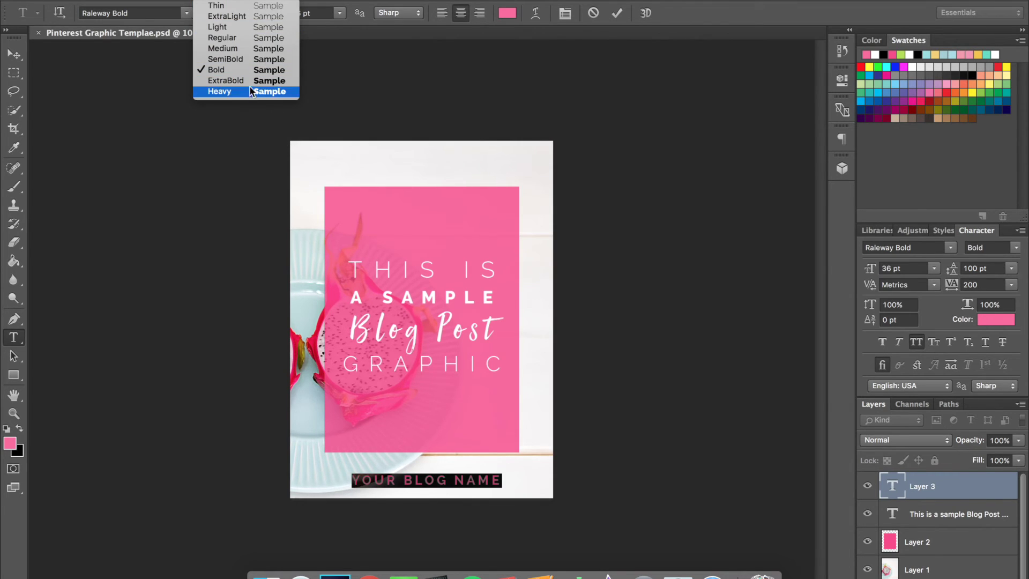
{"action": "left_click", "coordinate": [257, 59]}
{"action": "left_click", "coordinate": [372, 479]}
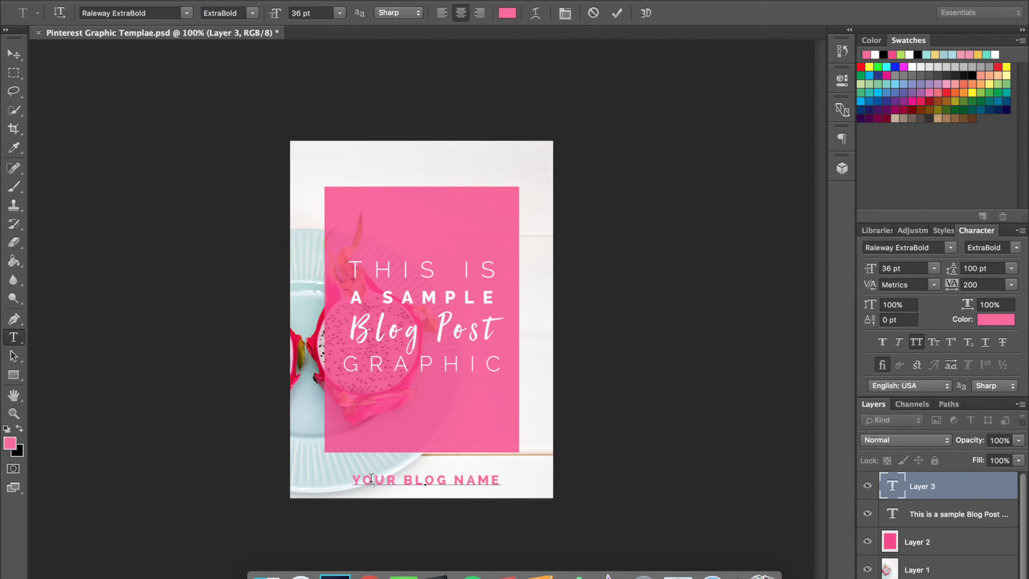
Set the tracking of the whole blog name line to 300.
{"action": "key", "text": "super+a"}
{"action": "left_click", "coordinate": [983, 285]}
{"action": "type", "text": "300"}
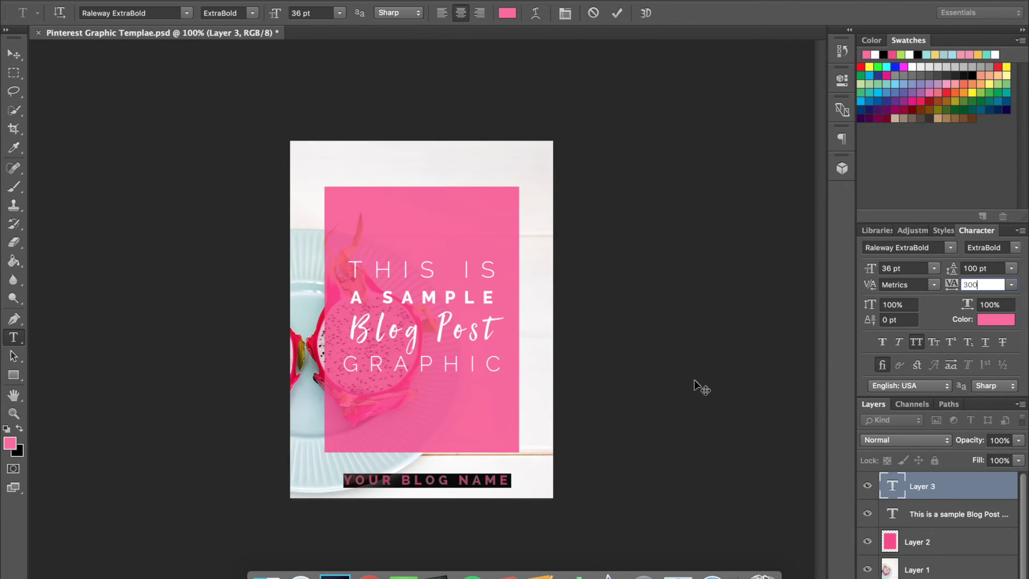
{"action": "left_click", "coordinate": [473, 479]}
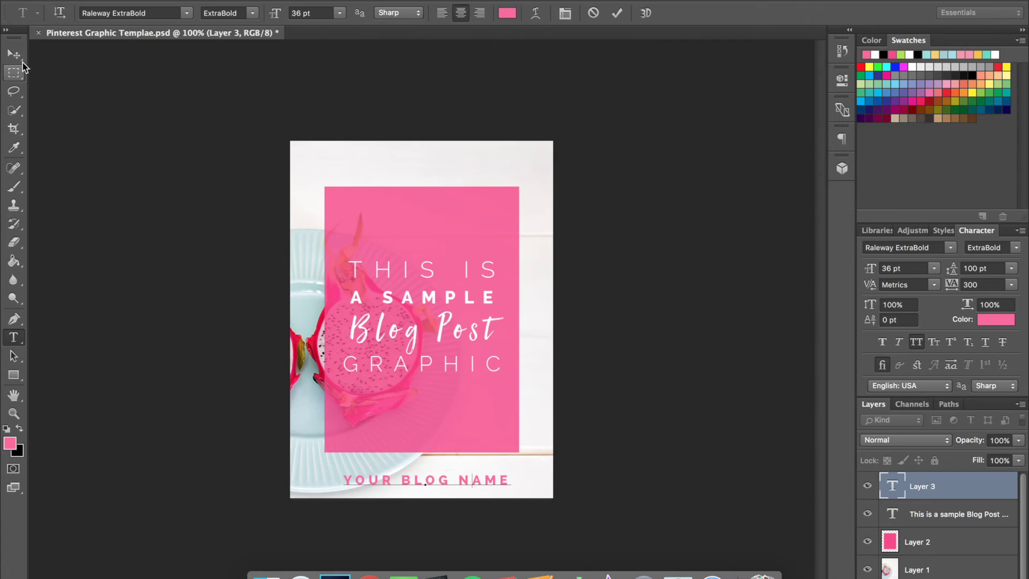
Center the blog name horizontally on the whole canvas and clear the selection.
{"action": "left_click", "coordinate": [14, 54]}
{"action": "key", "text": "super+a"}
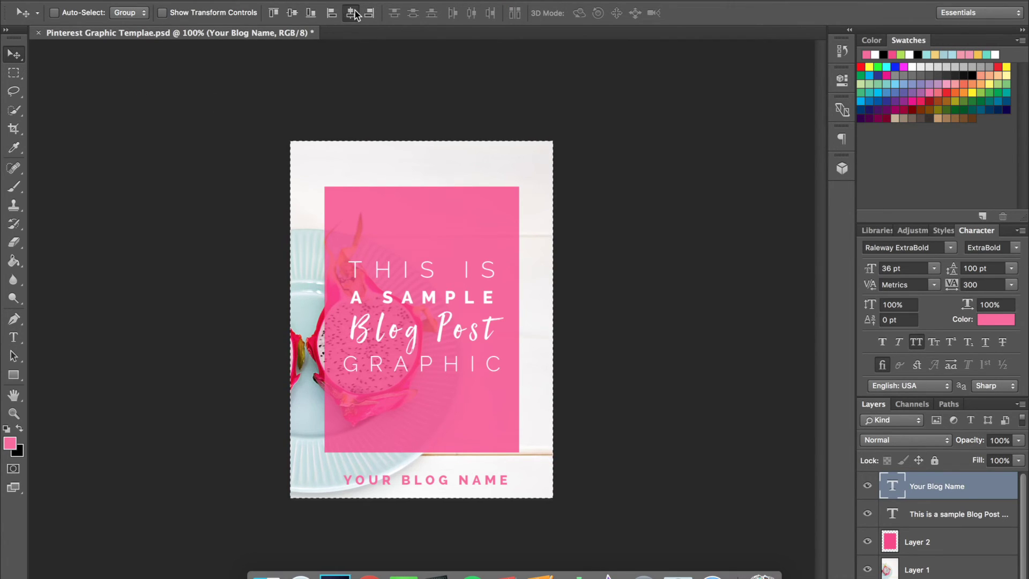
{"action": "left_click", "coordinate": [352, 13]}
{"action": "key", "text": "super+d"}
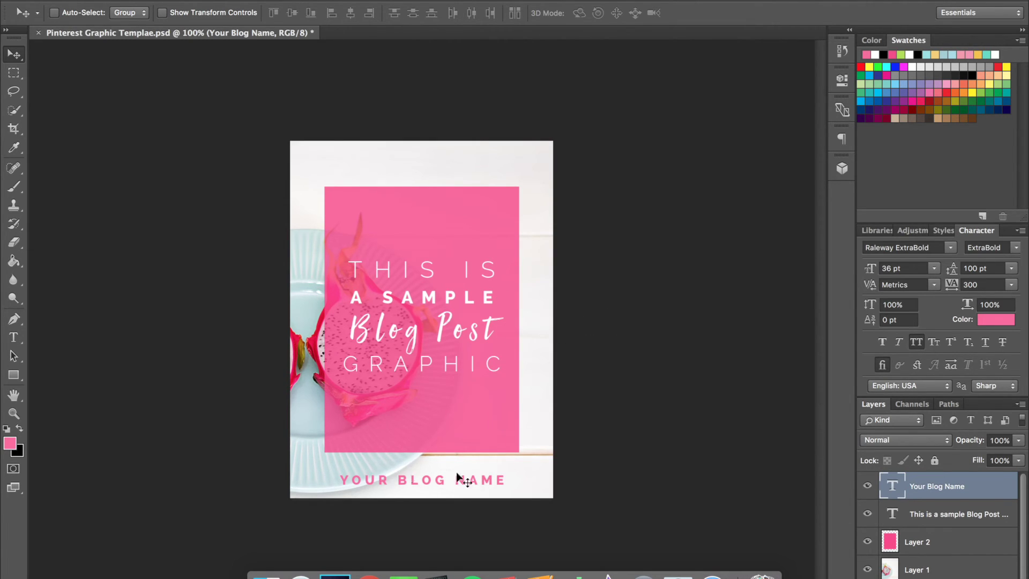
Nudge the blog name slightly upward, closer to the pink rectangle.
{"action": "key", "text": "Up"}
{"action": "key", "text": "Up"}
{"action": "key", "text": "Up"}
{"action": "key", "text": "Up"}
{"action": "key", "text": "Up"}
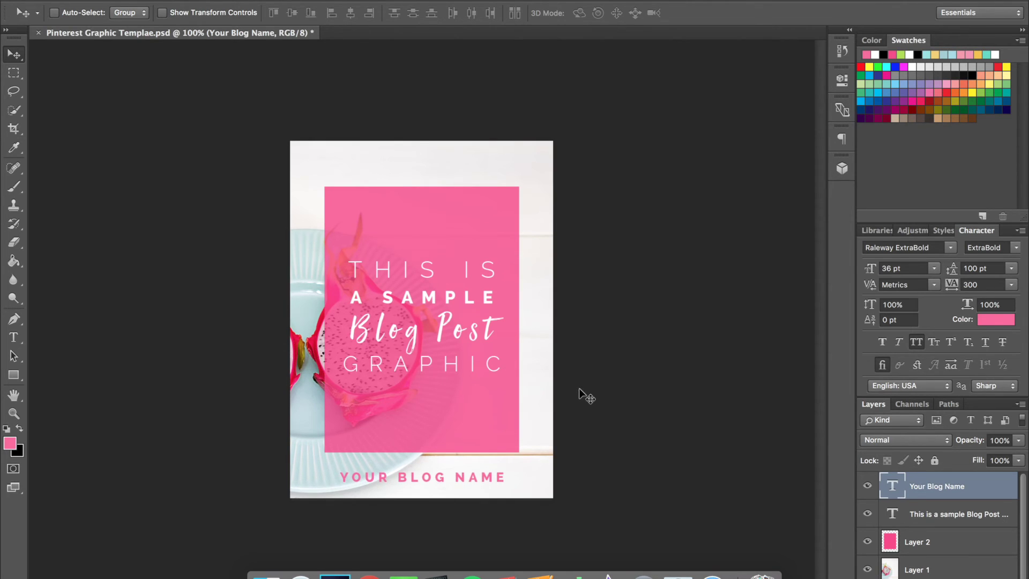
Nudge the blog post title and the pink rectangle slightly upward together.
{"action": "left_click", "coordinate": [911, 520]}
{"action": "left_click", "coordinate": [930, 547], "text": "shift"}
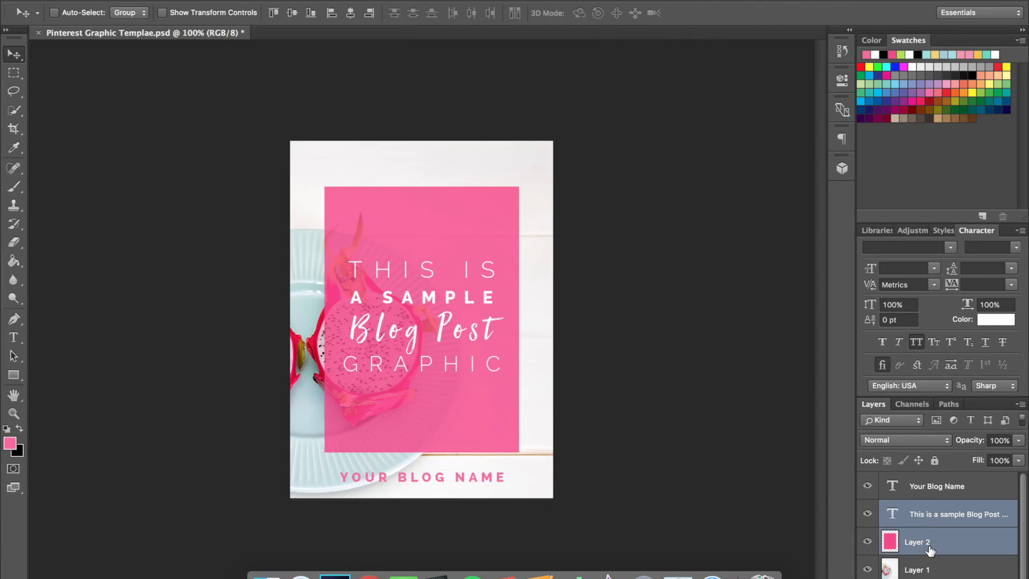
{"action": "key", "text": "Up"}
{"action": "key", "text": "Up"}
{"action": "key", "text": "Up"}
{"action": "key", "text": "Up"}
{"action": "key", "text": "Up"}
{"action": "key", "text": "Up"}
{"action": "key", "text": "Up"}
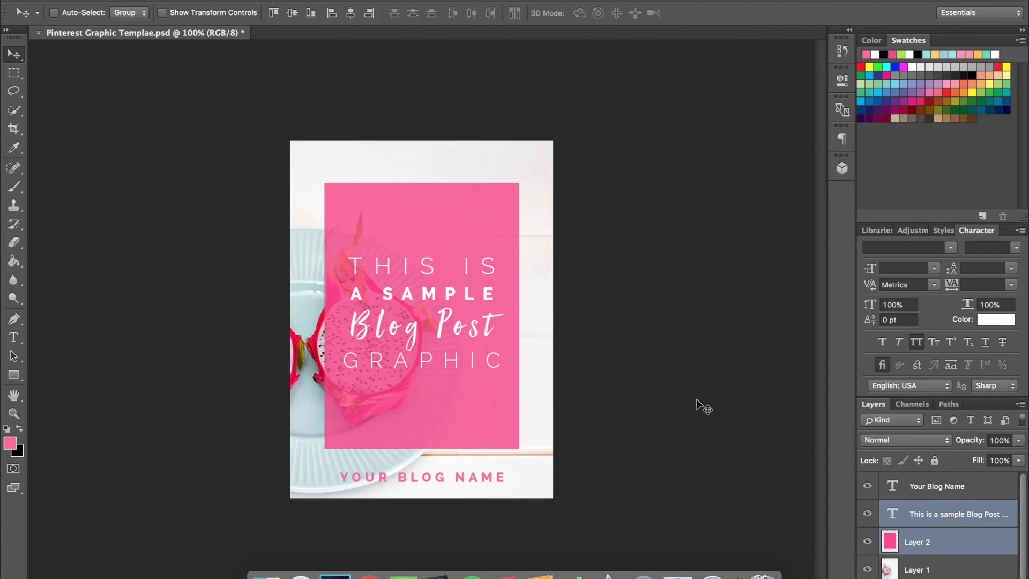
{"action": "key", "text": "Up"}
{"action": "key", "text": "Up"}
{"action": "key", "text": "Up"}
{"action": "key", "text": "Up"}
{"action": "key", "text": "Up"}
{"action": "key", "text": "Up"}
{"action": "key", "text": "Up"}
{"action": "key", "text": "Down"}
{"action": "key", "text": "Down"}
{"action": "key", "text": "Down"}
{"action": "key", "text": "Down"}
{"action": "key", "text": "Down"}
{"action": "key", "text": "Down"}
{"action": "key", "text": "Down"}
Fine-tune the height of the title and pink rectangle together with a larger upward move and small downward nudges, and select the blog name layer.
{"action": "left_click", "coordinate": [928, 512]}
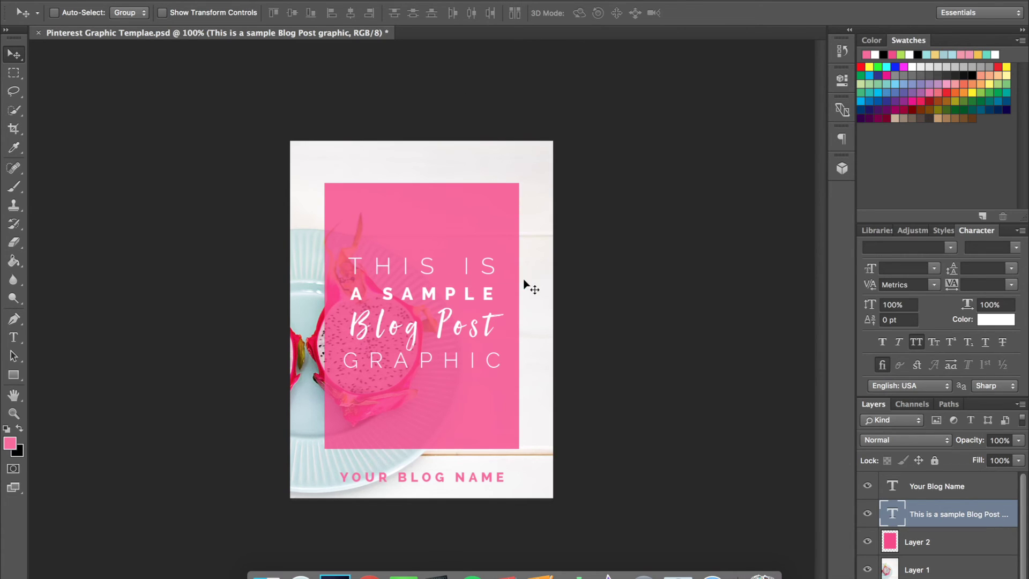
{"action": "left_click", "coordinate": [954, 542], "text": "shift"}
{"action": "key", "text": "shift+Up"}
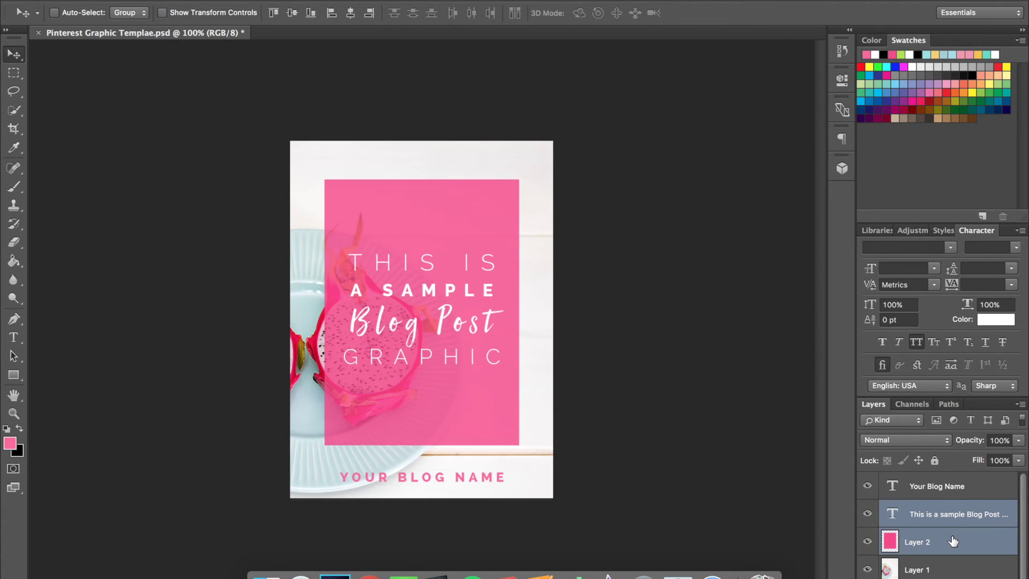
{"action": "key", "text": "Down"}
{"action": "key", "text": "Down"}
{"action": "key", "text": "Down"}
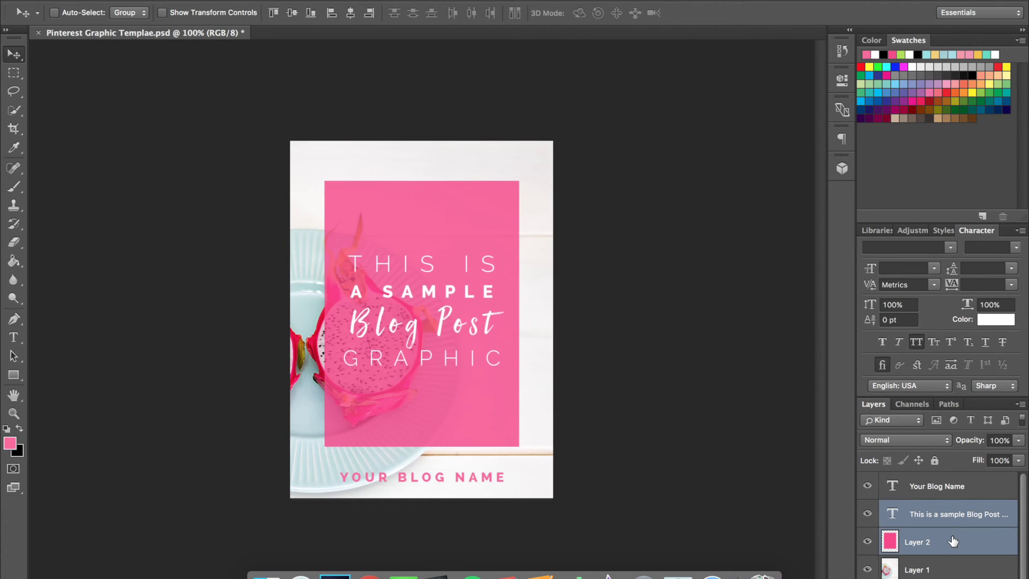
{"action": "left_click", "coordinate": [971, 486]}
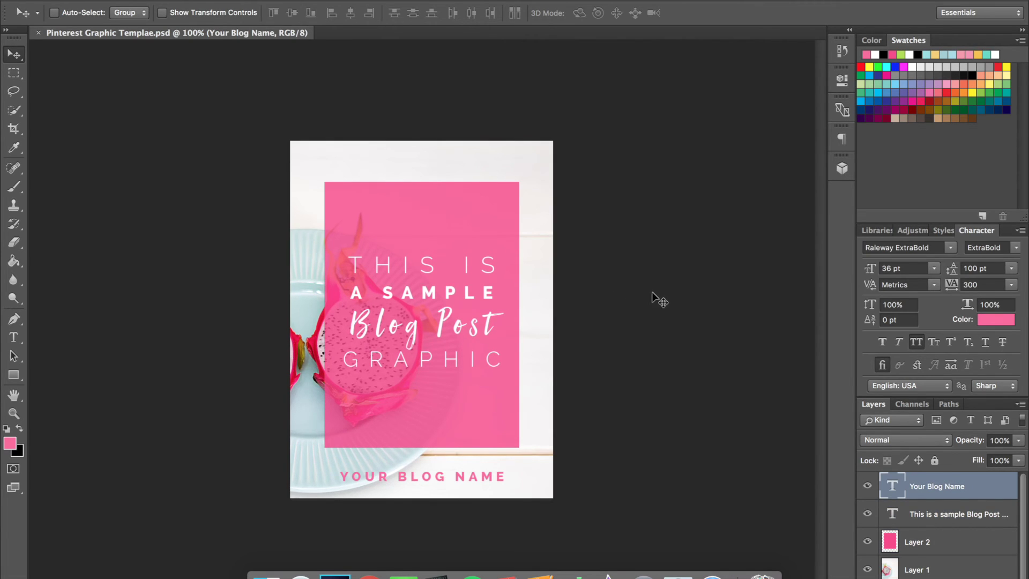
{"action": "left_click", "coordinate": [133, 1]}
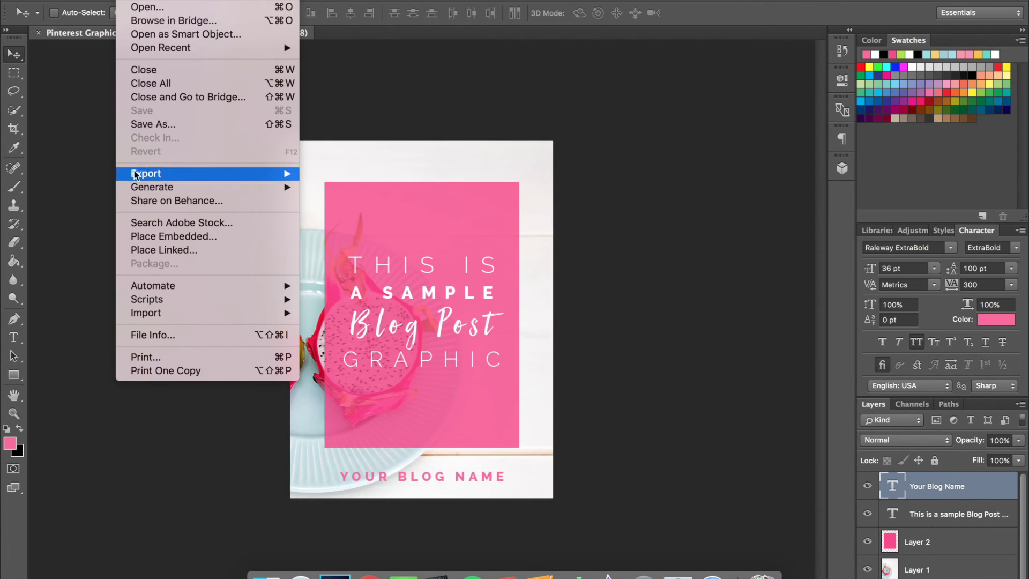
{"action": "left_click", "coordinate": [103, 69]}
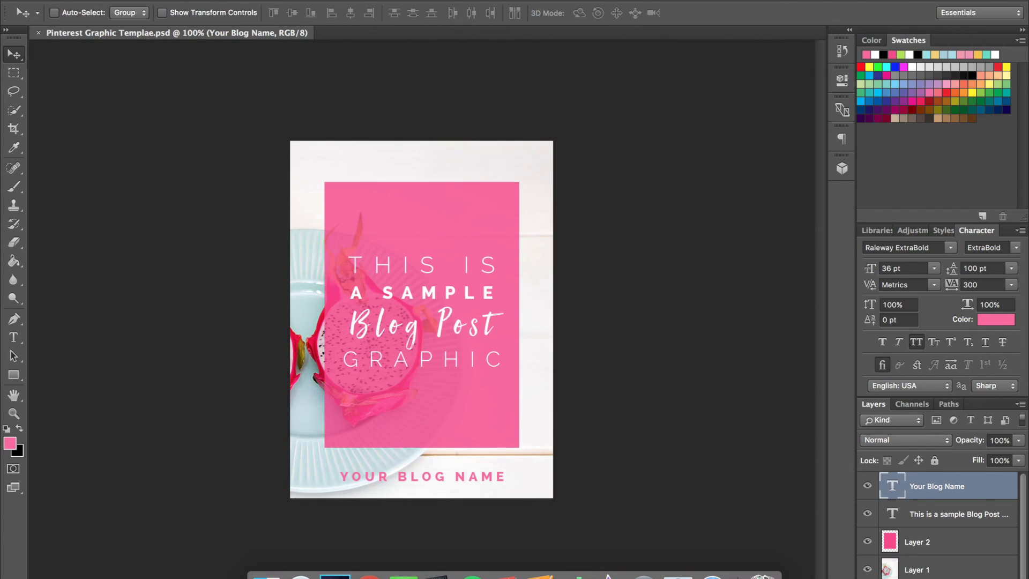
Save a JPEG copy as Pinterest Graphic Templae.jpg in the Pinterest Graphic Templates folder, with High quality and Baseline Optimized format.
{"action": "left_click", "coordinate": [131, 1]}
{"action": "left_click", "coordinate": [166, 124]}
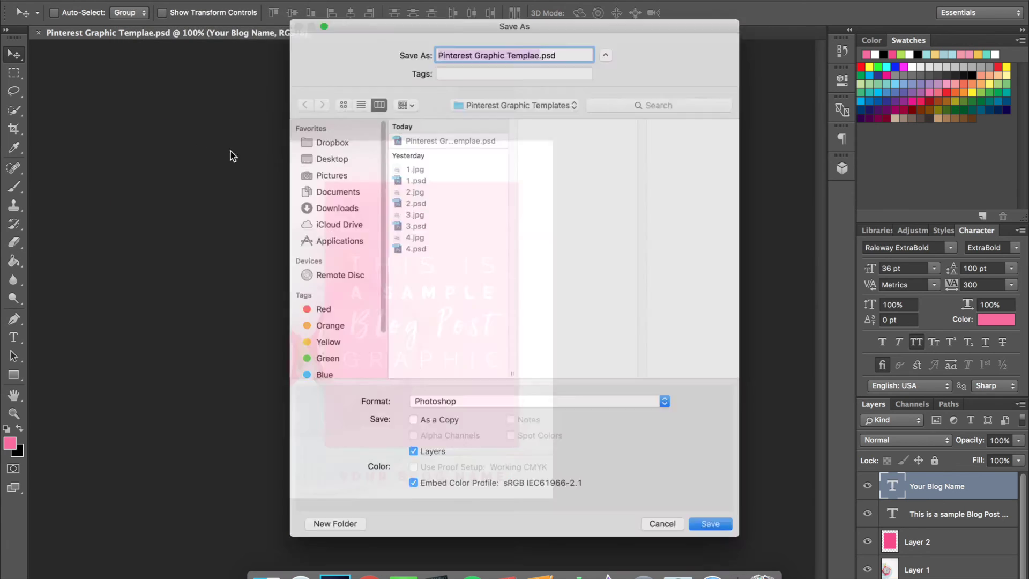
{"action": "left_click", "coordinate": [589, 419]}
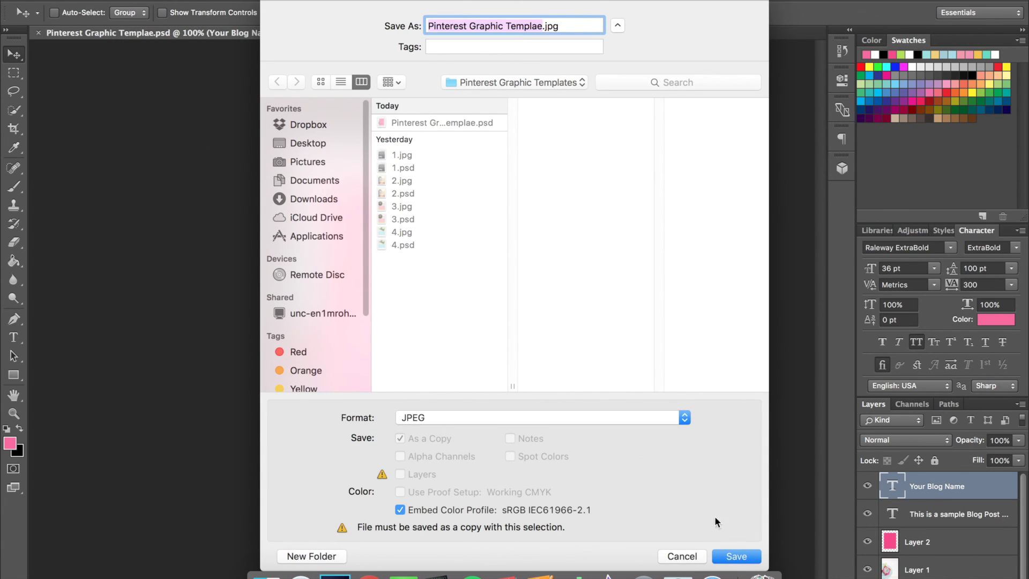
{"action": "left_click", "coordinate": [736, 556]}
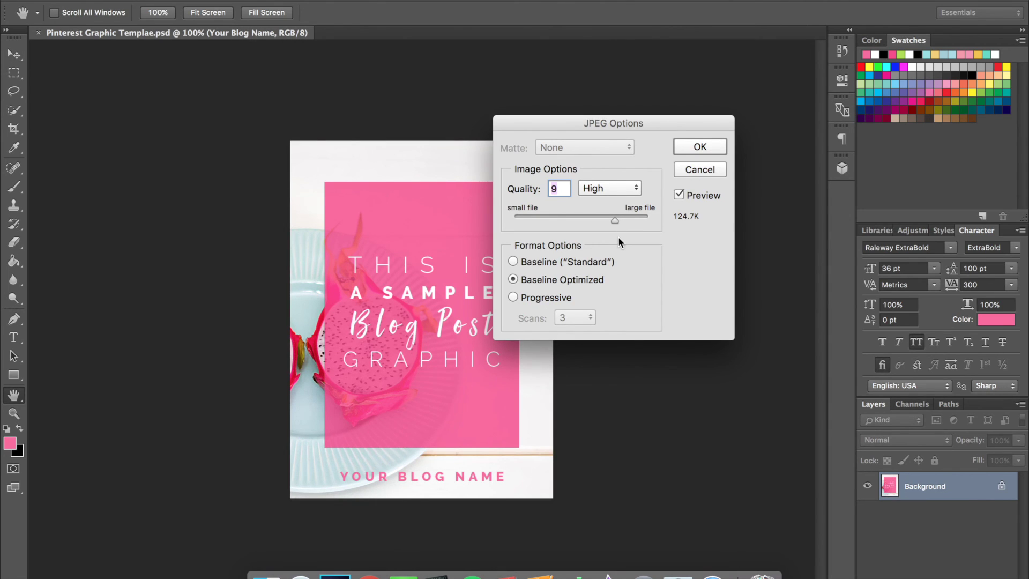
{"action": "left_click_drag", "start_coordinate": [616, 220], "coordinate": [611, 220]}
{"action": "left_click", "coordinate": [701, 148]}
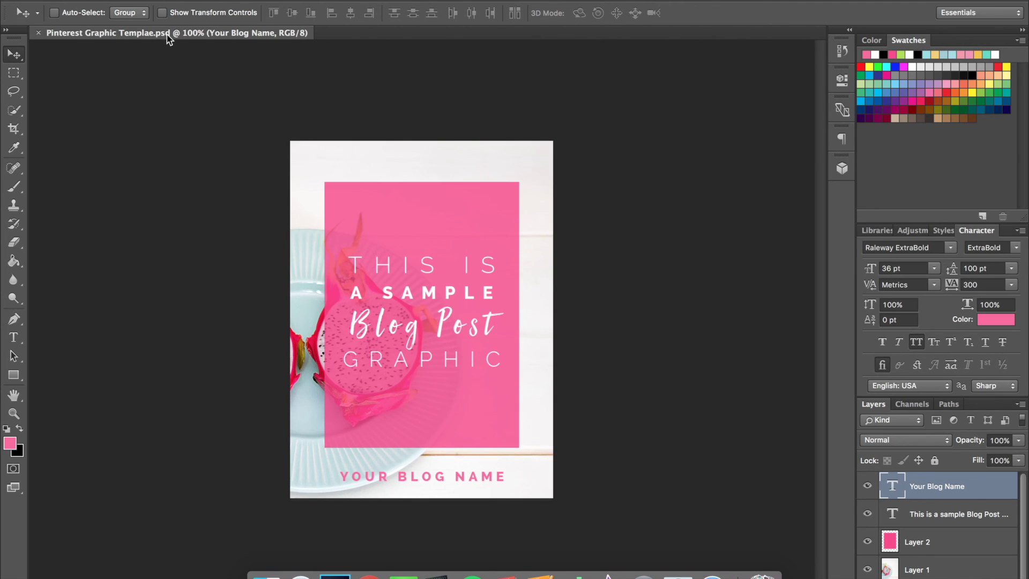
Examine what each layer contributes by hiding and showing the photo, pink rectangle, title and blog name in turn.
{"action": "scroll", "coordinate": [938, 518], "scroll_direction": "down", "scroll_amount": 1}
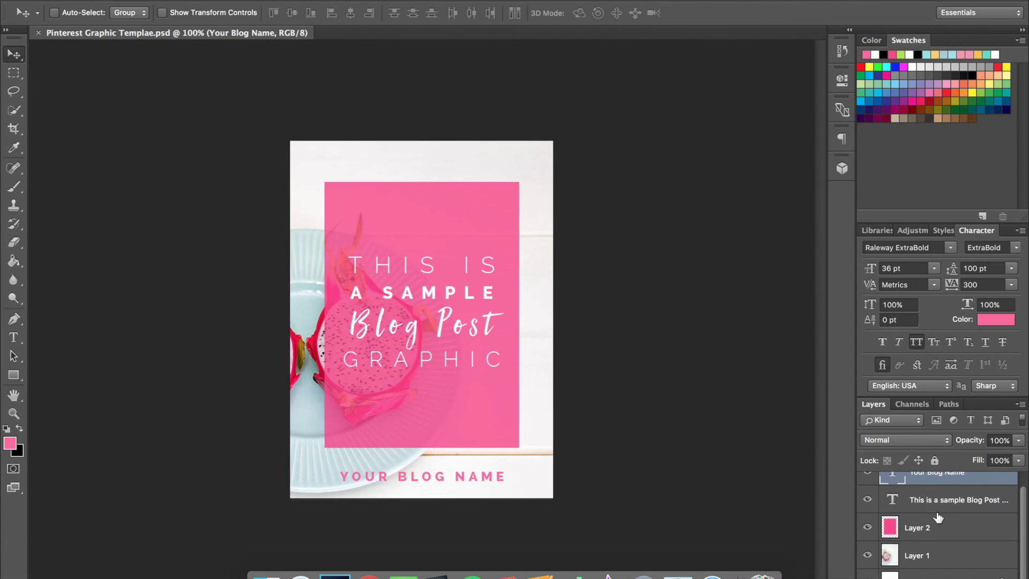
{"action": "scroll", "coordinate": [938, 517], "scroll_direction": "up", "scroll_amount": 1}
{"action": "left_click", "coordinate": [936, 571]}
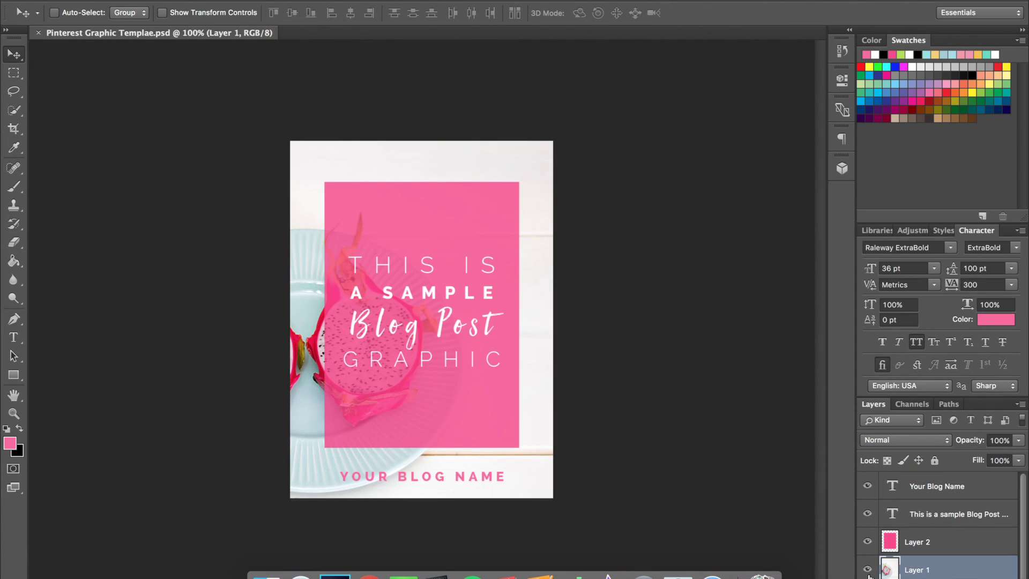
{"action": "left_click", "coordinate": [868, 571]}
{"action": "left_click", "coordinate": [868, 570]}
{"action": "left_click", "coordinate": [867, 543]}
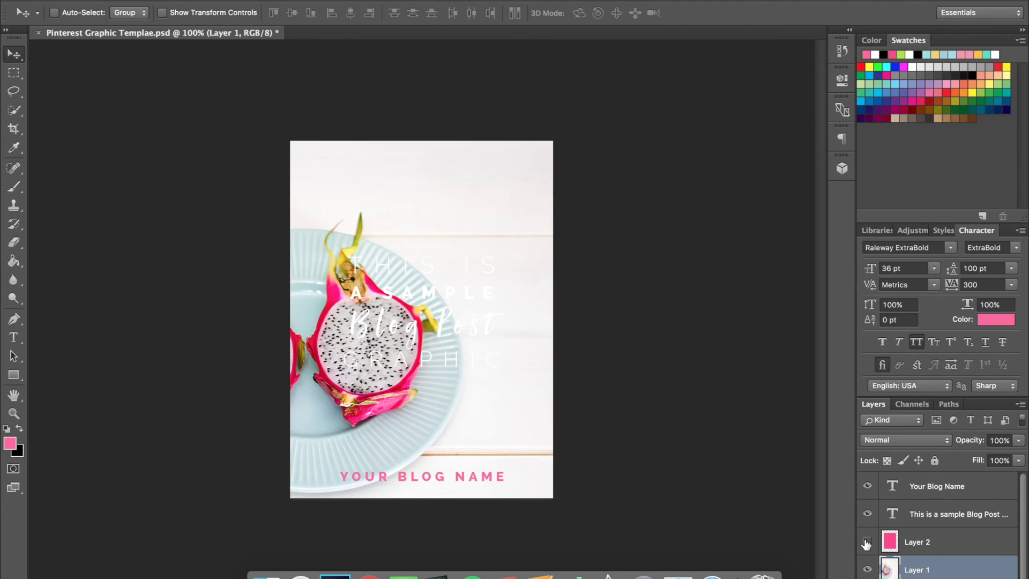
{"action": "left_click", "coordinate": [867, 543]}
{"action": "left_click", "coordinate": [868, 514]}
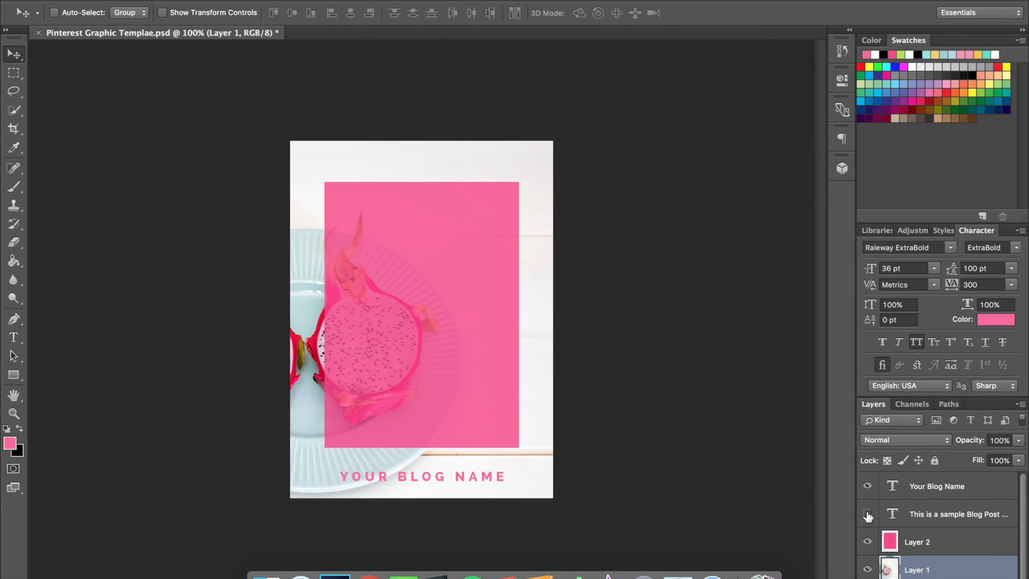
{"action": "left_click", "coordinate": [868, 514]}
{"action": "left_click", "coordinate": [868, 488]}
{"action": "left_click", "coordinate": [868, 488]}
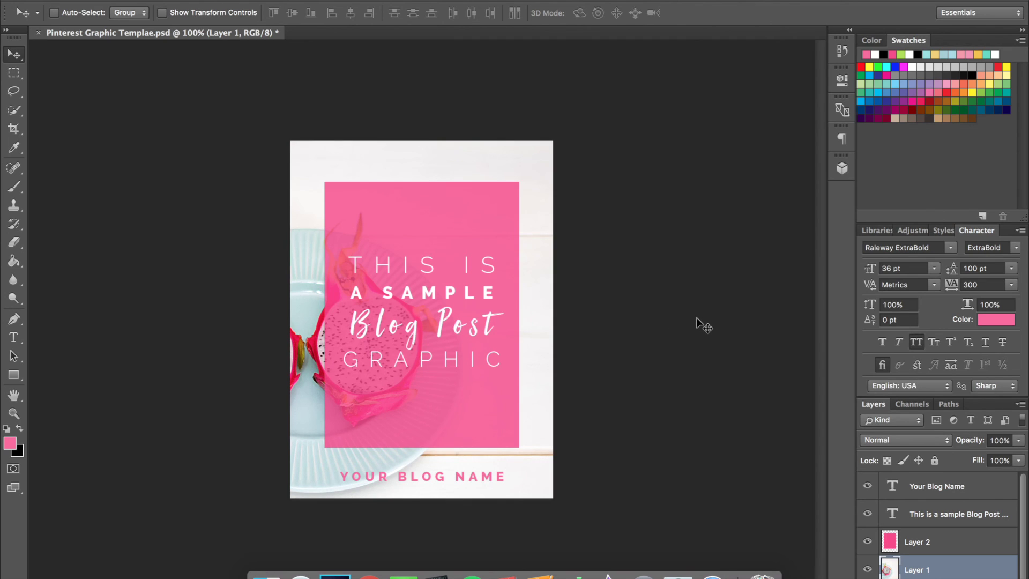